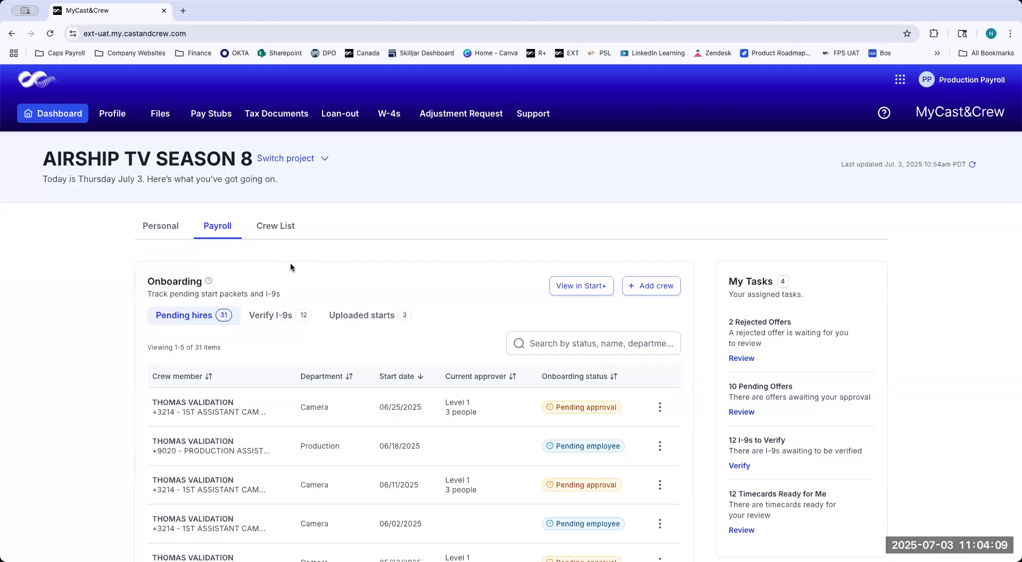
Step: Review the onboarding lists for I-9s to verify and uploaded starts, and return to the pending hires
scroll(425, 256, down, 2)
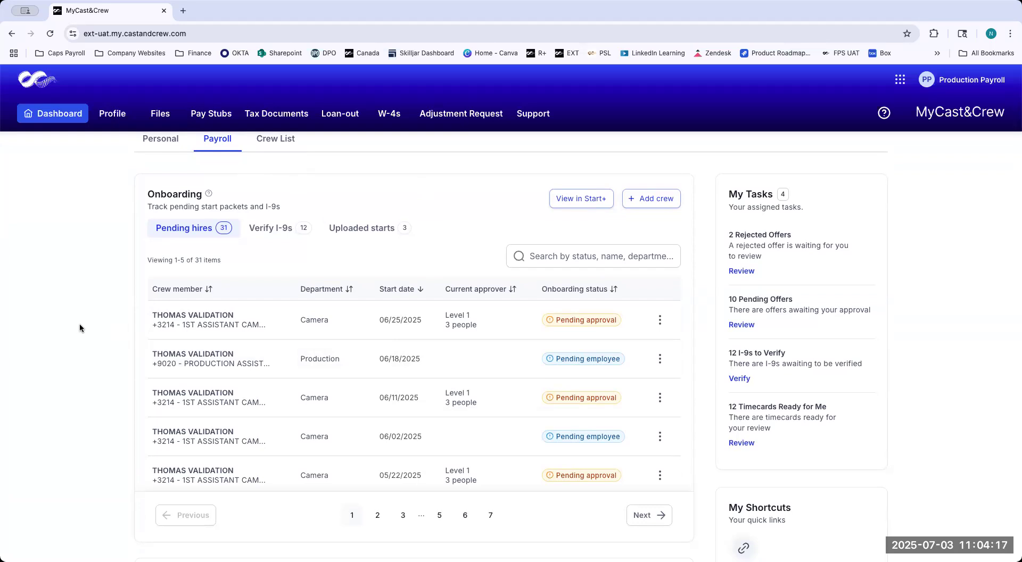
click(293, 234)
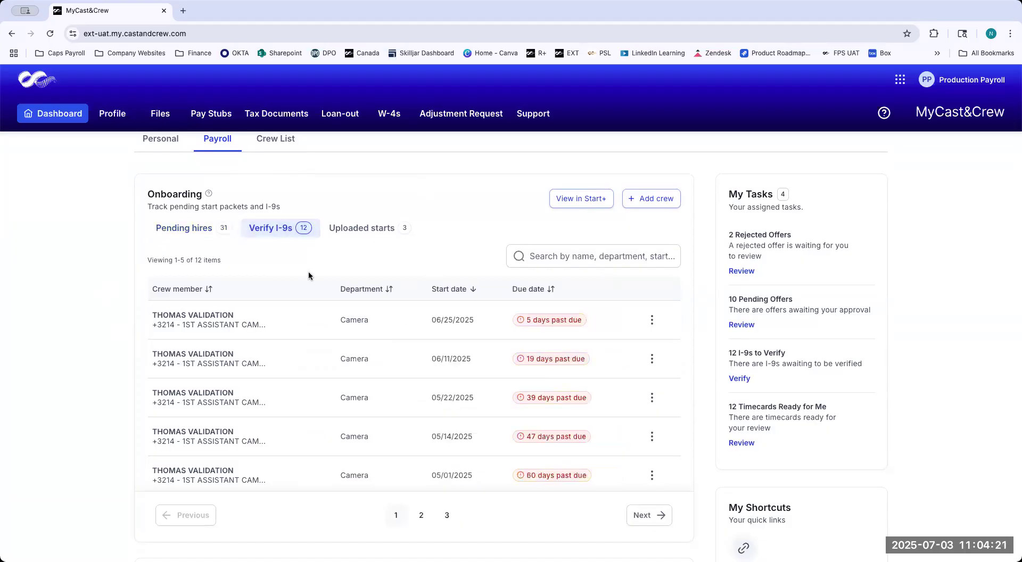
click(376, 229)
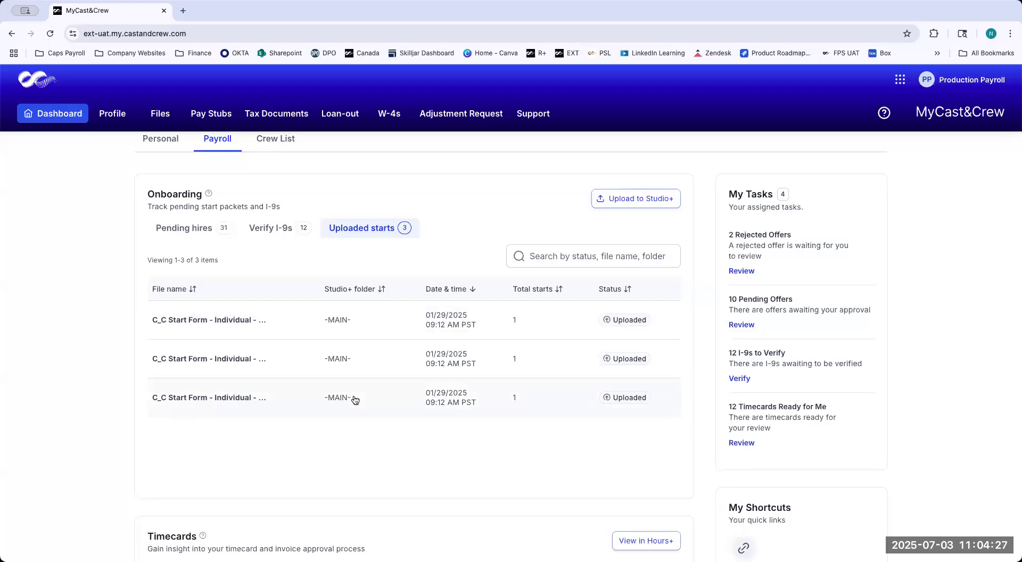
click(197, 229)
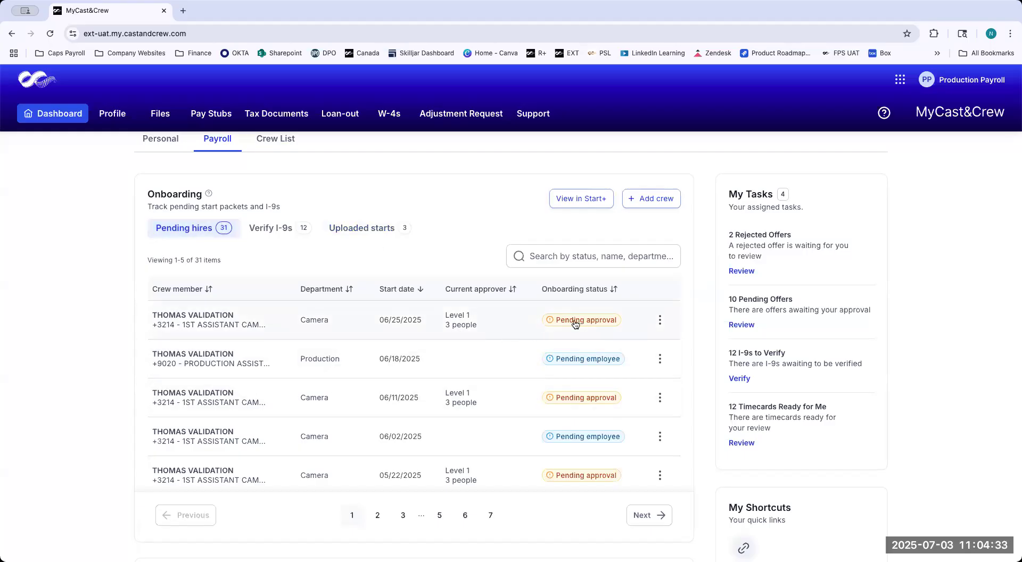
Step: Open the startwork reminder for the pending Production department hire starting 06/18/2025 and close it without sending
scroll(564, 370, down, 2)
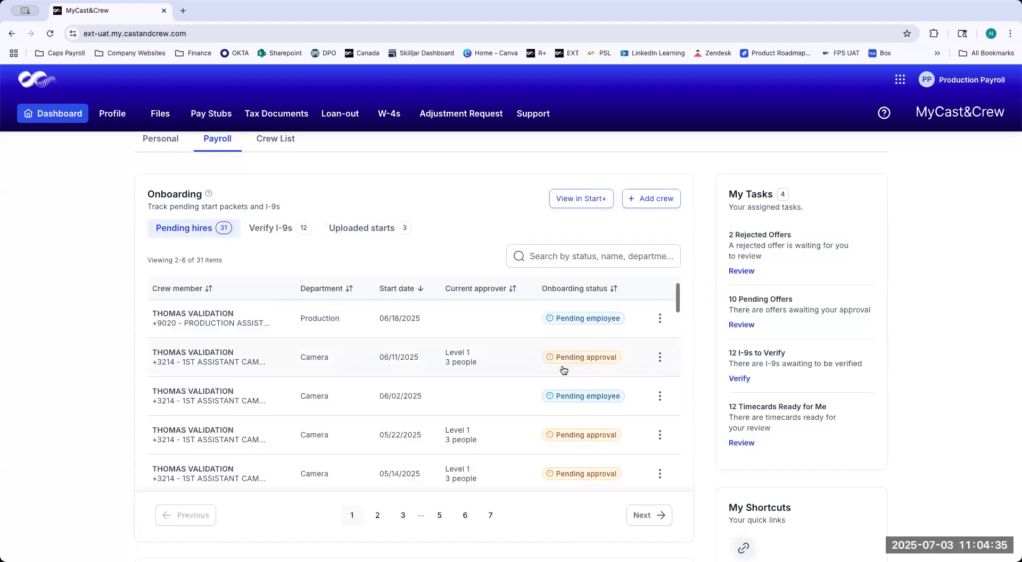
scroll(595, 371, up, 2)
click(660, 361)
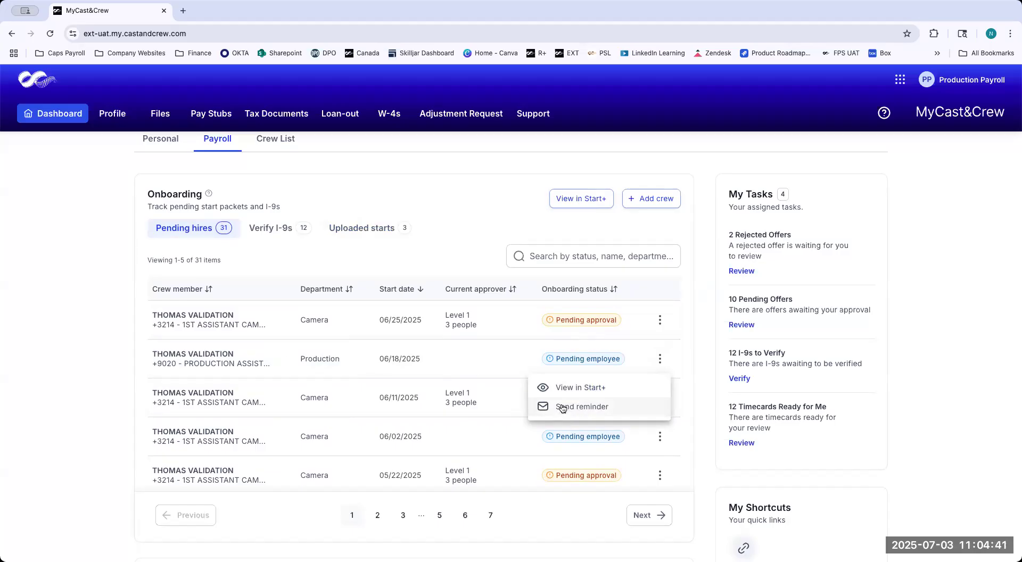
click(574, 415)
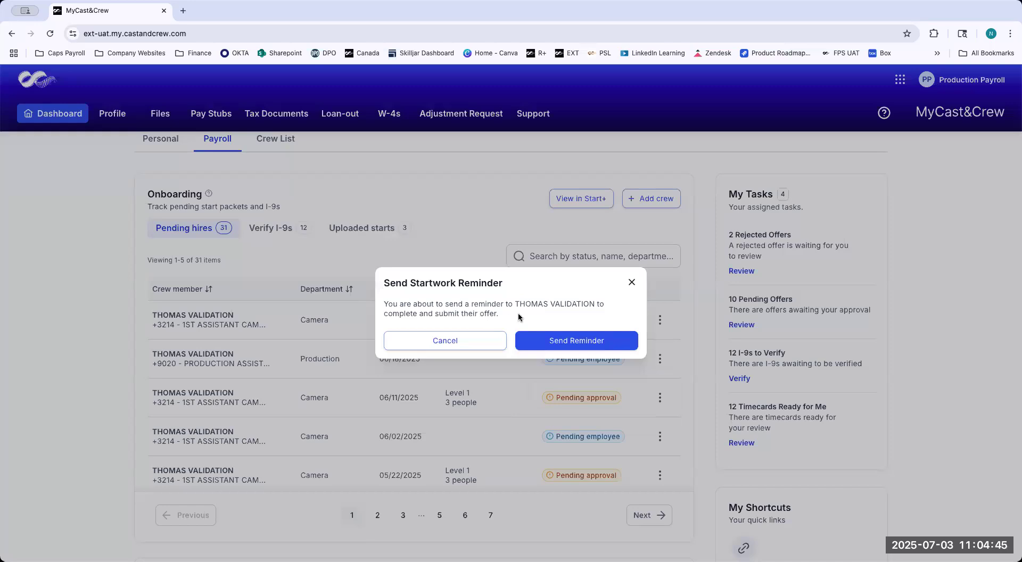
click(633, 284)
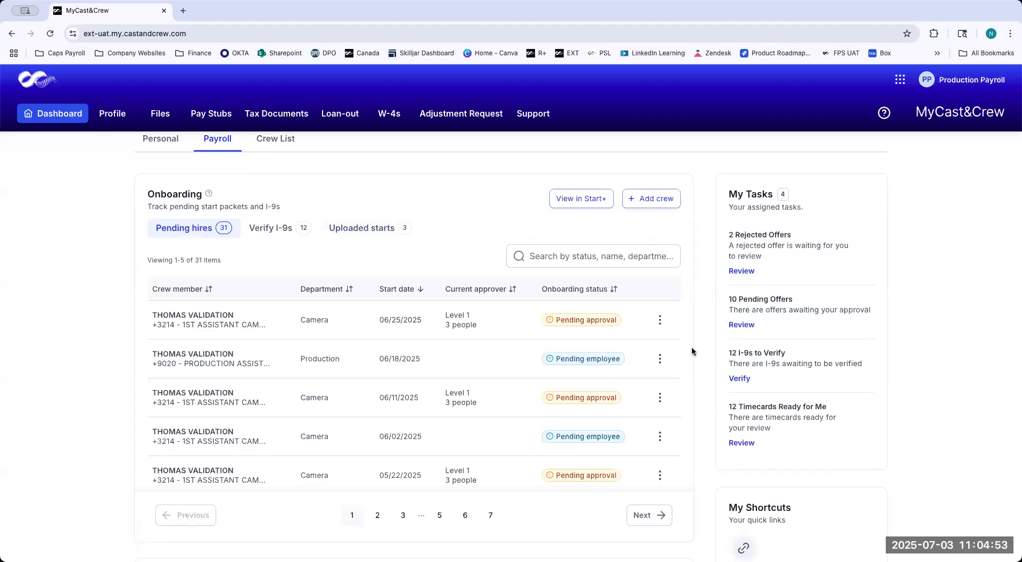
Step: View the available actions for the Camera department hire starting 06/25/2025 and dismiss them
scroll(661, 412, down, 2)
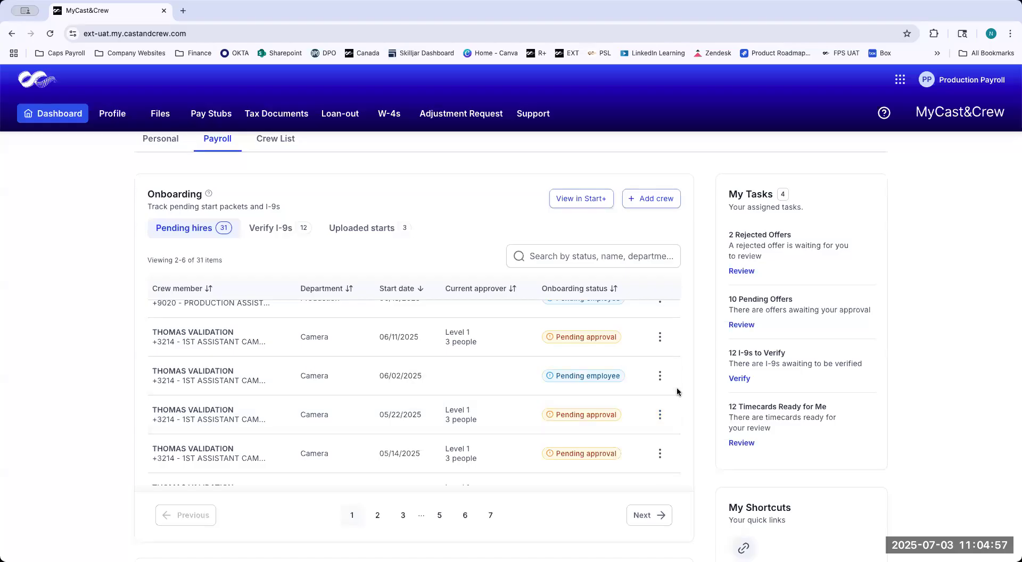
scroll(672, 317, up, 2)
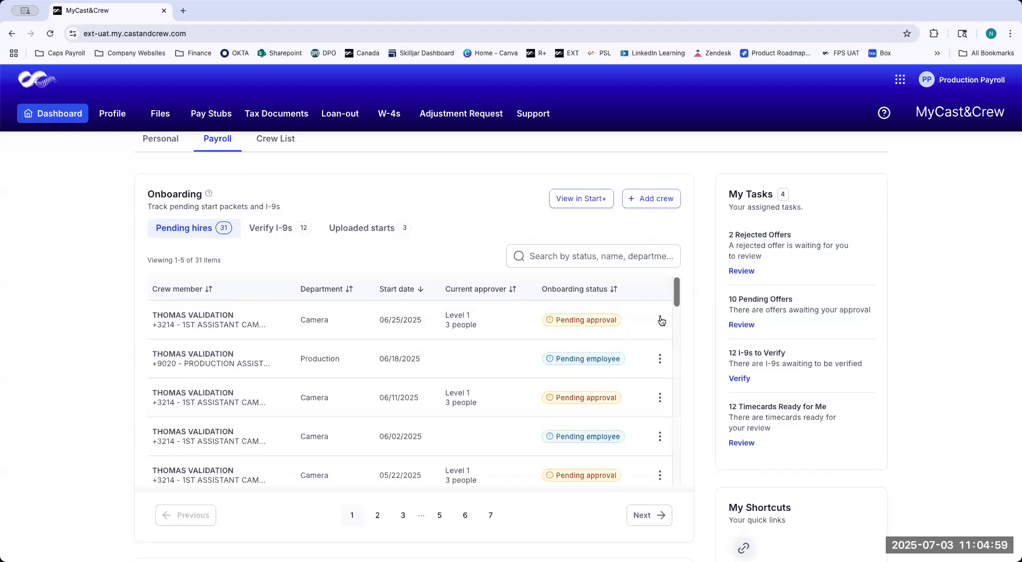
click(659, 318)
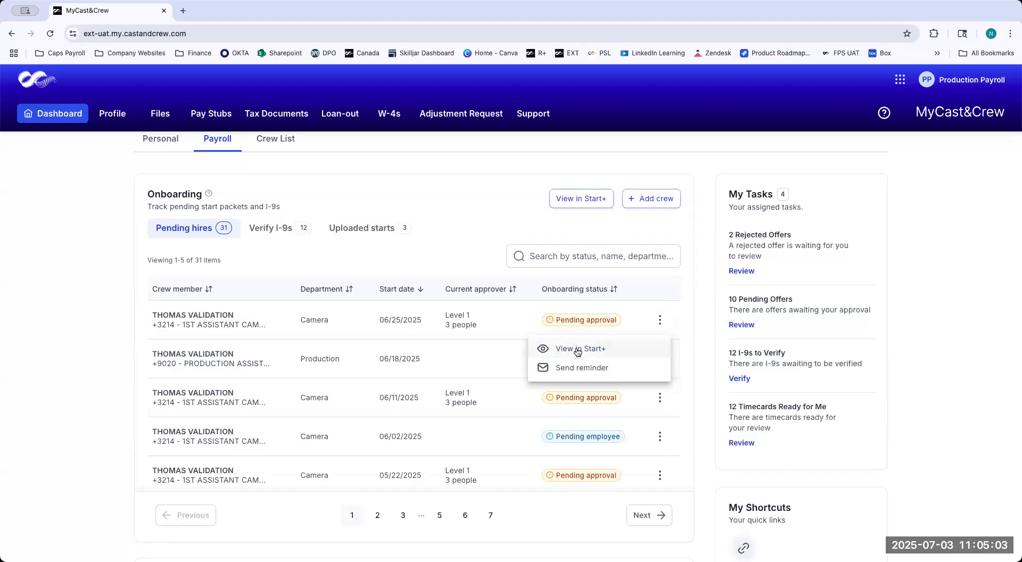
click(717, 325)
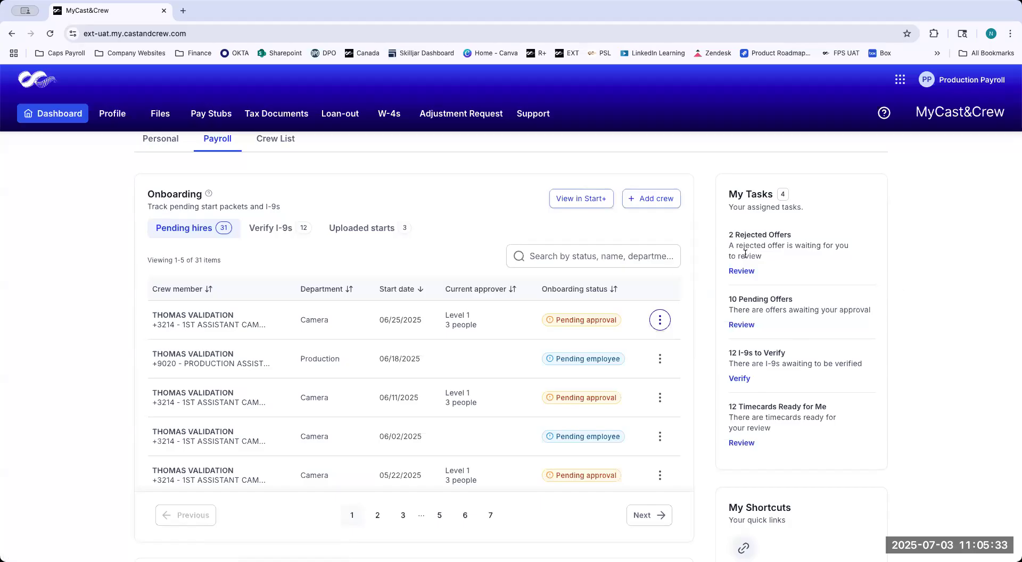
Step: Switch from the MyCast&Crew dashboard to the Start+ EXT UAT application
scroll(745, 254, up, 2)
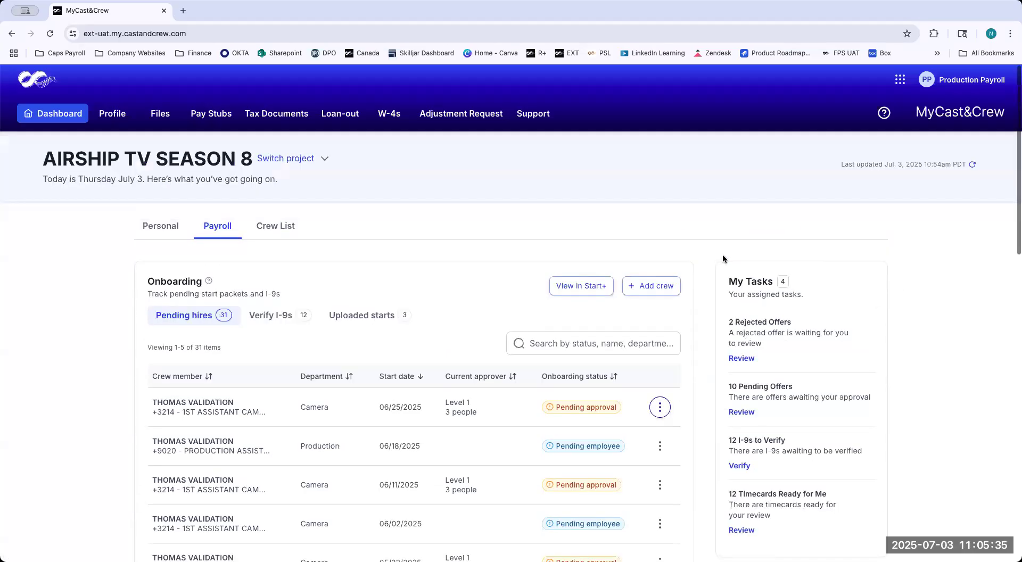
click(901, 81)
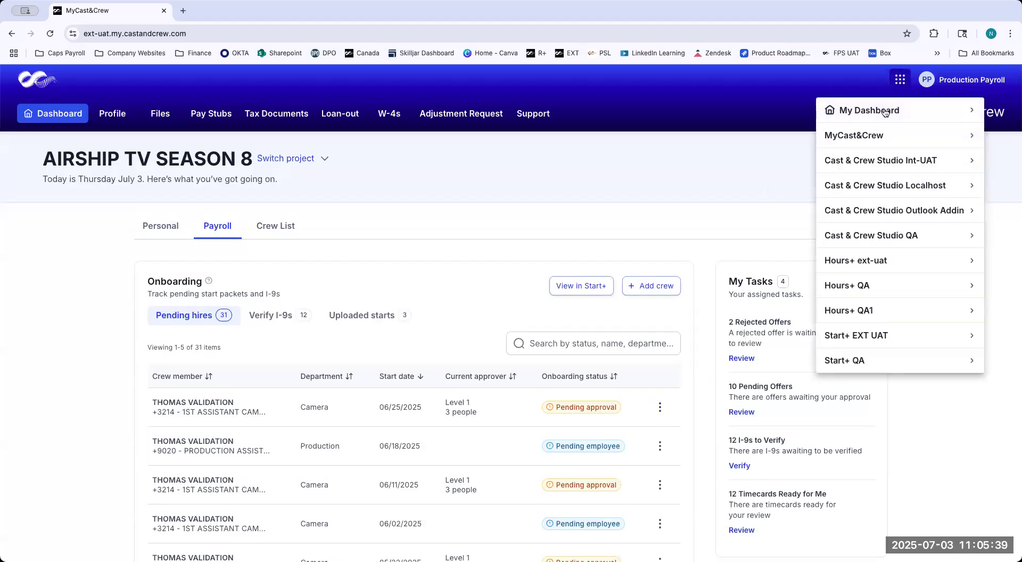
click(839, 340)
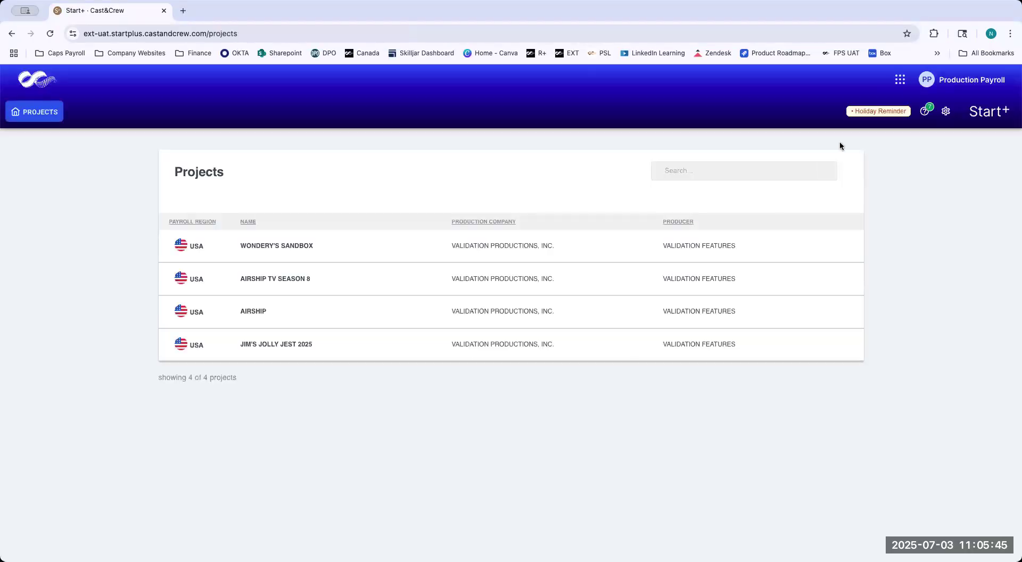
Step: Open the AIRSHIP TV SEASON 8 project from the projects list
click(899, 80)
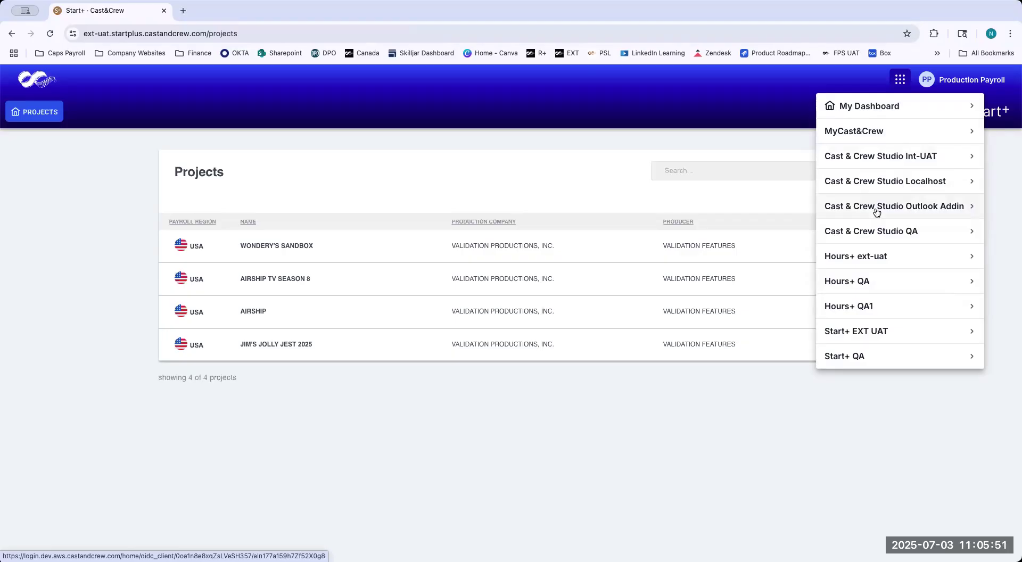
click(902, 81)
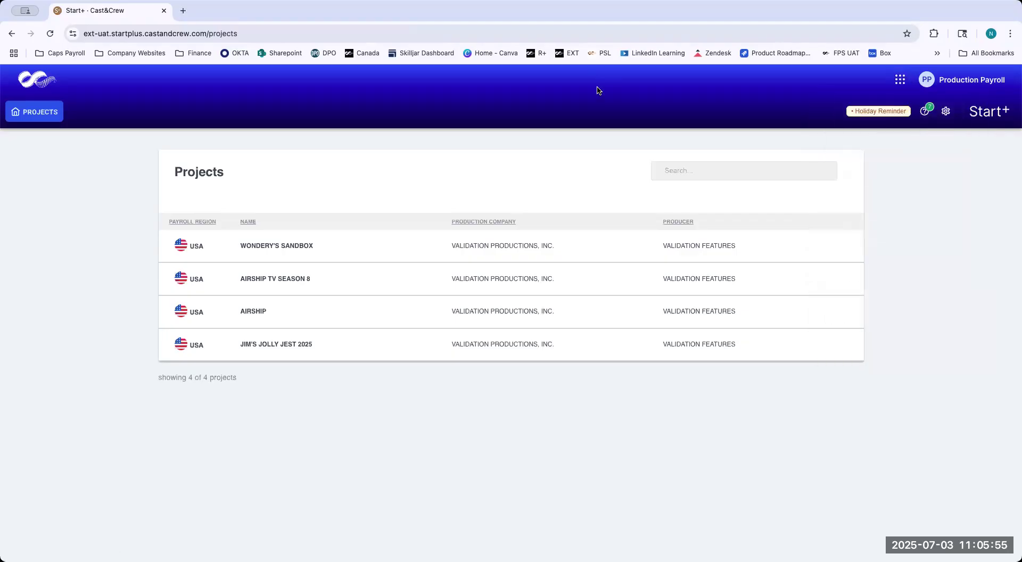
click(378, 286)
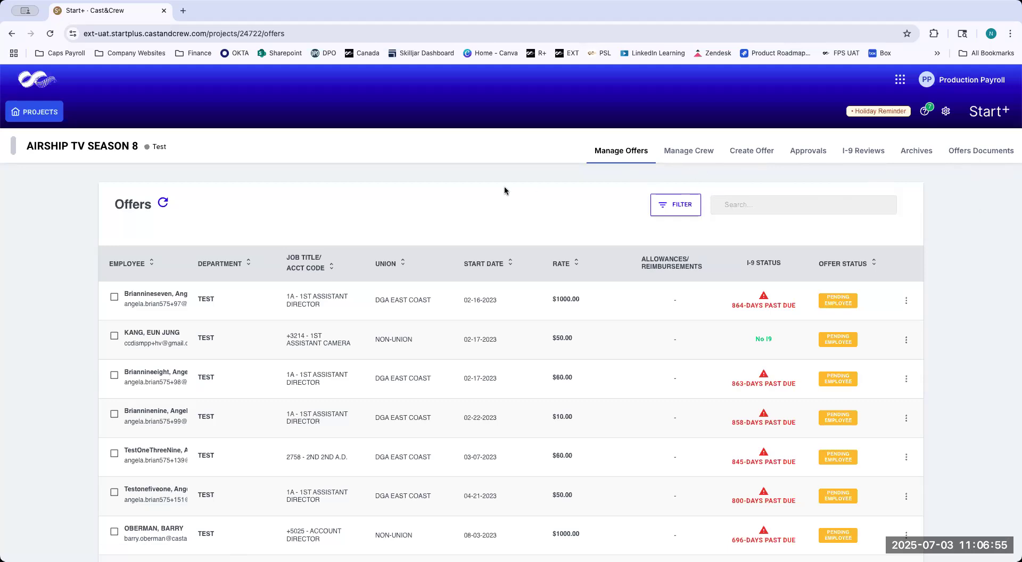
Step: Filter the project's offers by the offer statuses Pending Employee and Rejected Employee
scroll(504, 190, down, 1)
scroll(586, 229, up, 1)
click(676, 209)
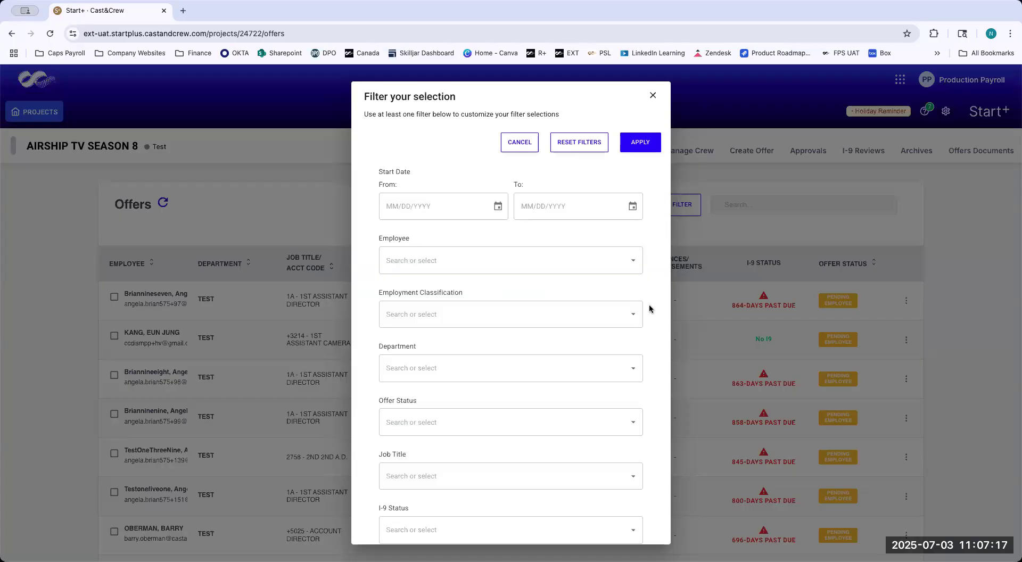
click(626, 371)
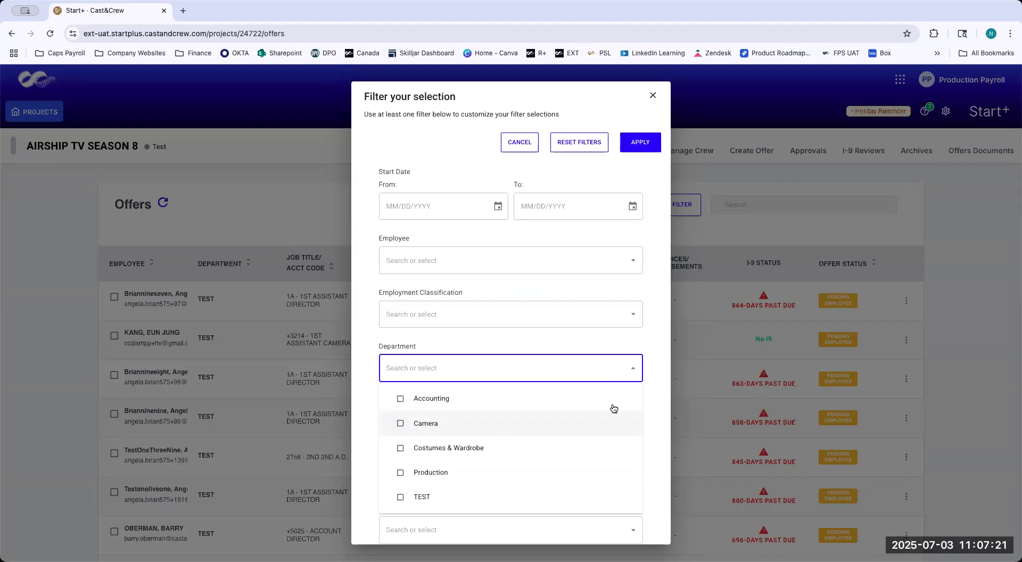
click(633, 375)
click(541, 429)
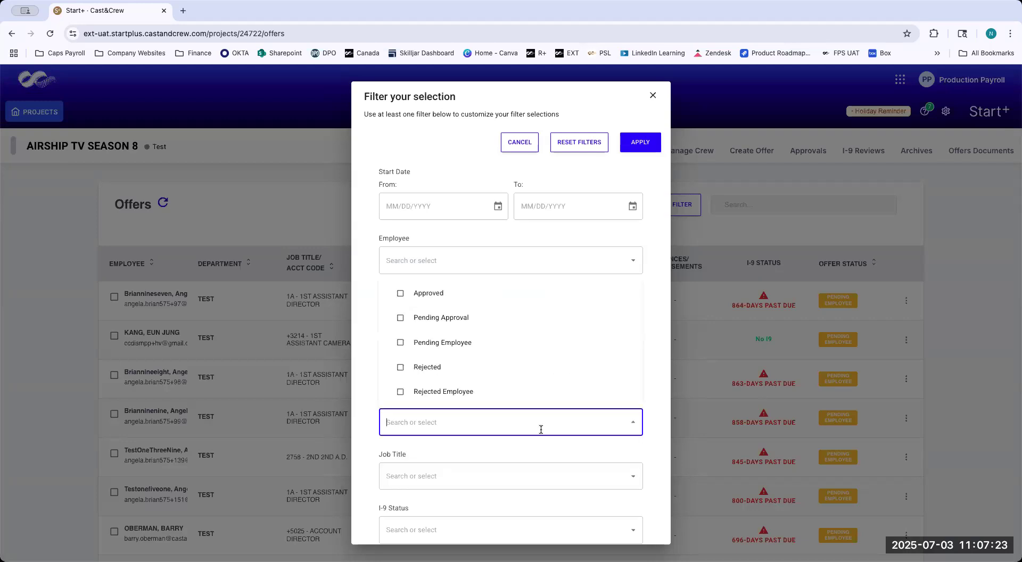
click(401, 344)
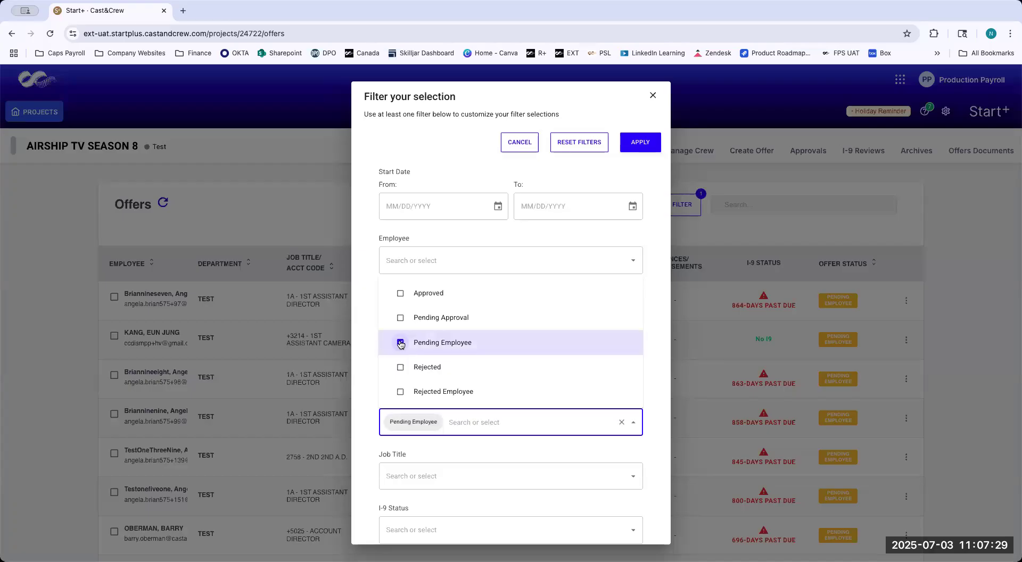
click(401, 393)
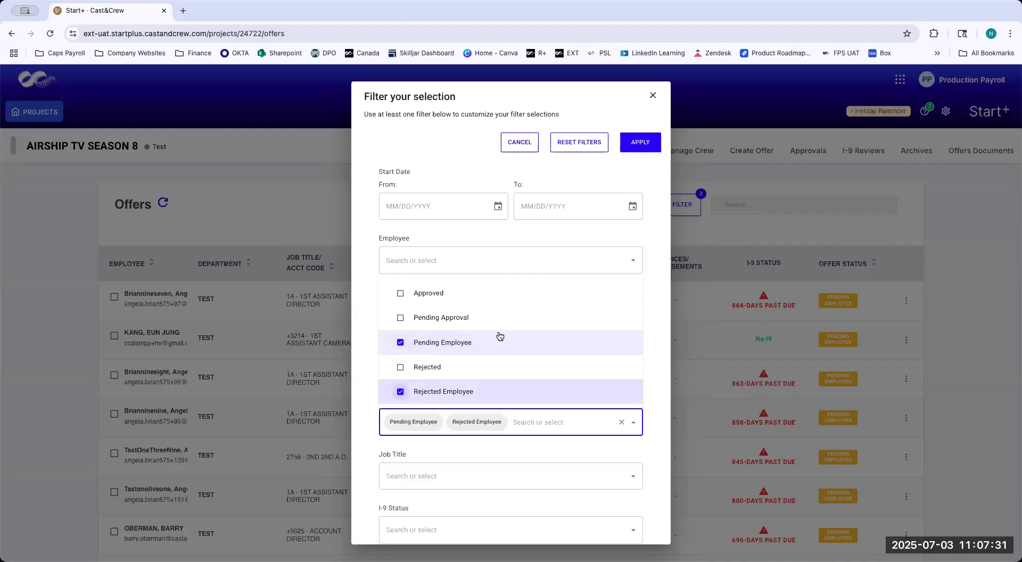
click(655, 147)
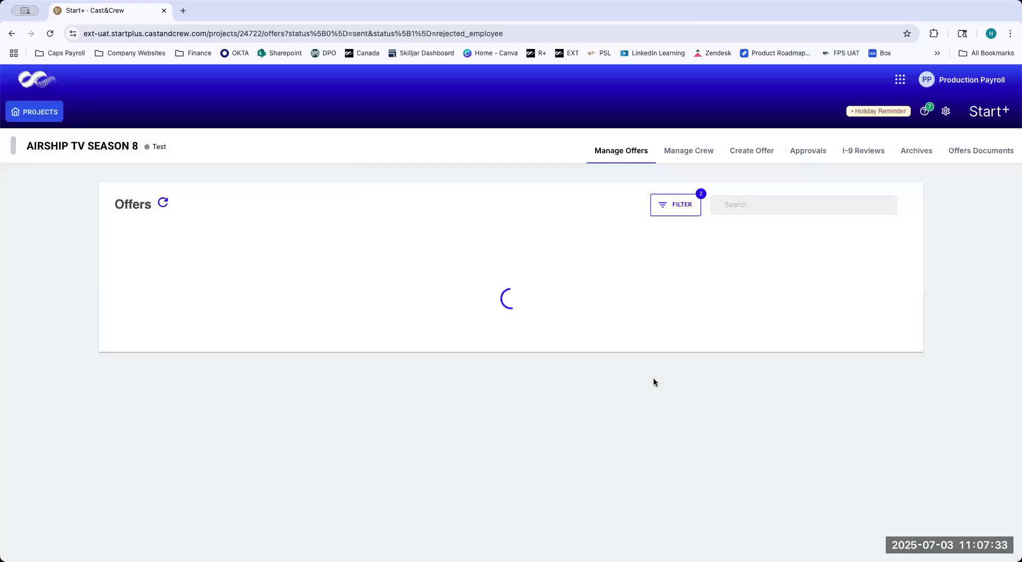
Step: Look through the filtered offers and clear the offer status filter
scroll(649, 351, down, 3)
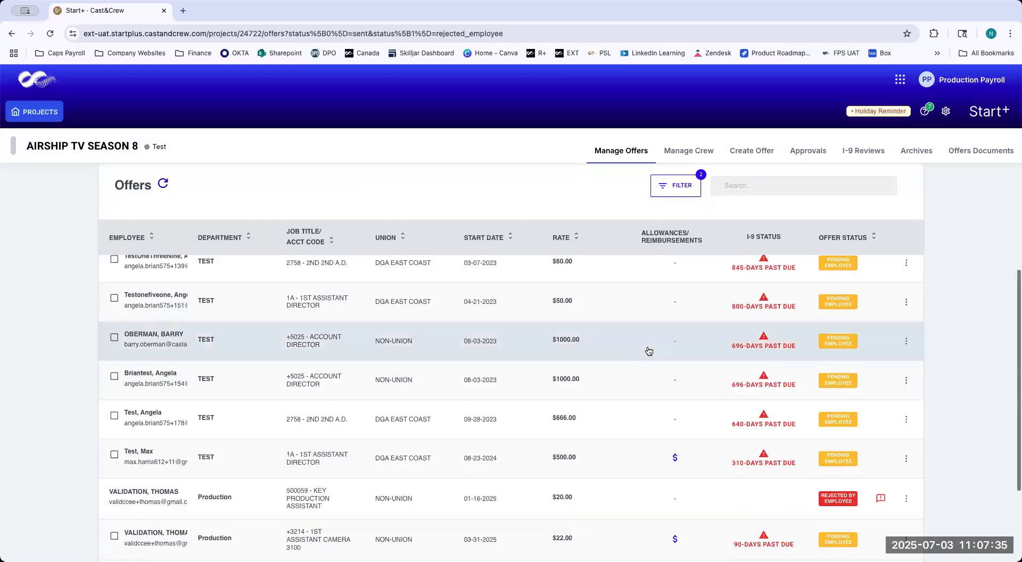
scroll(649, 351, down, 2)
scroll(835, 351, up, 5)
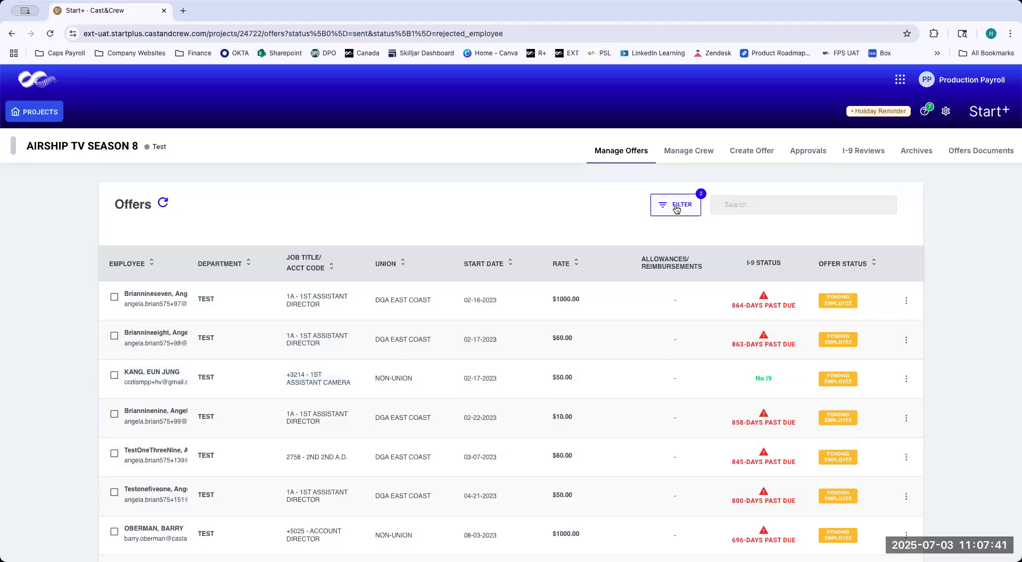
click(676, 208)
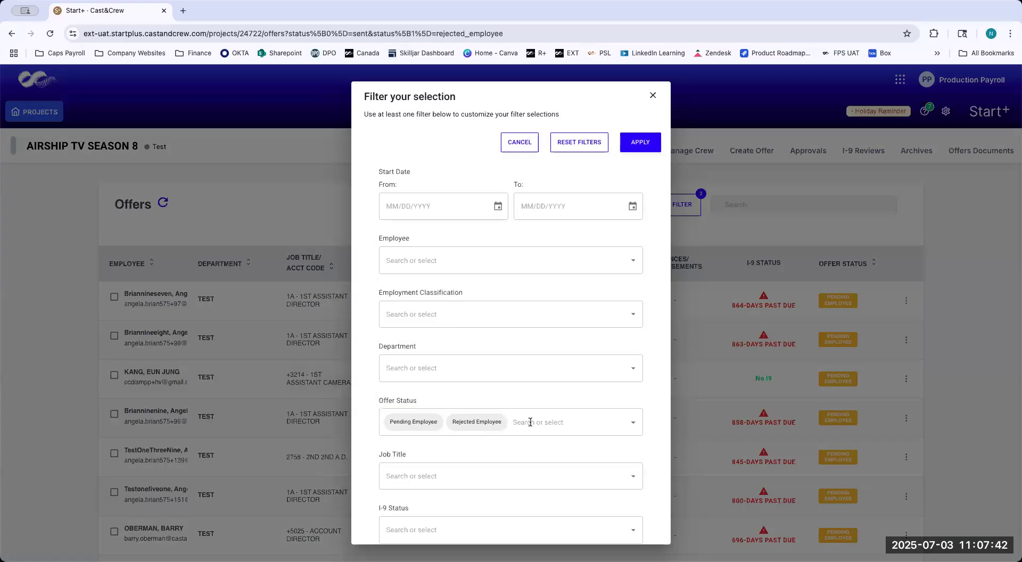
click(621, 424)
click(639, 143)
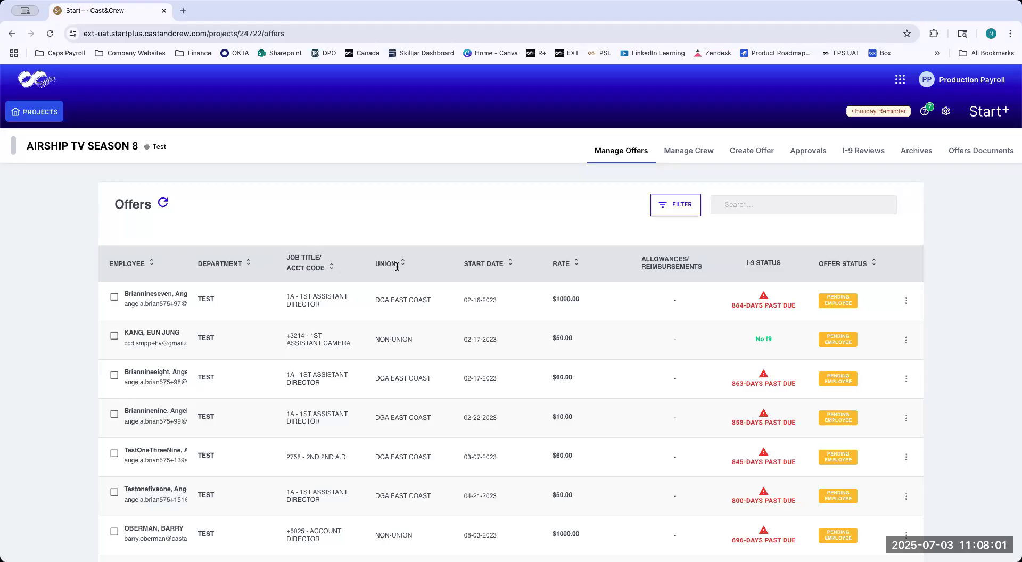
Step: Sort the project's offers by start date with the newest first
click(490, 267)
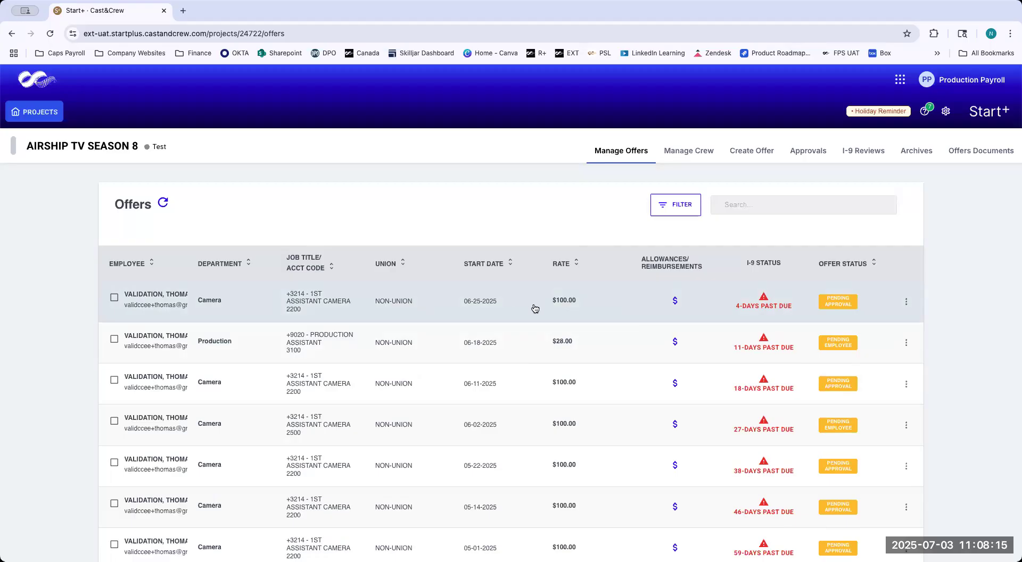
scroll(525, 408, down, 3)
scroll(525, 408, down, 1)
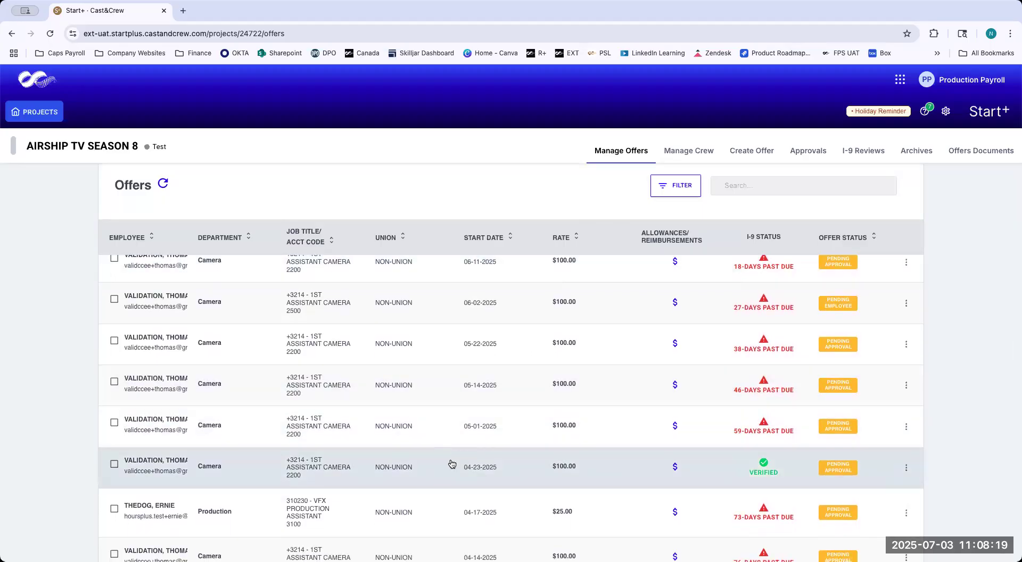
Step: Expand the Camera offer starting 04-23-2025 and examine its terms of hire, rates, allowances and offer documents
click(452, 464)
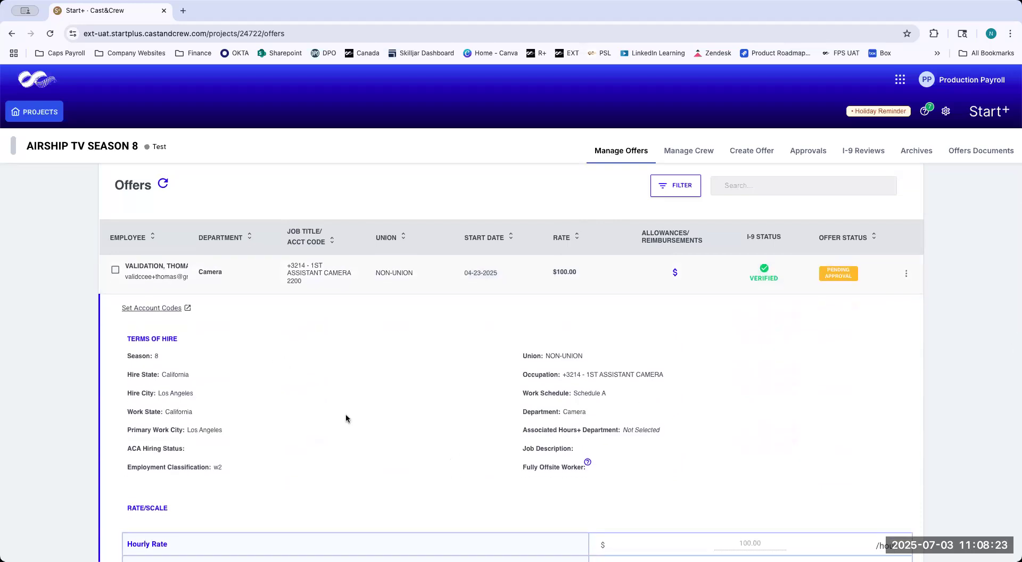
scroll(387, 420, down, 3)
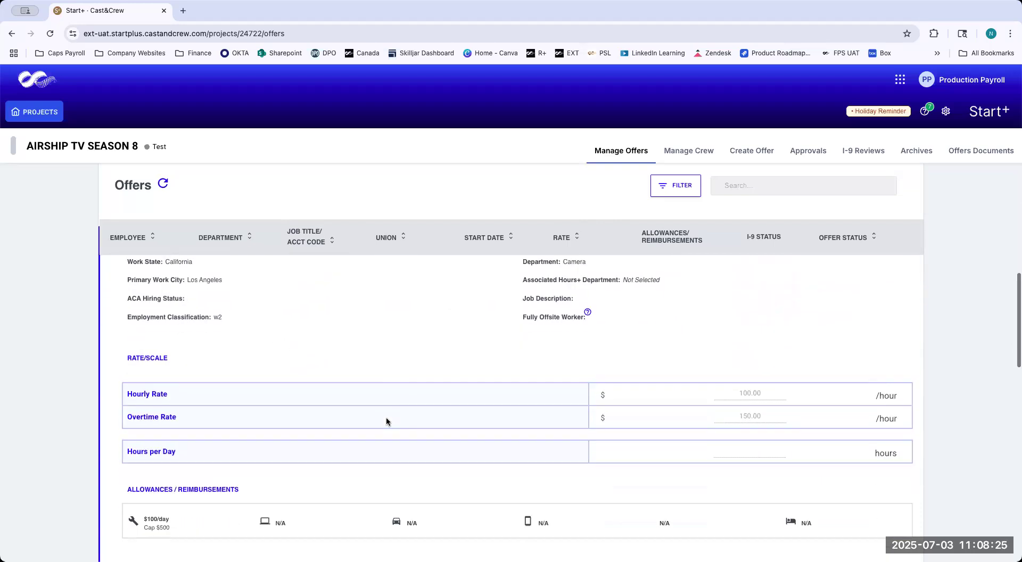
scroll(364, 442, down, 2)
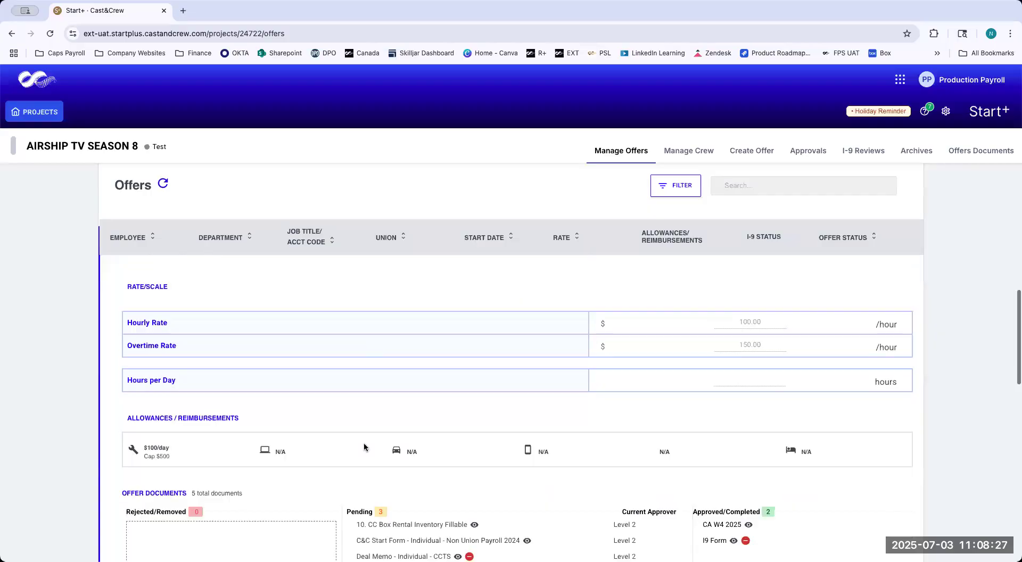
scroll(395, 448, down, 2)
scroll(394, 451, down, 1)
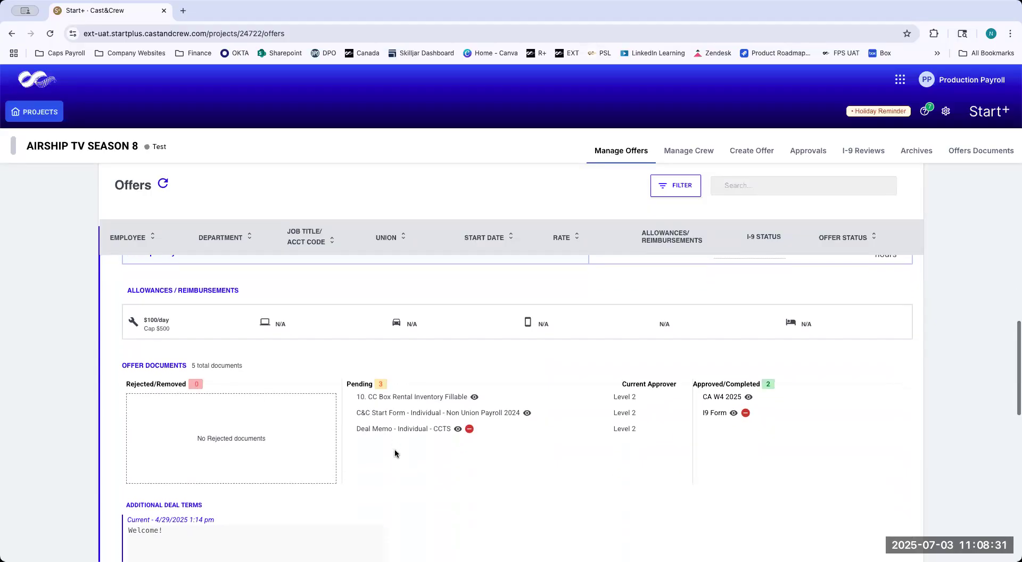
scroll(394, 450, down, 1)
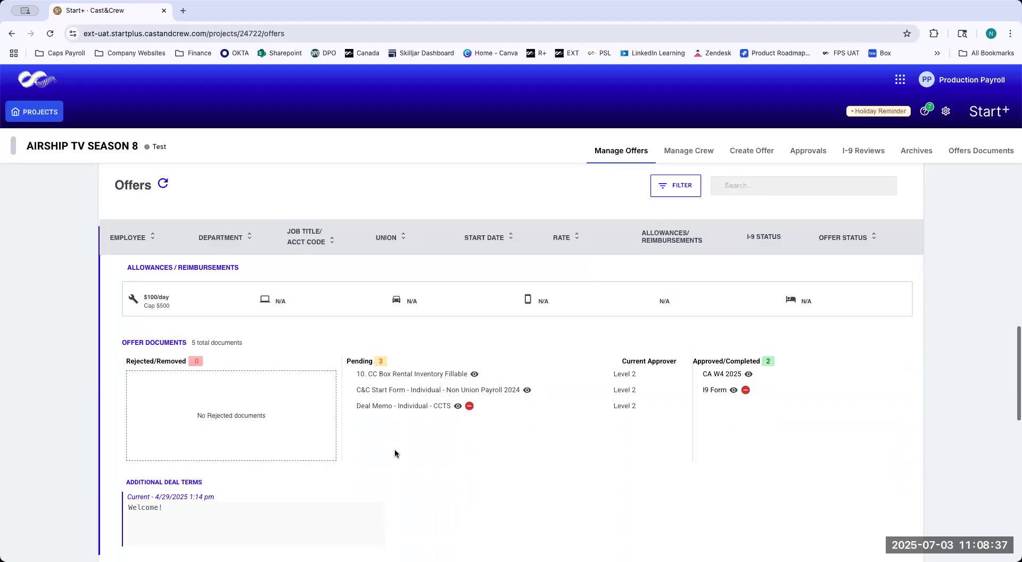
Step: Check the approval levels of the box rental inventory, I9 Form and C&C Start Form in the 04-23-2025 Camera offer, and collapse the offer
click(414, 376)
scroll(410, 487, down, 3)
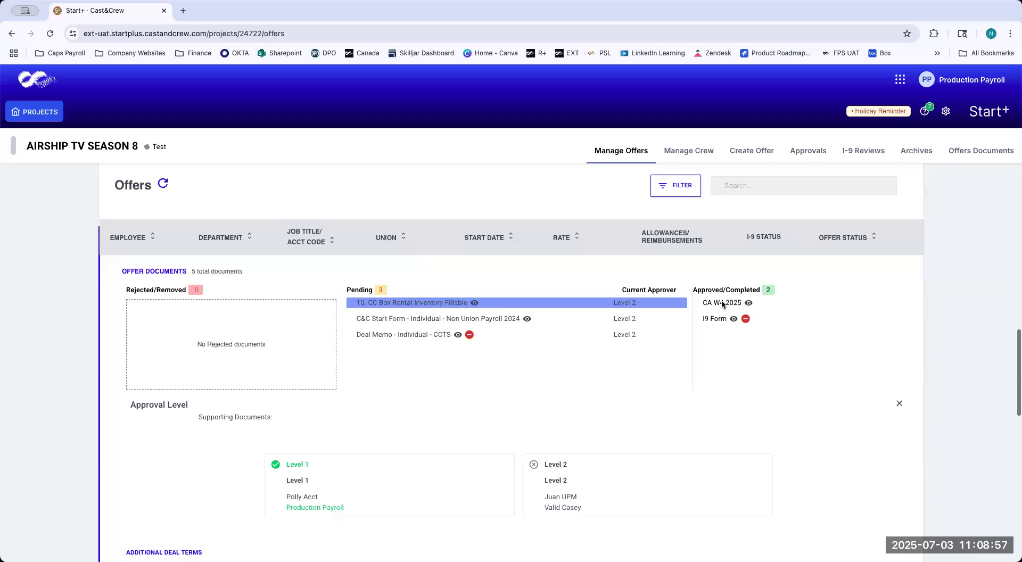
click(717, 319)
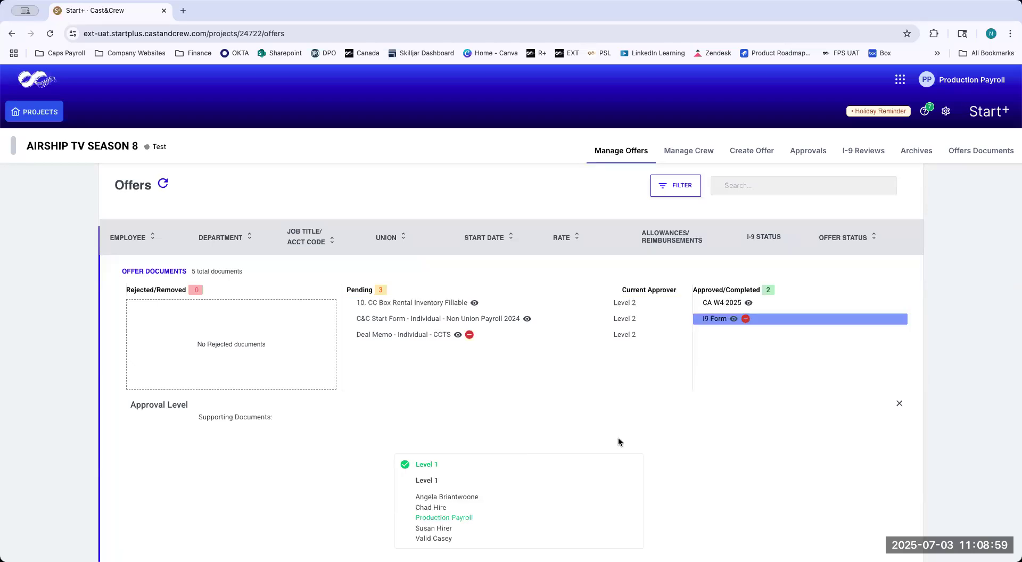
click(413, 320)
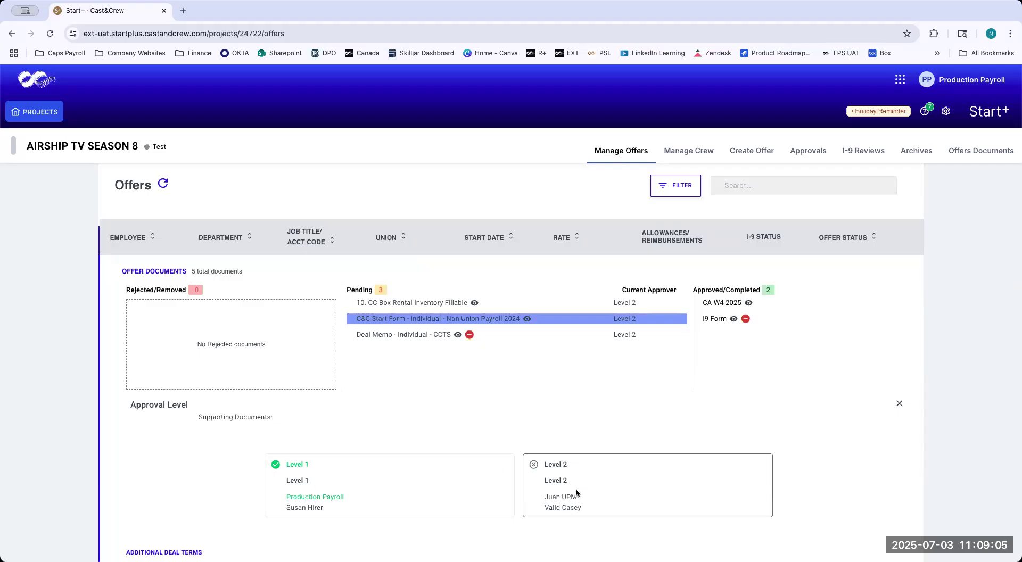
scroll(438, 393, up, 10)
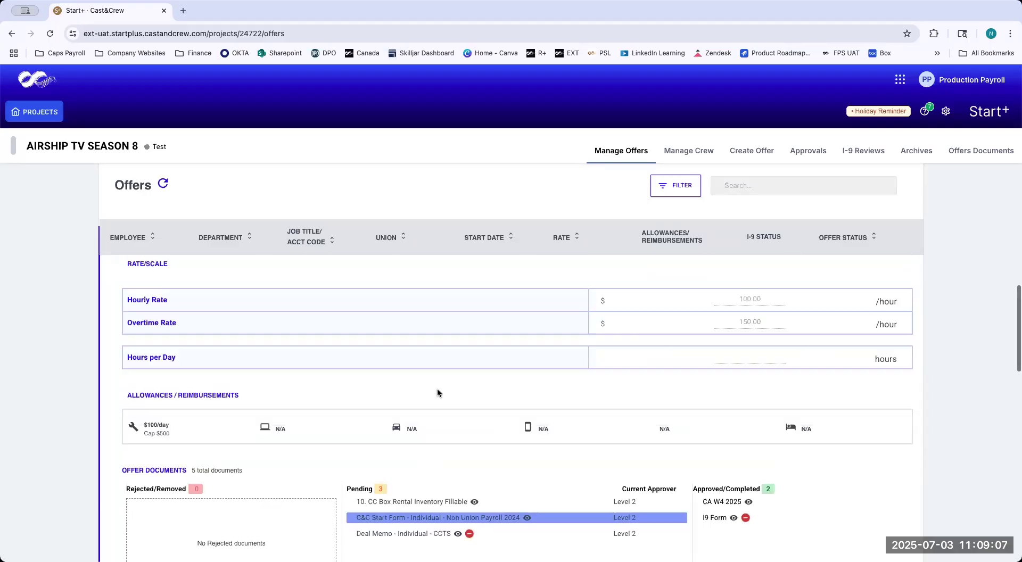
scroll(437, 393, up, 3)
click(456, 358)
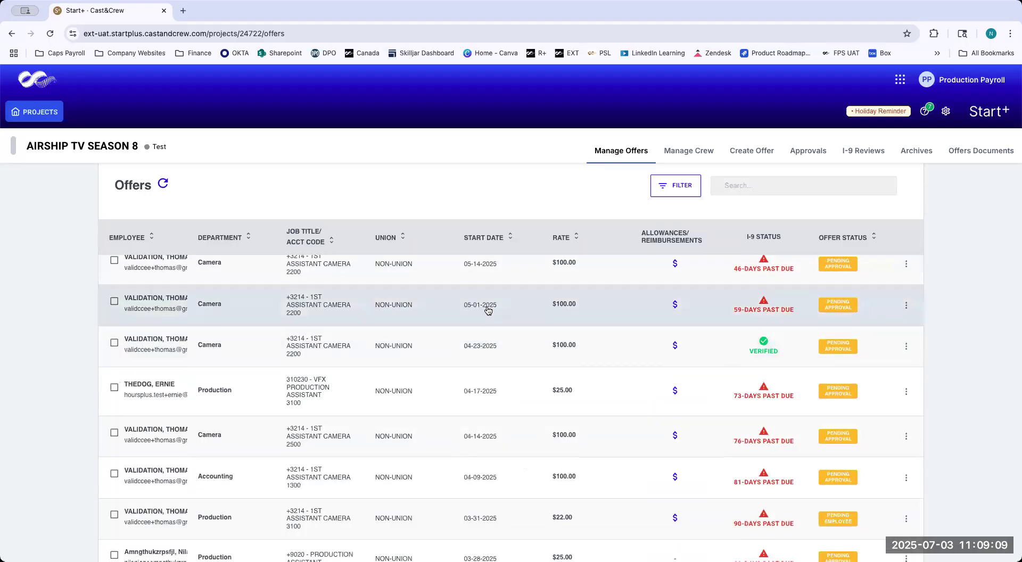
Step: Expand the Camera offer starting 05-01-2025, check the approval levels of its C&C Start Form, and collapse the offer
click(485, 316)
scroll(484, 315, down, 6)
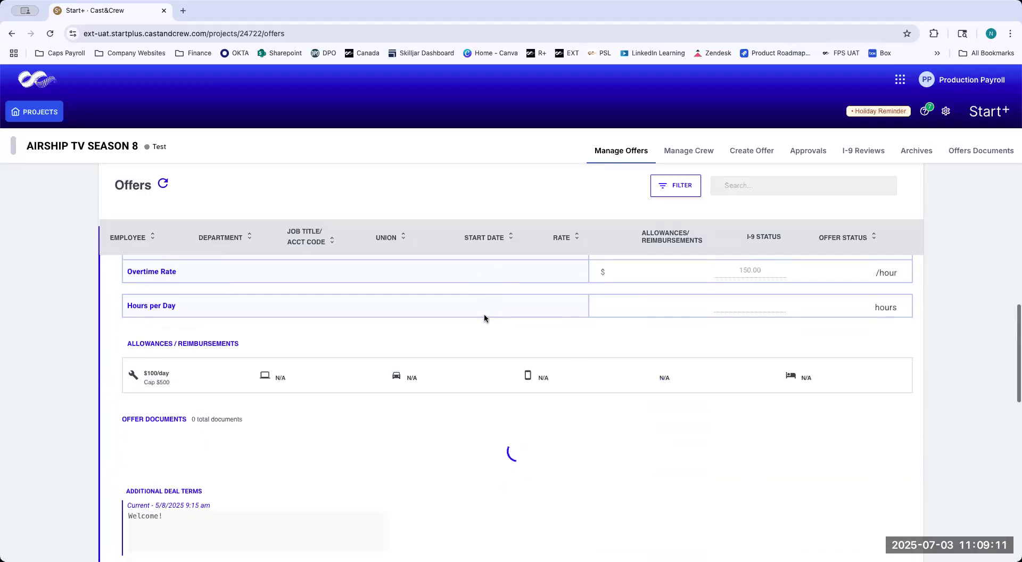
scroll(469, 404, down, 1)
click(429, 411)
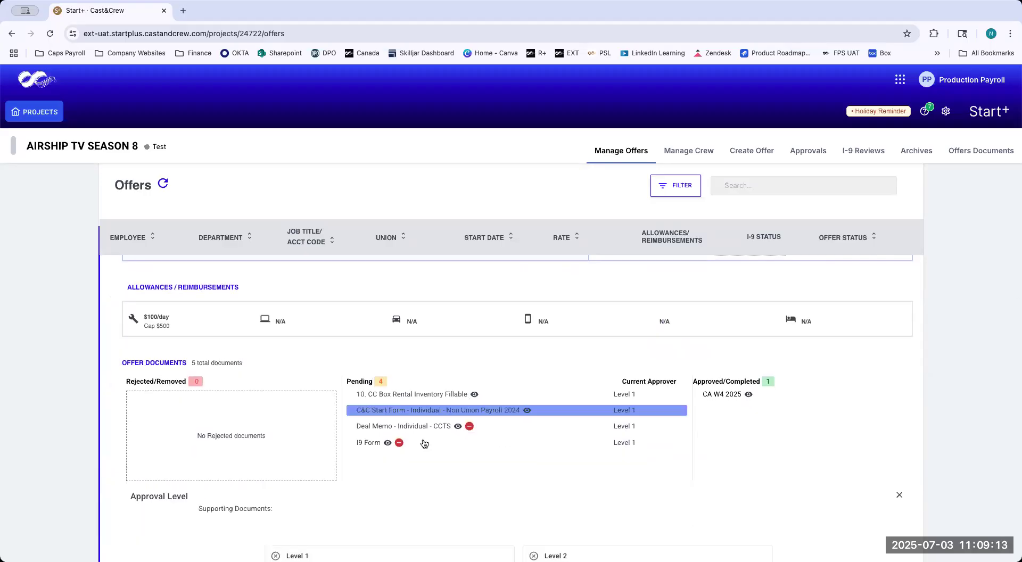
scroll(423, 442, up, 2)
scroll(423, 443, up, 5)
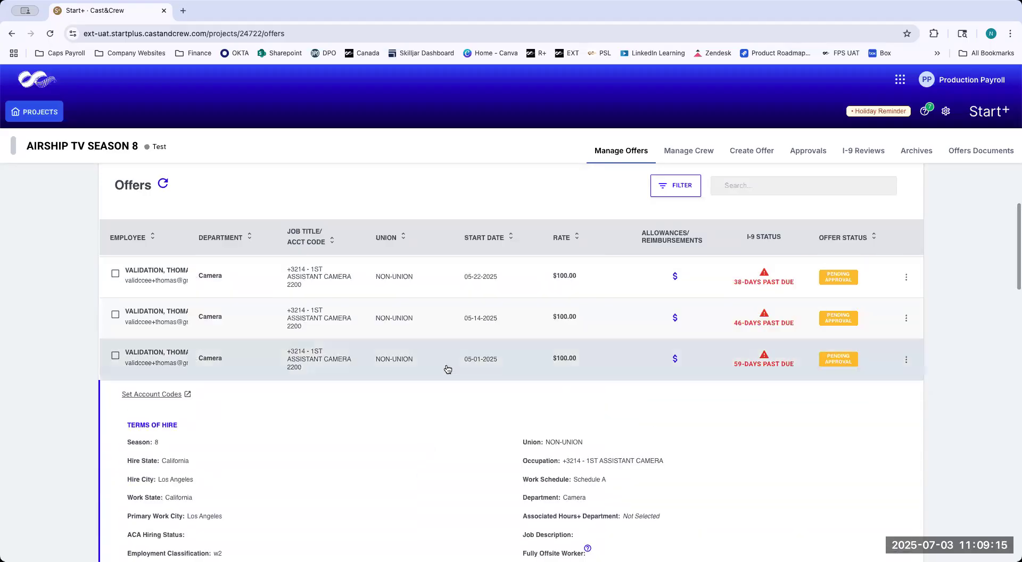
click(448, 367)
scroll(575, 414, up, 4)
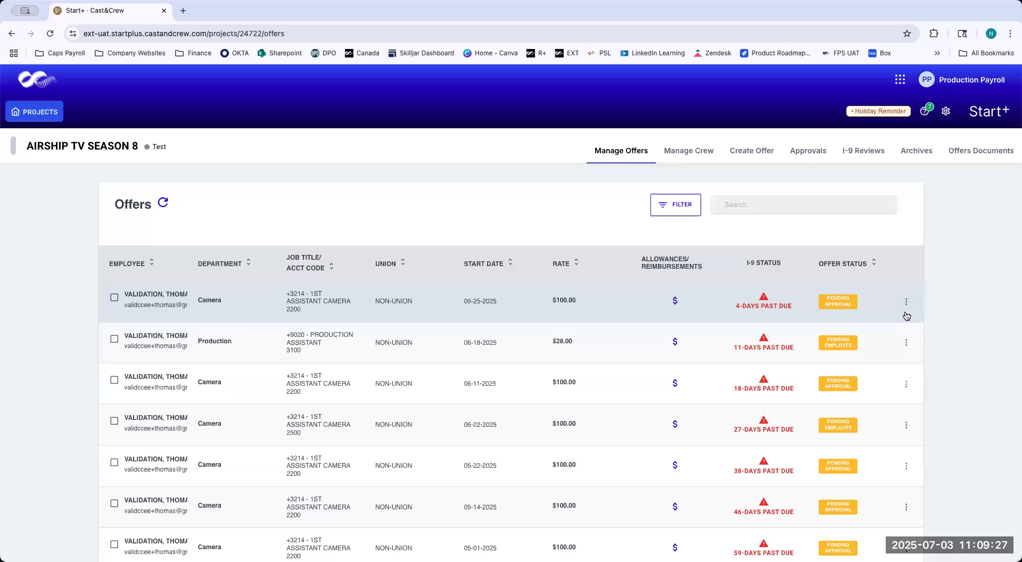
Step: Open the offer history of the Camera offer starting 06-25-2025, read its created, sent and accepted entries, and close the history
click(906, 304)
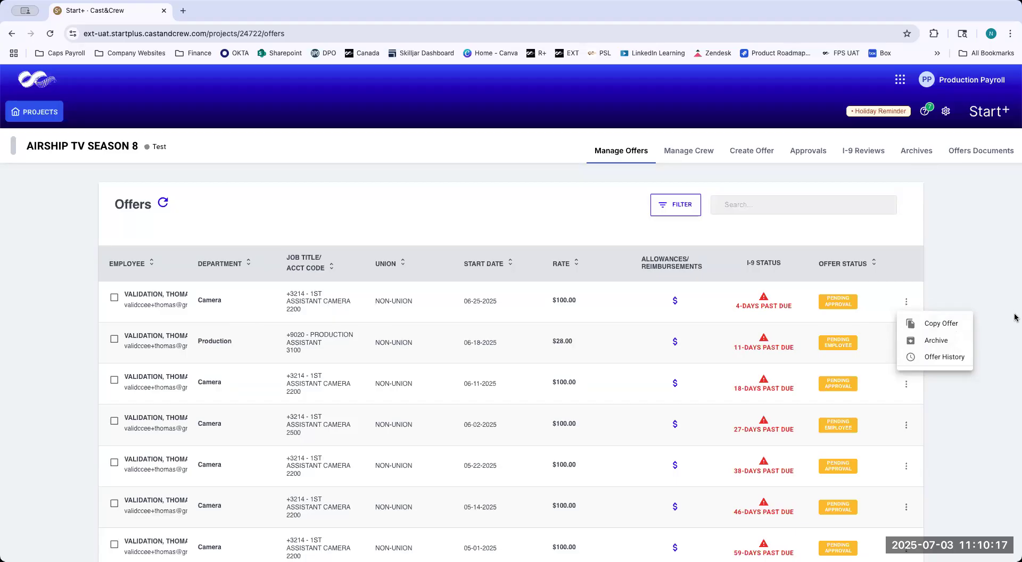
click(950, 357)
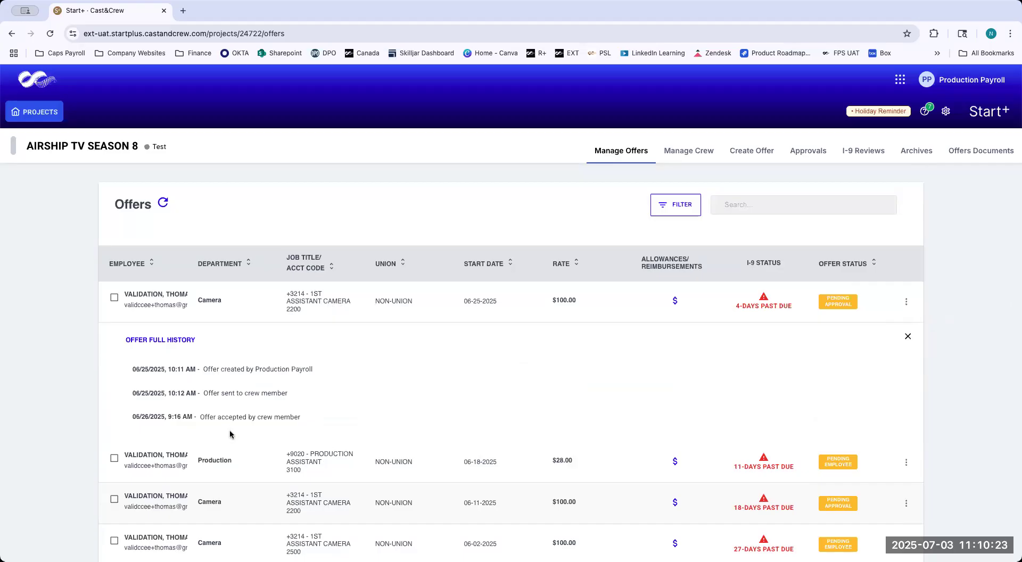
drag(206, 369, 308, 369)
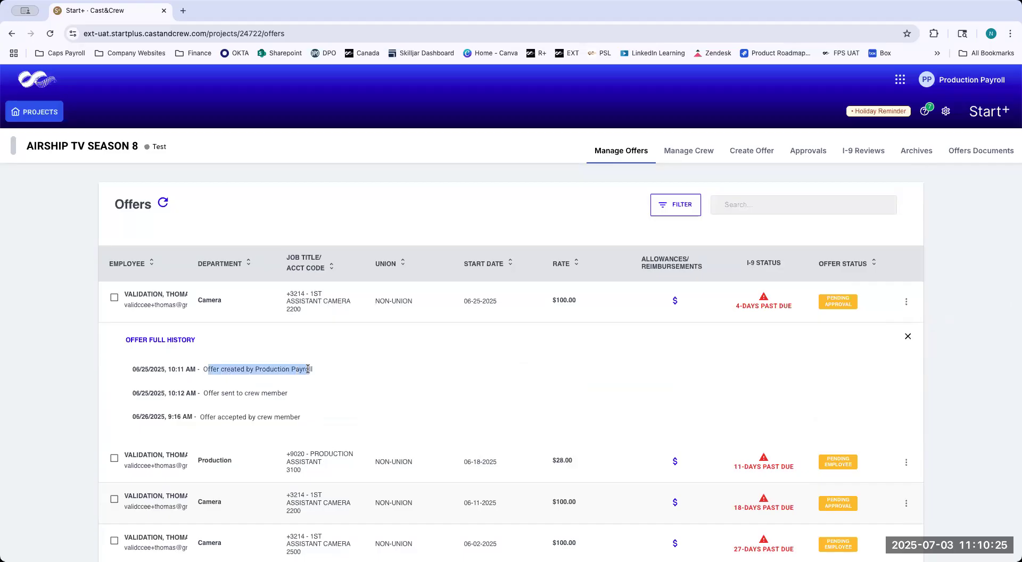
drag(215, 393, 282, 393)
drag(215, 415, 284, 414)
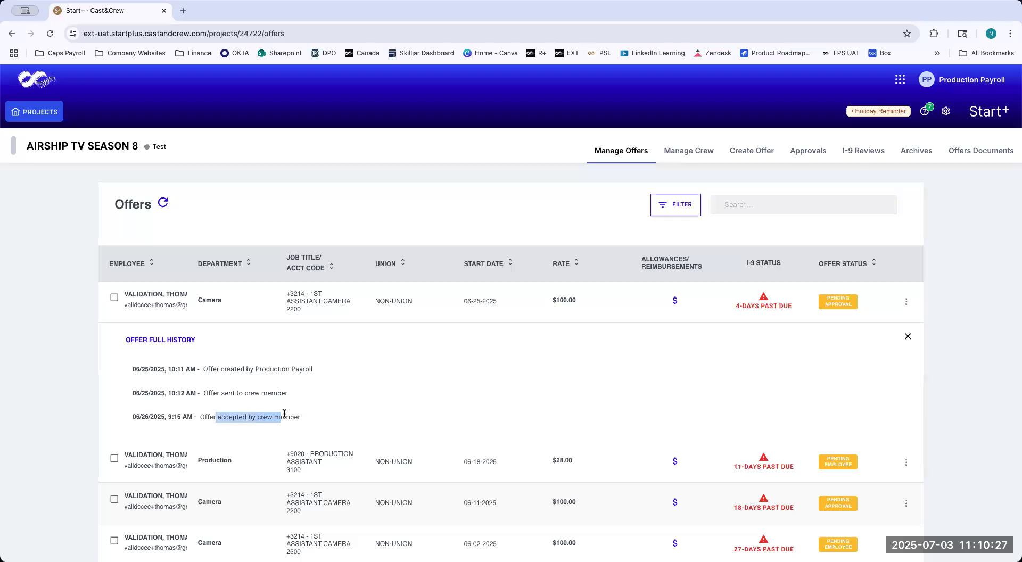
click(284, 414)
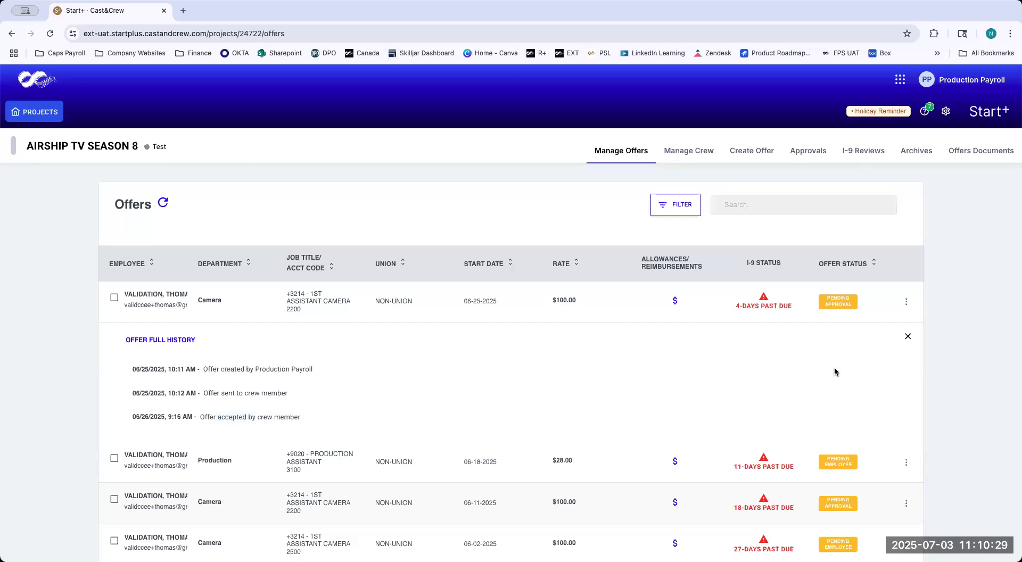
click(908, 337)
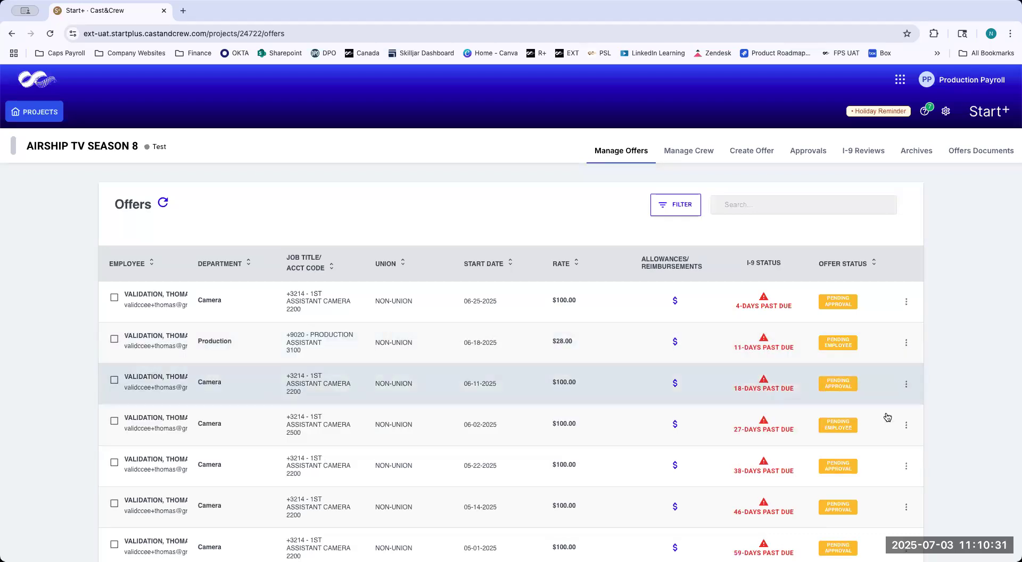
Step: Browse the older offers and check the available actions for the Production offers starting 03-31-2025 and 01-16-2025
scroll(887, 415, down, 3)
scroll(887, 417, down, 4)
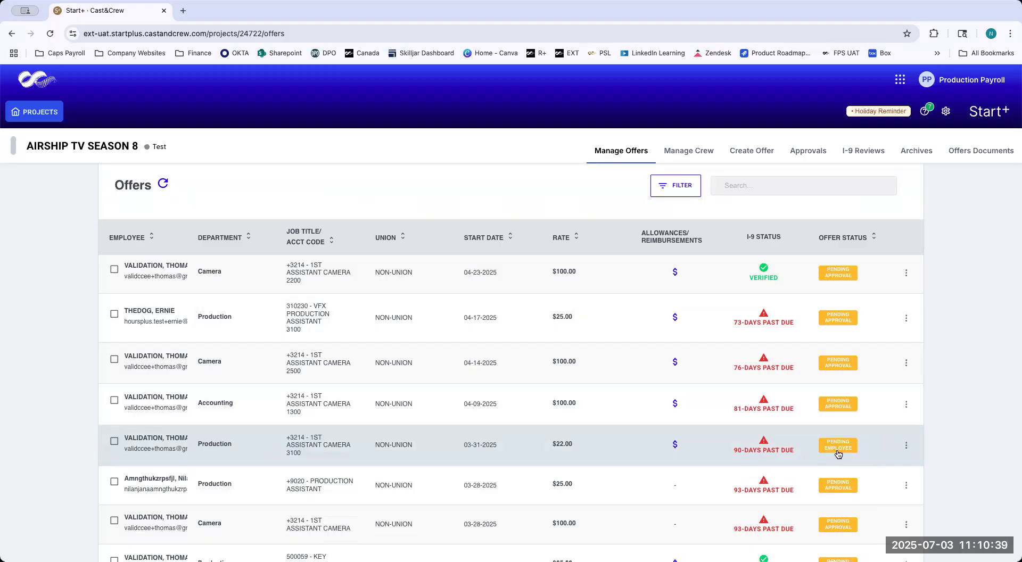
click(907, 447)
click(876, 458)
scroll(875, 457, down, 3)
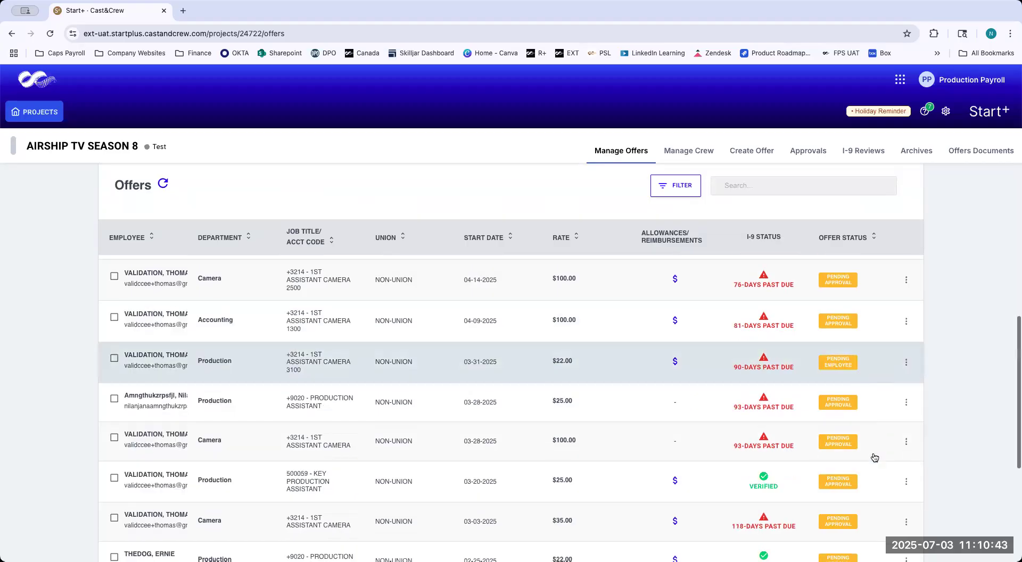
scroll(876, 457, down, 3)
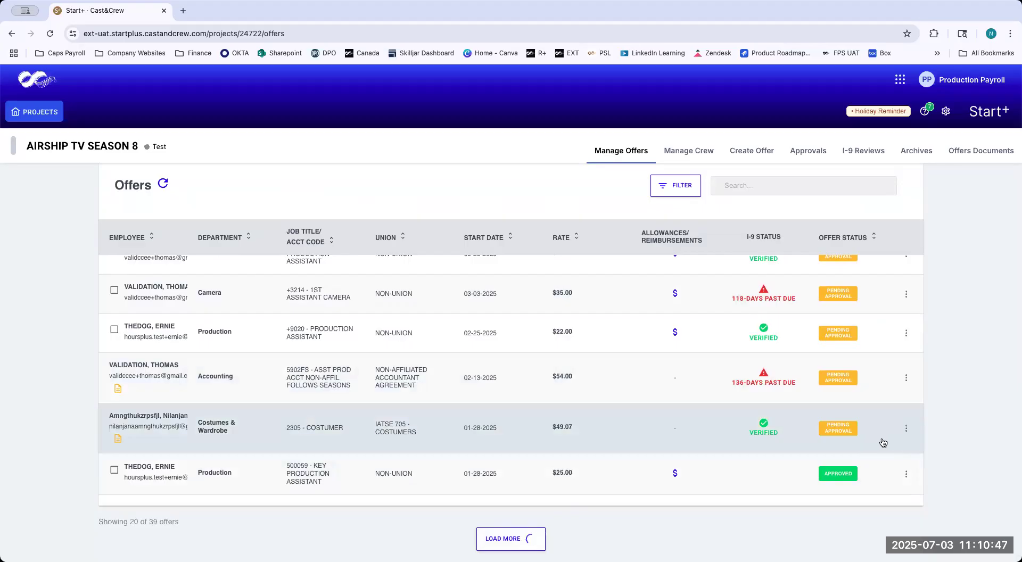
scroll(884, 443, down, 4)
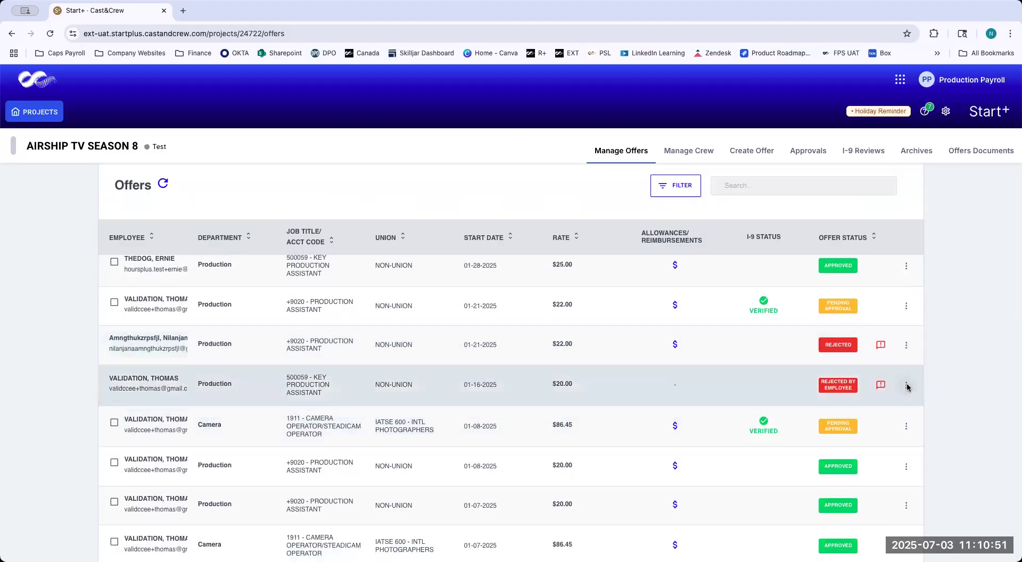
click(907, 385)
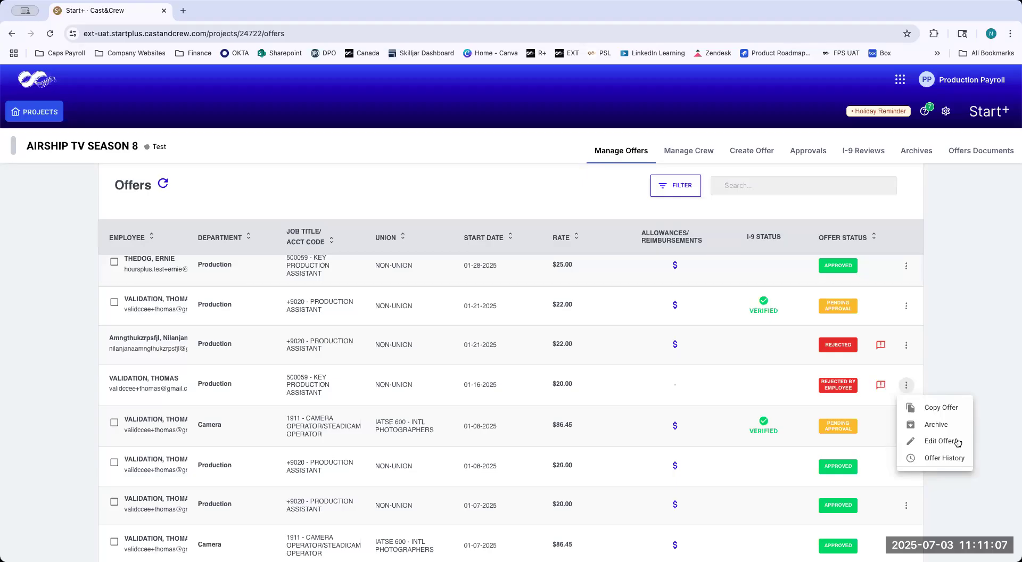
click(707, 386)
Step: Expand the employee-rejected Production offer starting 01-16-2025, examine its terms, rates and offer documents, and collapse it
click(706, 385)
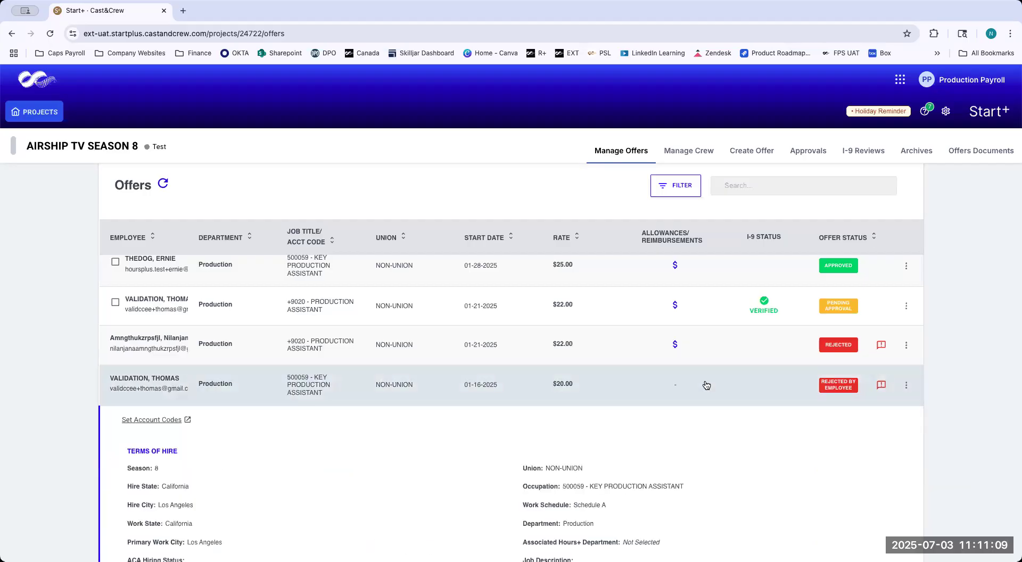
scroll(706, 385, down, 2)
scroll(705, 387, down, 5)
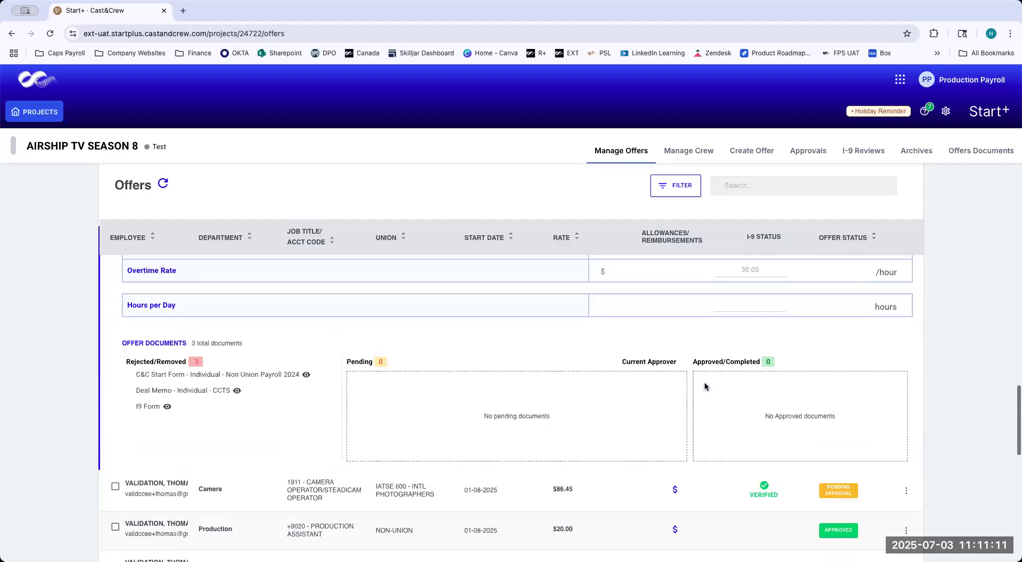
scroll(704, 387, up, 3)
scroll(710, 461, up, 5)
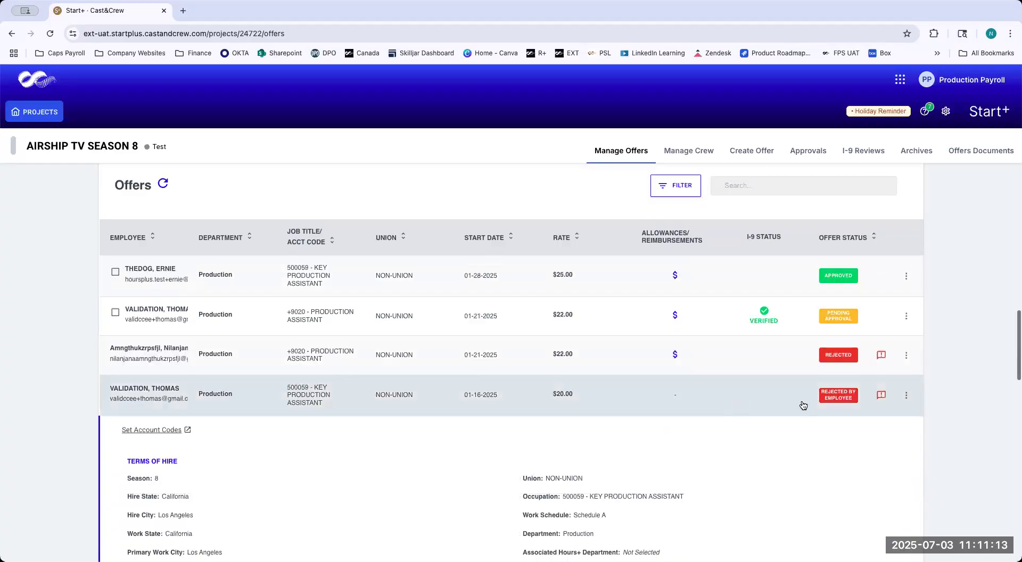
click(738, 408)
Step: Open the offer history of the 01-16-2025 Production offer, read the crew member's rejection reason, and close the history
click(906, 396)
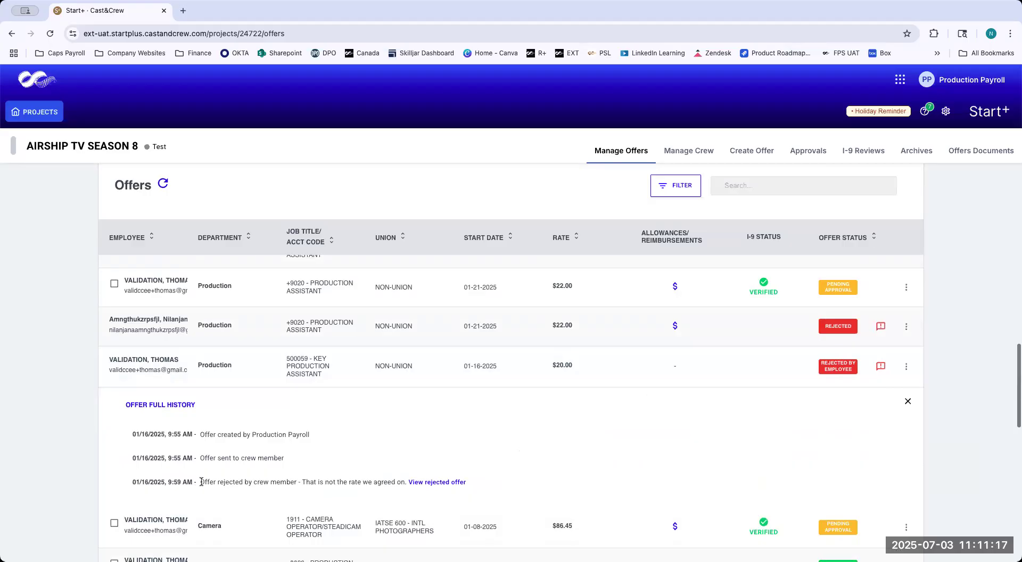
drag(201, 481, 412, 498)
drag(301, 482, 400, 482)
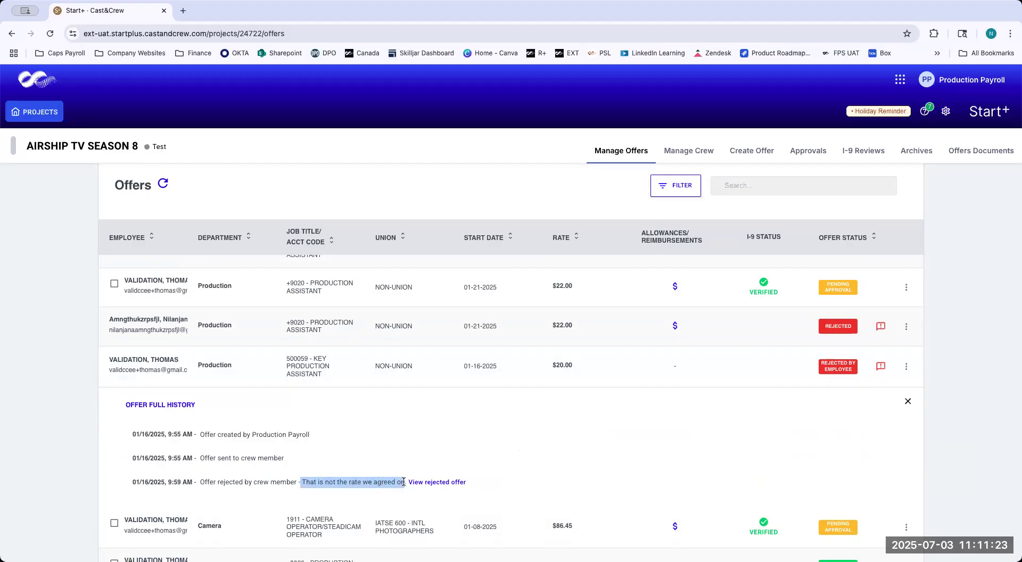
click(389, 484)
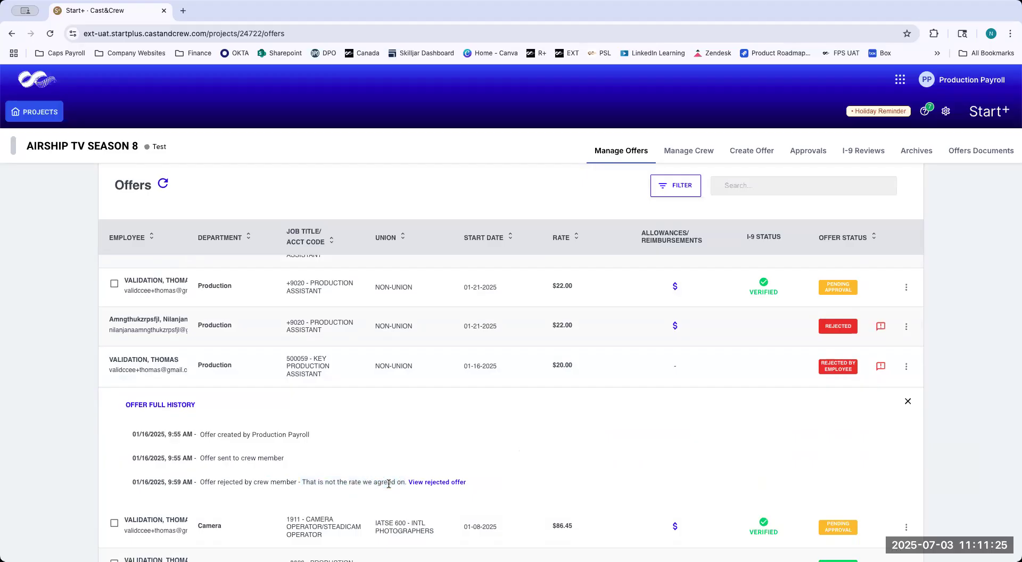
click(909, 367)
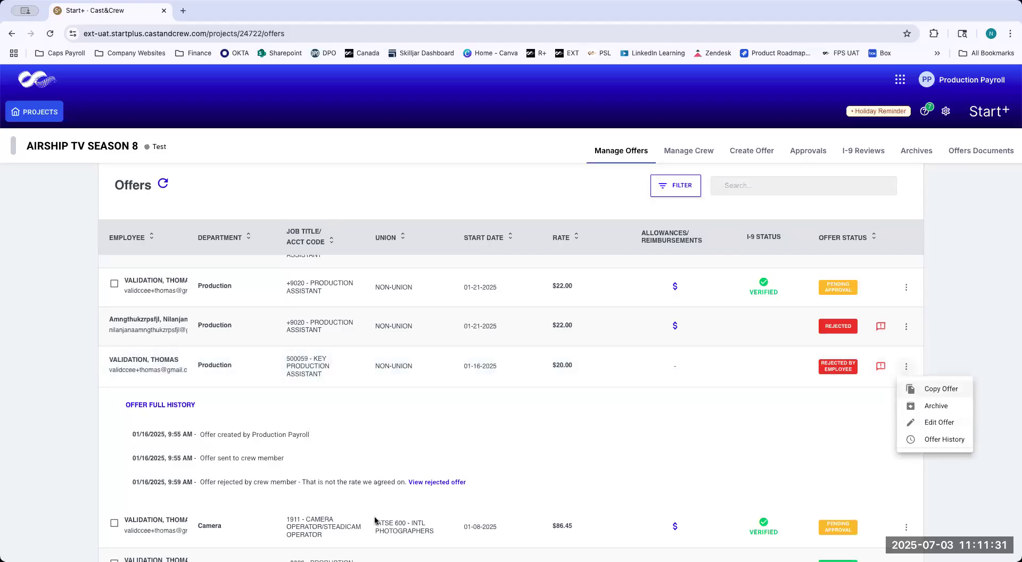
click(910, 407)
Step: Check the available actions for the Camera offer starting 01-08-2025 and the TEST department offer starting 09-28-2023
scroll(909, 394, down, 1)
click(907, 373)
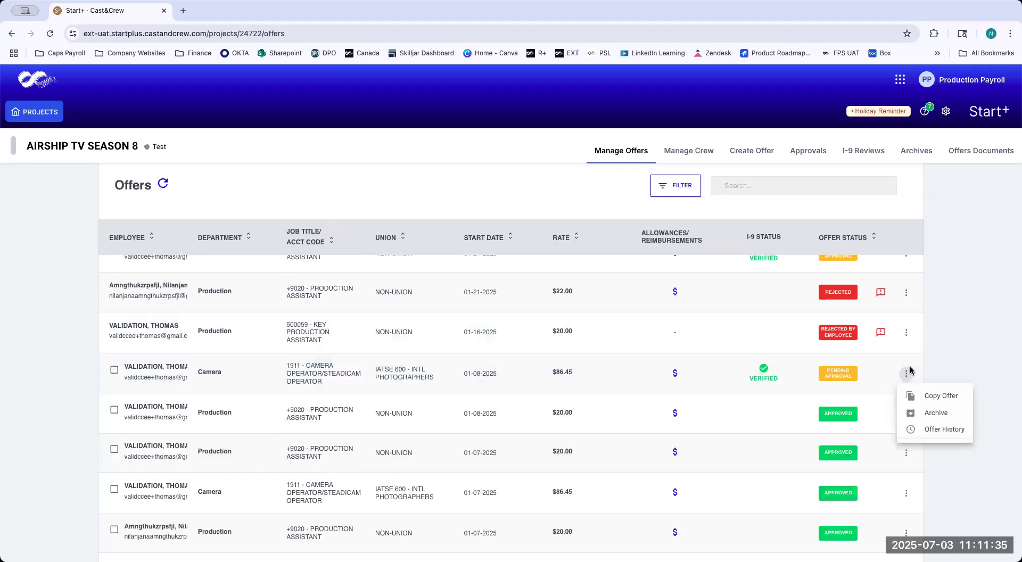
click(936, 334)
scroll(903, 357, down, 10)
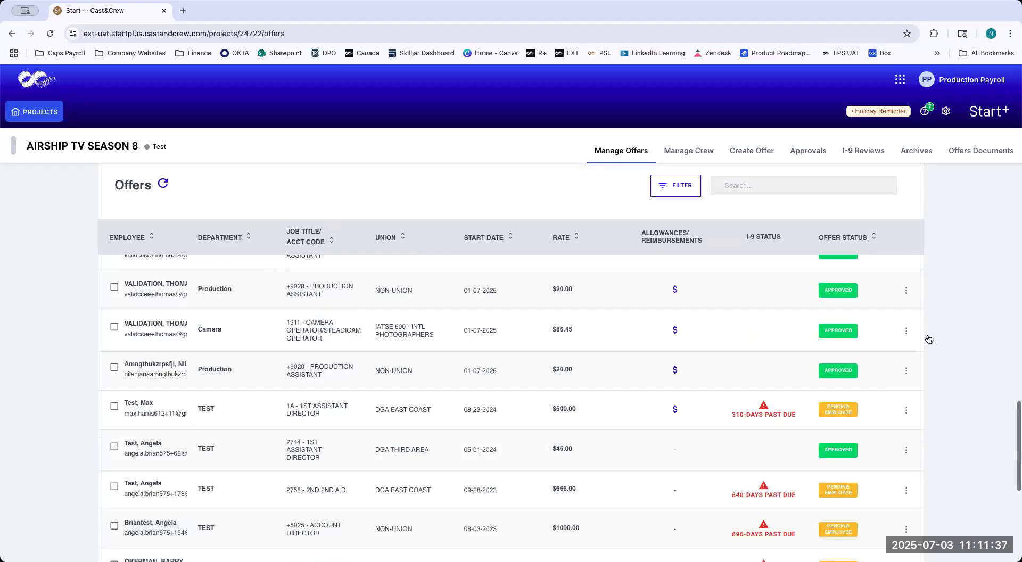
click(907, 364)
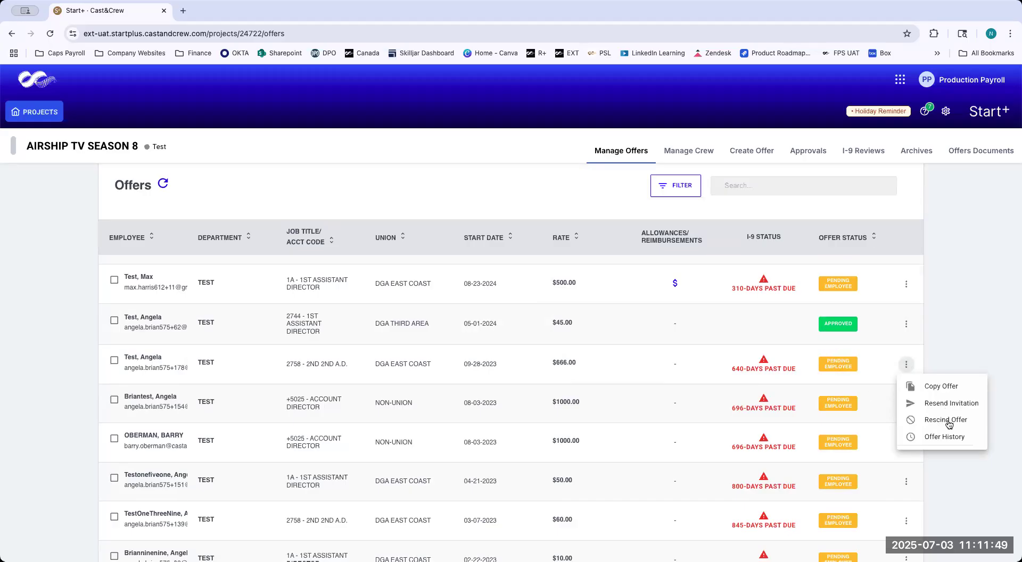
click(955, 337)
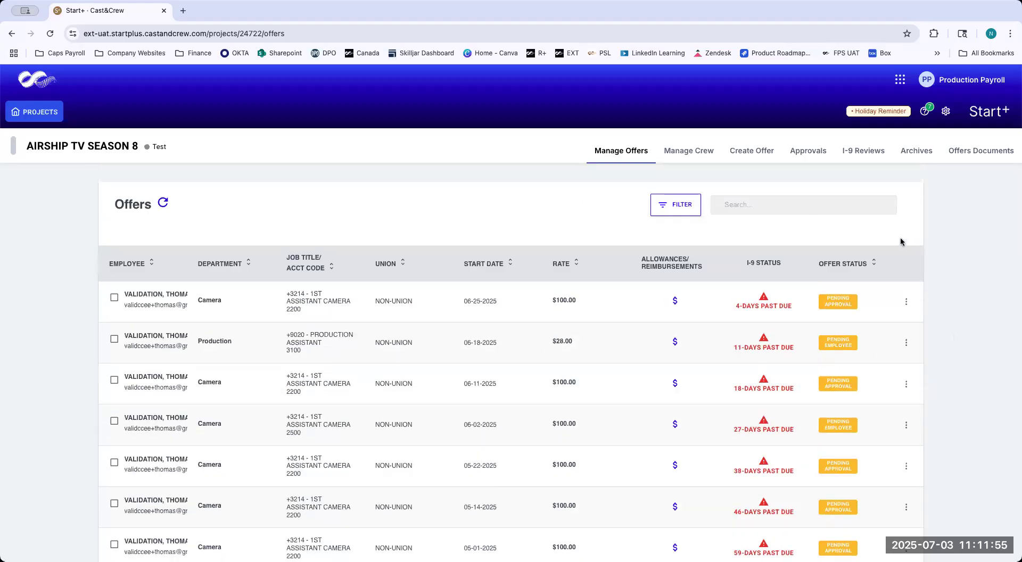
Step: Open the project's approvals, view the personal approval history, and return to the offers ready for approval
click(810, 159)
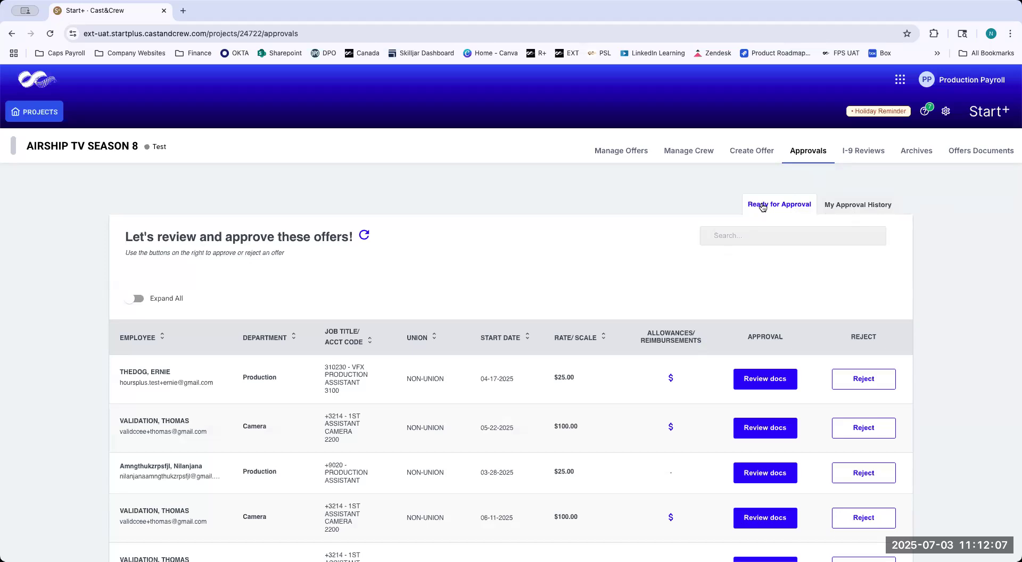
click(872, 209)
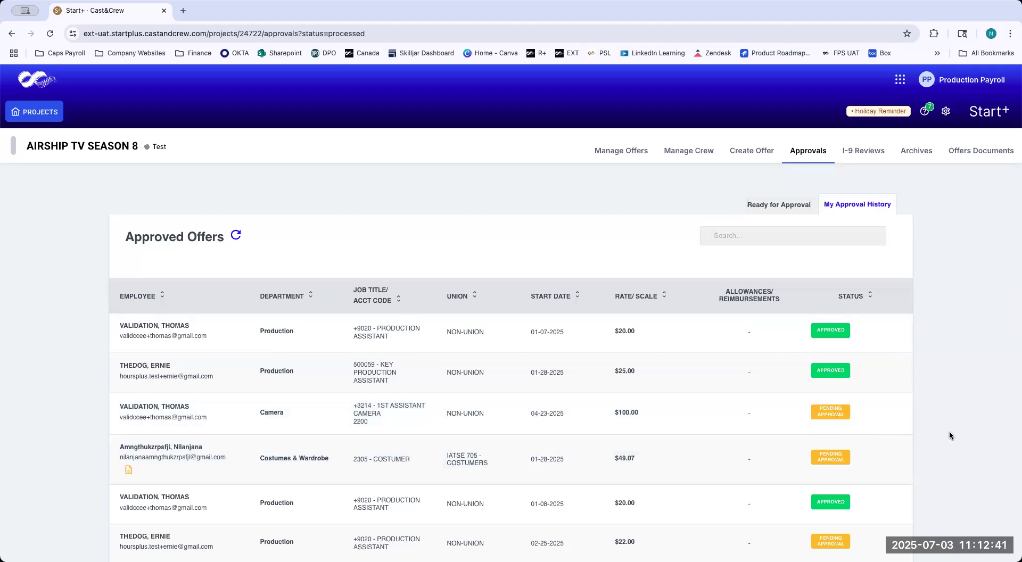
click(786, 208)
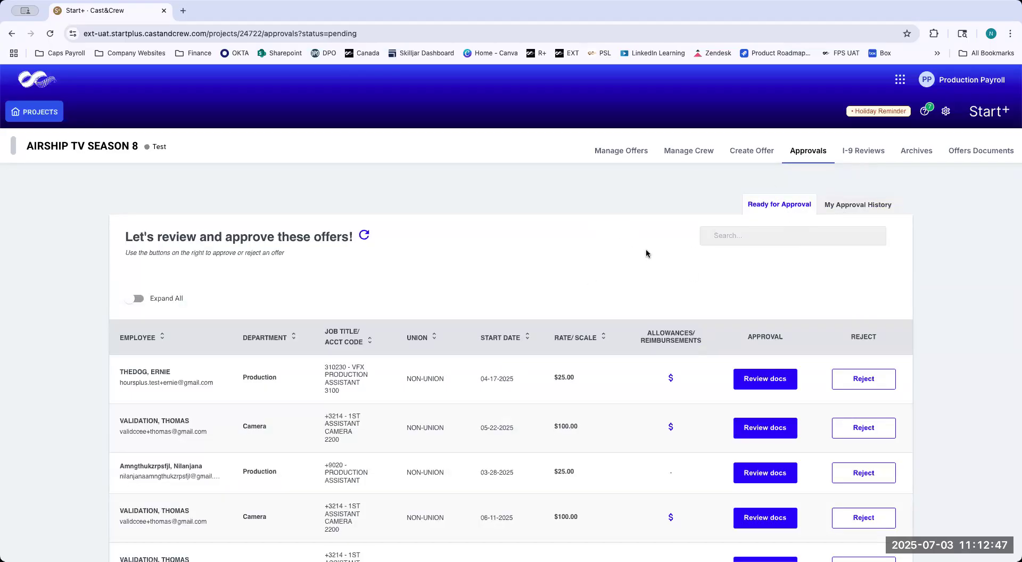
scroll(647, 253, down, 3)
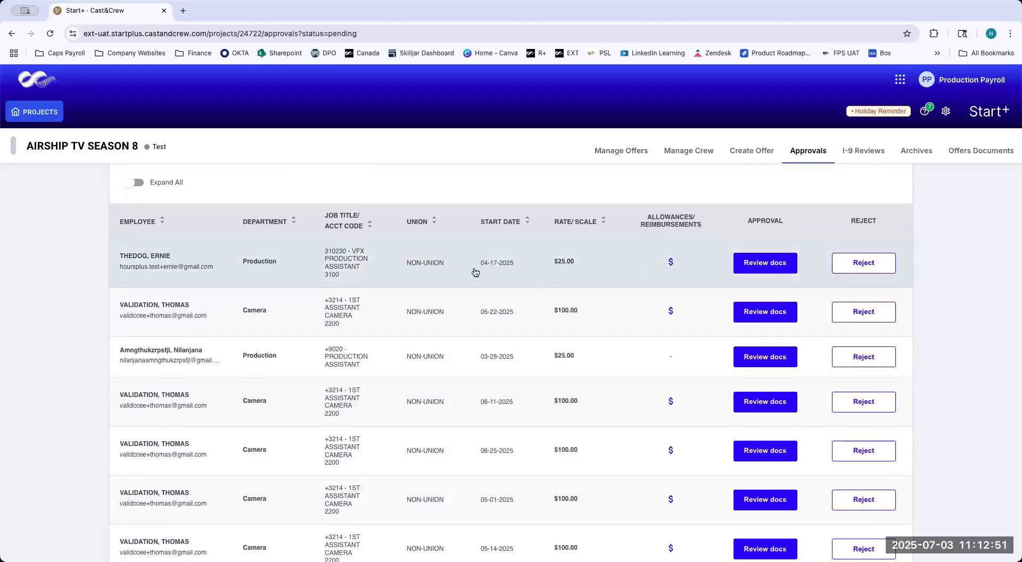
Step: Expand the pending Production offer starting 04-17-2025, examine its terms, rates, allowances and offer documents, and collapse it
click(504, 276)
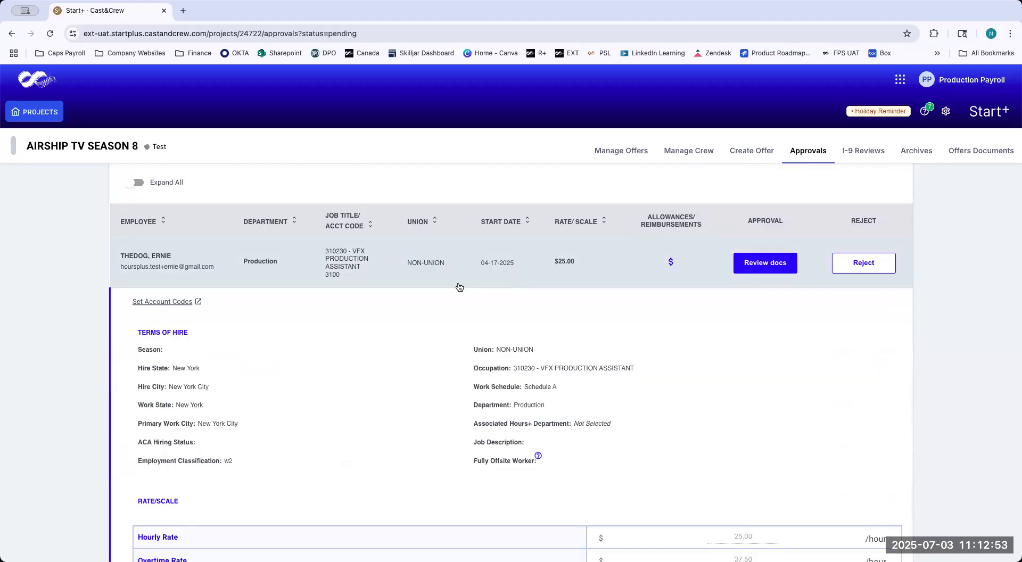
scroll(378, 389, down, 2)
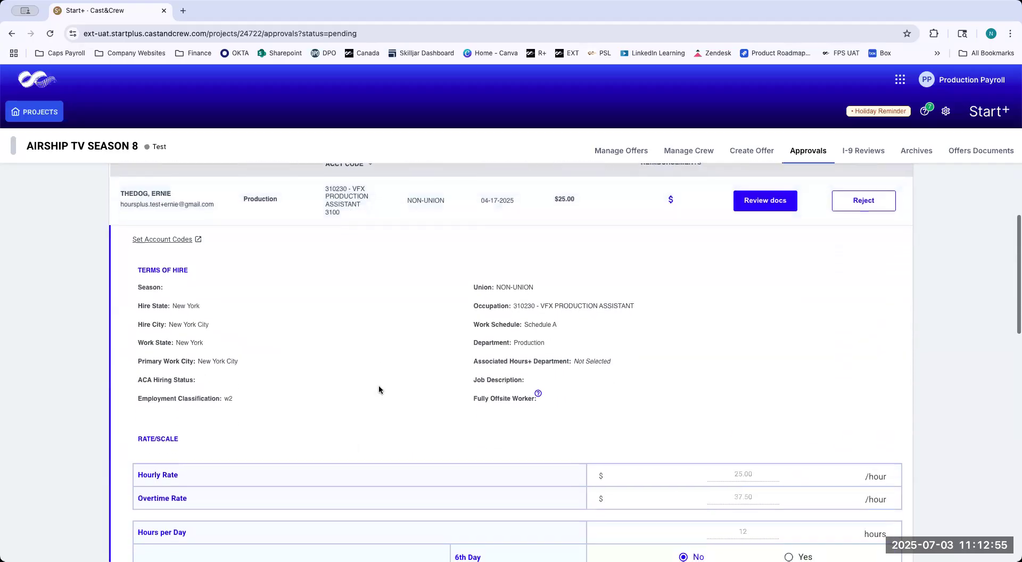
scroll(379, 390, up, 1)
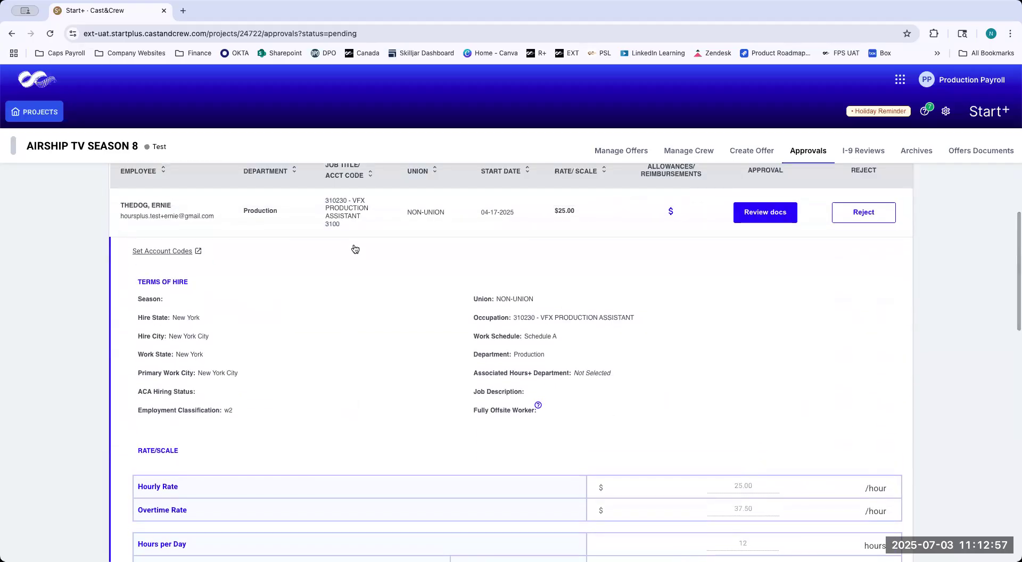
scroll(388, 433, down, 2)
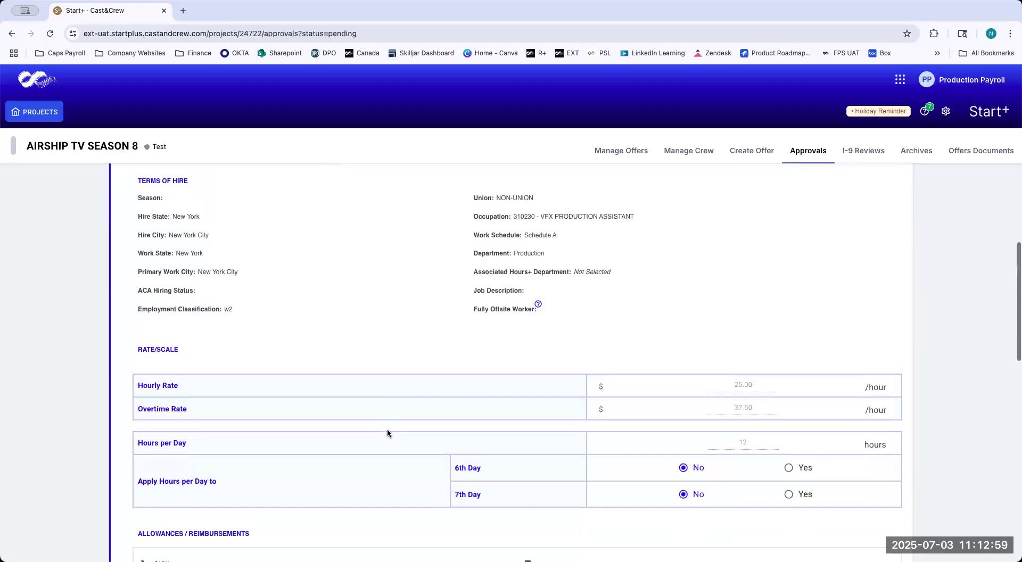
scroll(387, 433, up, 3)
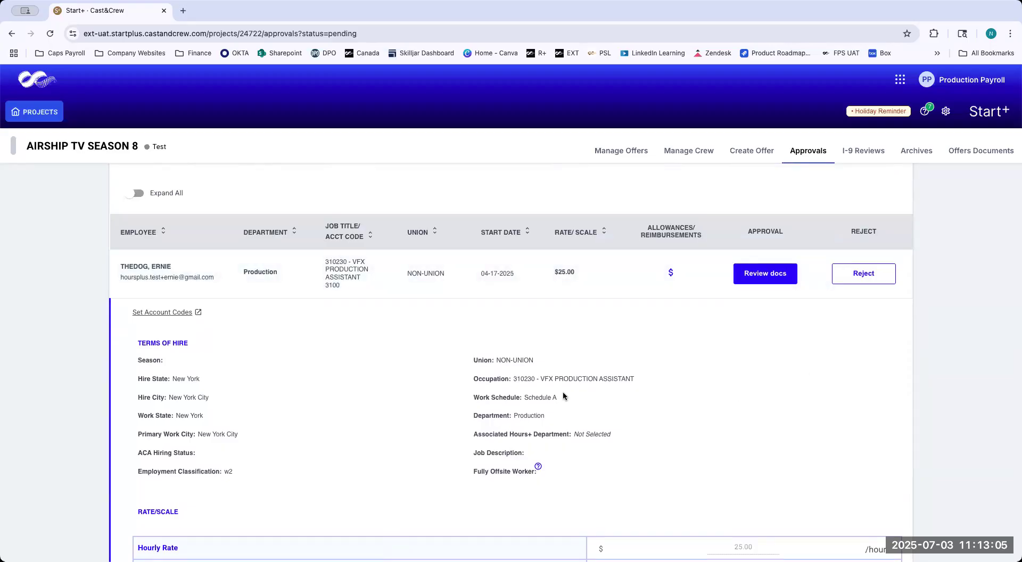
scroll(519, 388, down, 2)
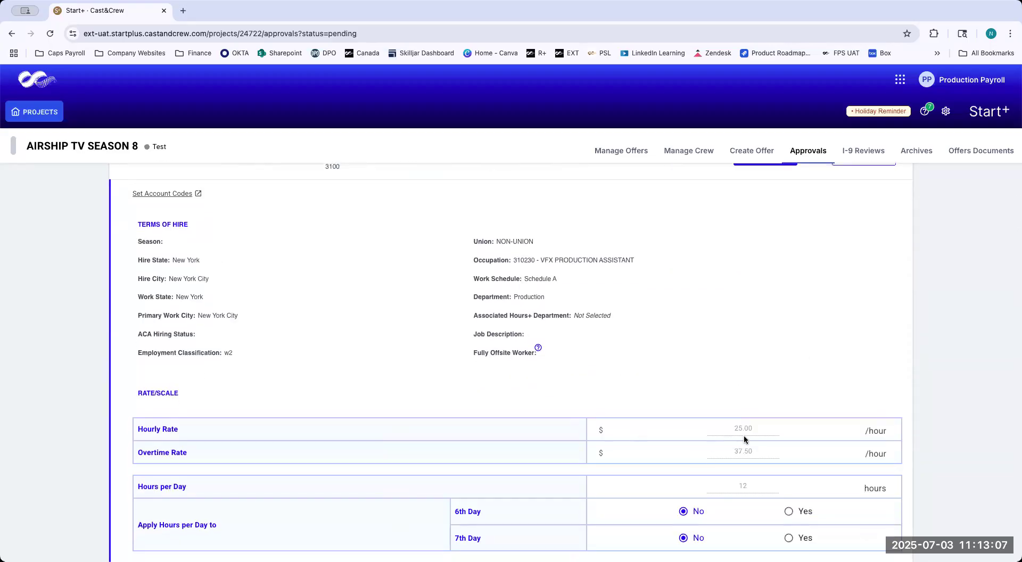
scroll(767, 402, up, 2)
scroll(768, 405, up, 1)
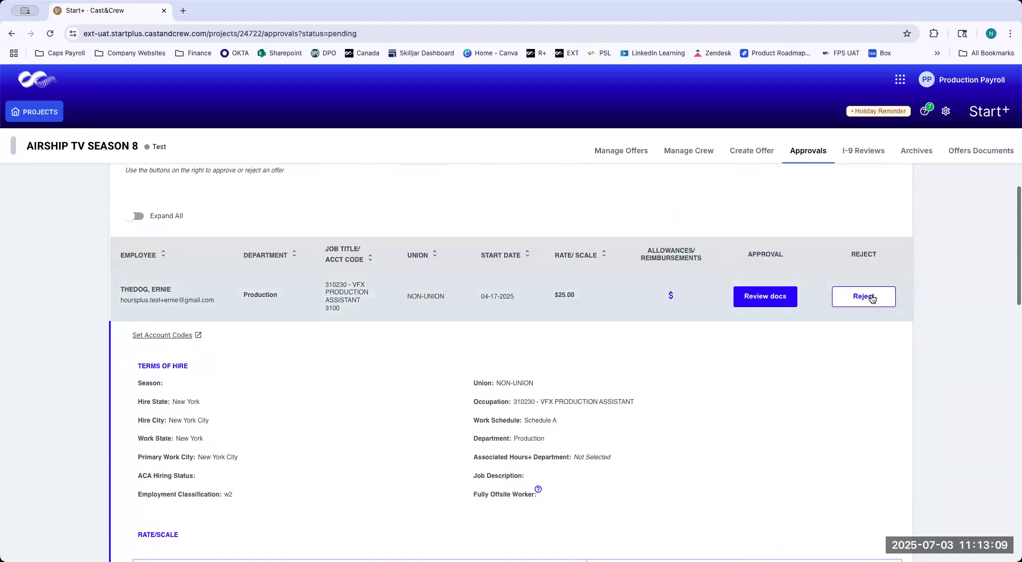
scroll(772, 417, down, 1)
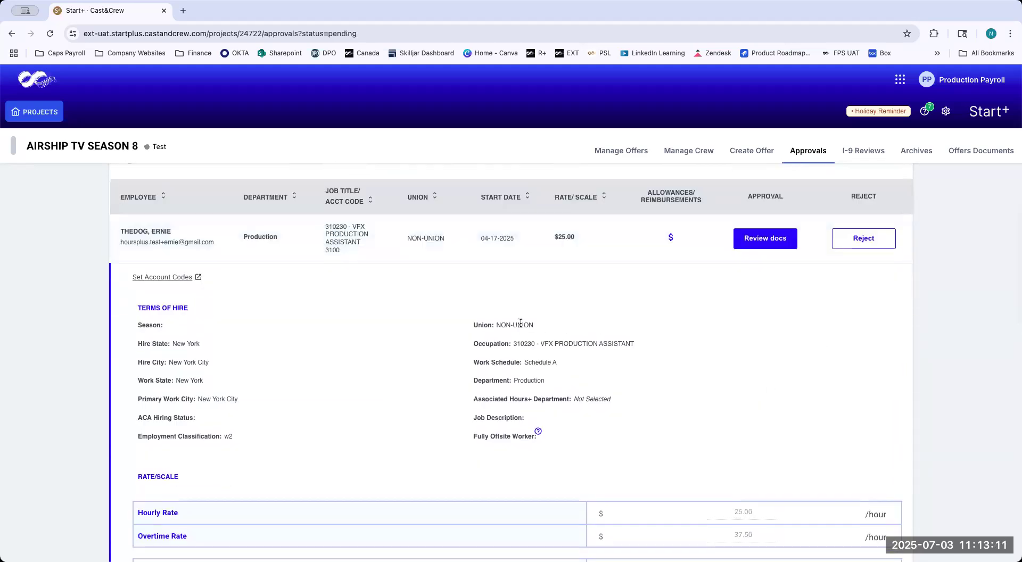
scroll(506, 351, down, 2)
scroll(506, 350, down, 4)
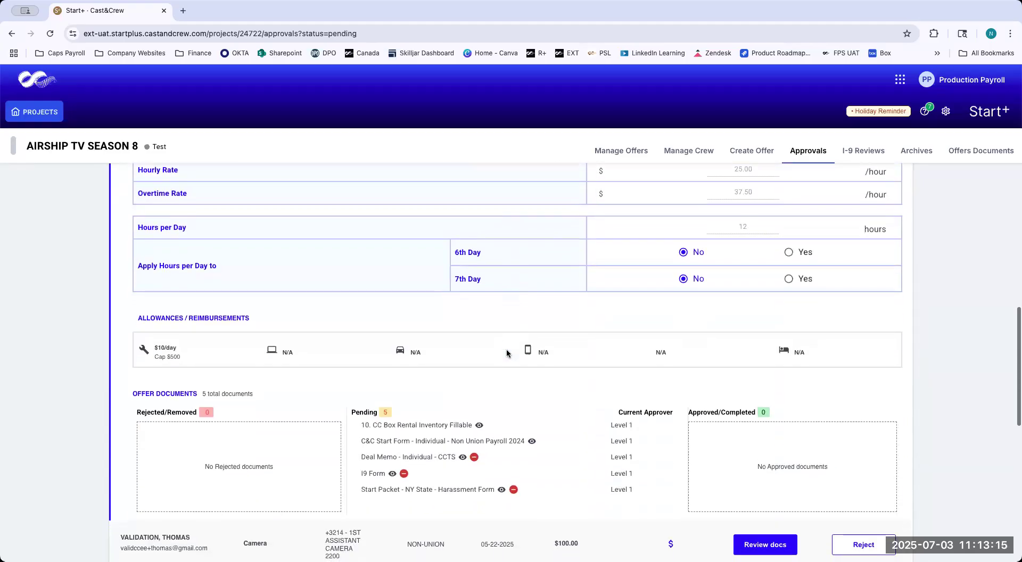
scroll(507, 351, up, 6)
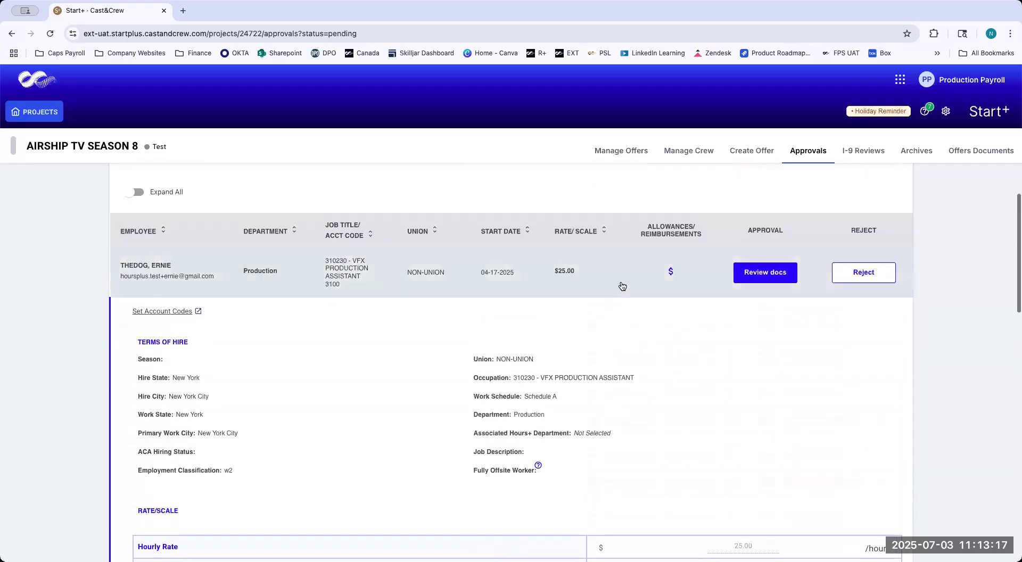
click(624, 286)
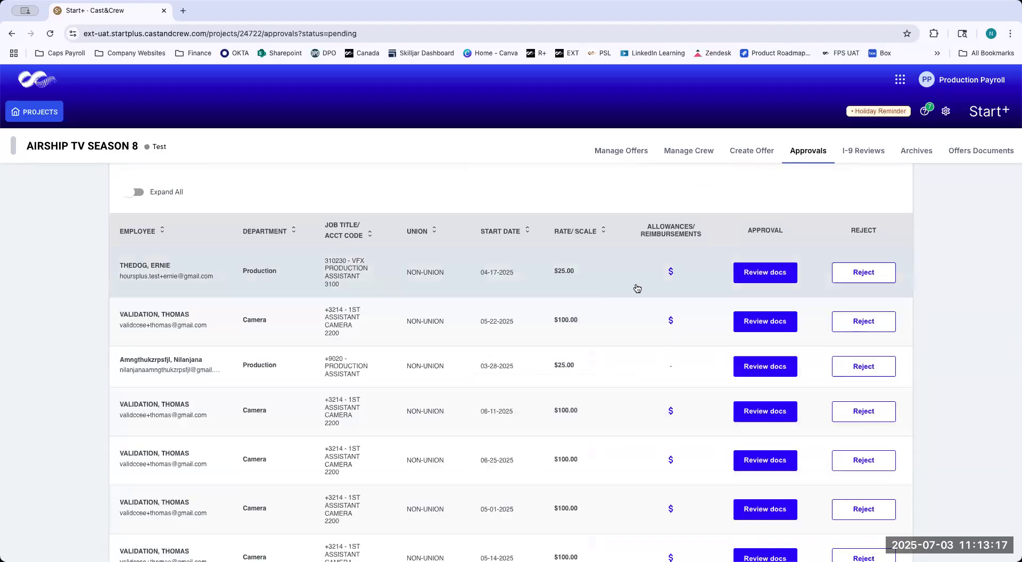
Step: Start reviewing the documents of the 04-17-2025 Production offer and save signature "Production Payroll" with initials "PP" for the session
click(757, 278)
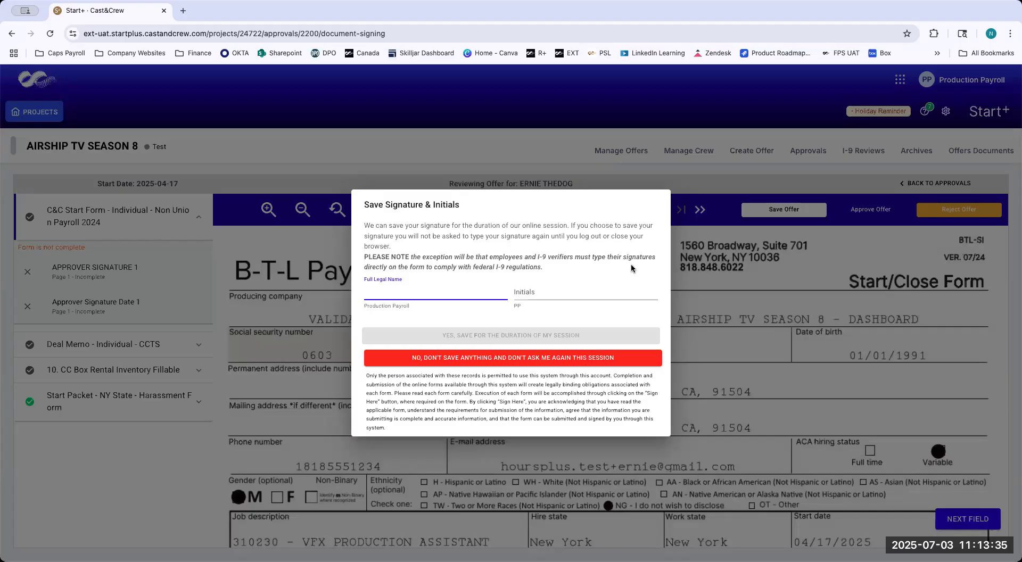
text(Prod)
text(uction)
text( Pyro)
text(ary)
key(BackSpace)
key(BackSpace)
text(yr)
key(Tab)
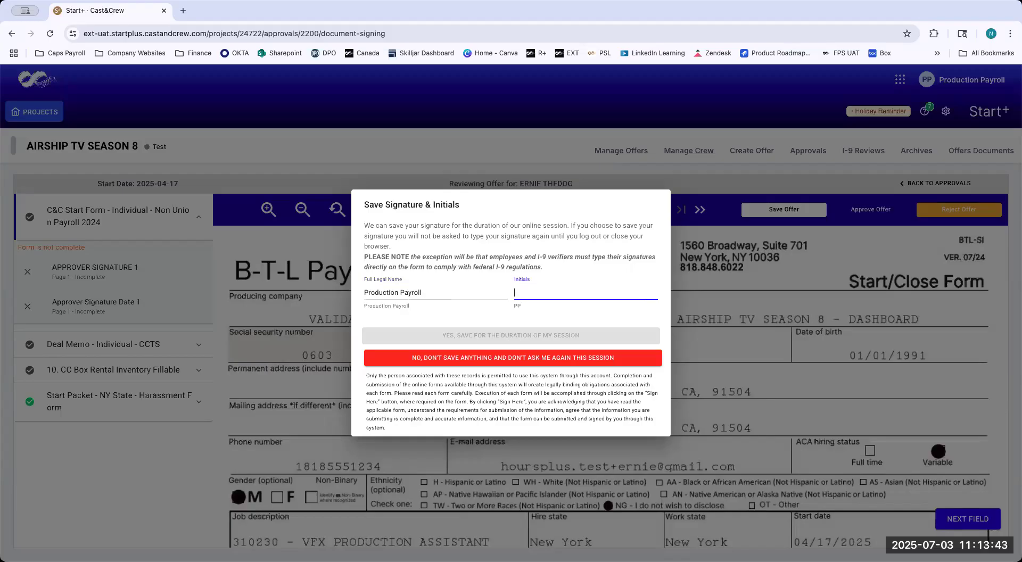
text(PP)
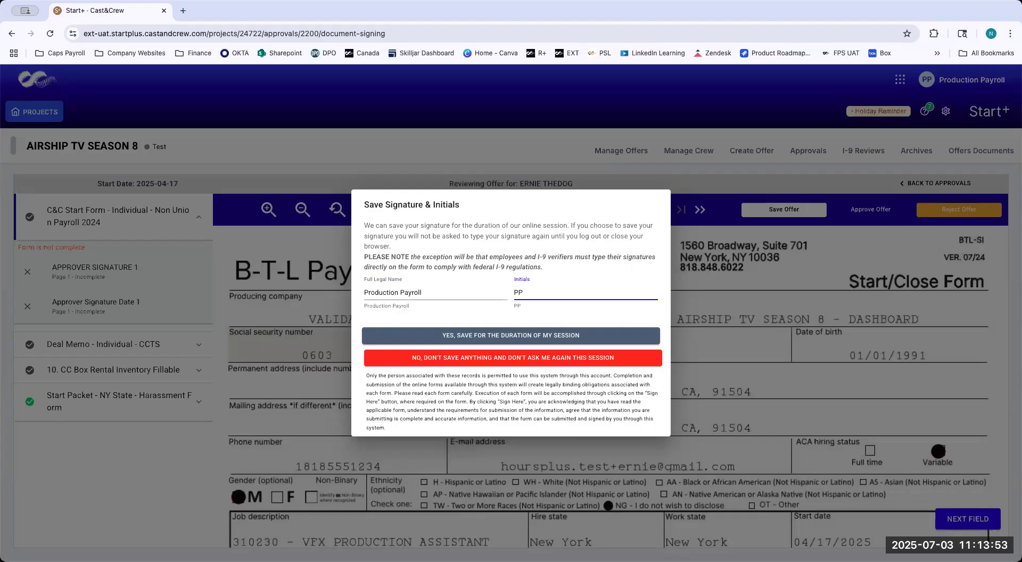
click(488, 336)
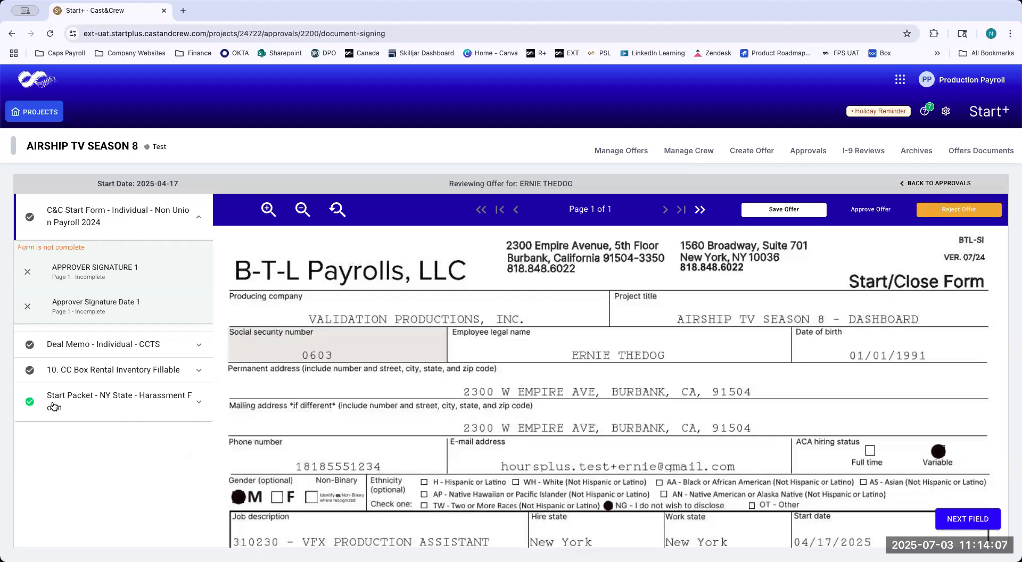
Step: Examine both pages of the Start Packet - NY State - Harassment Form
click(85, 408)
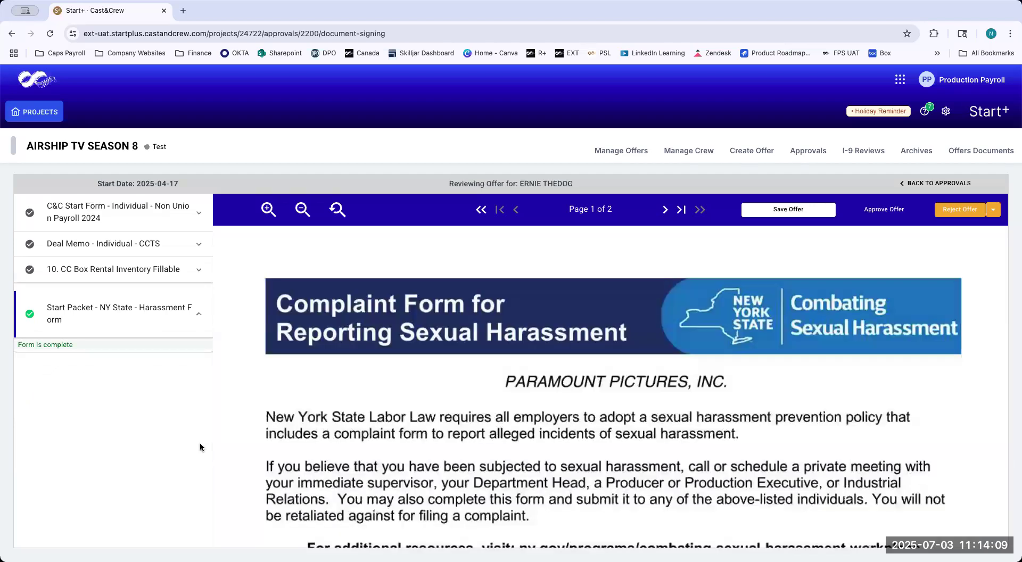
scroll(508, 419, down, 8)
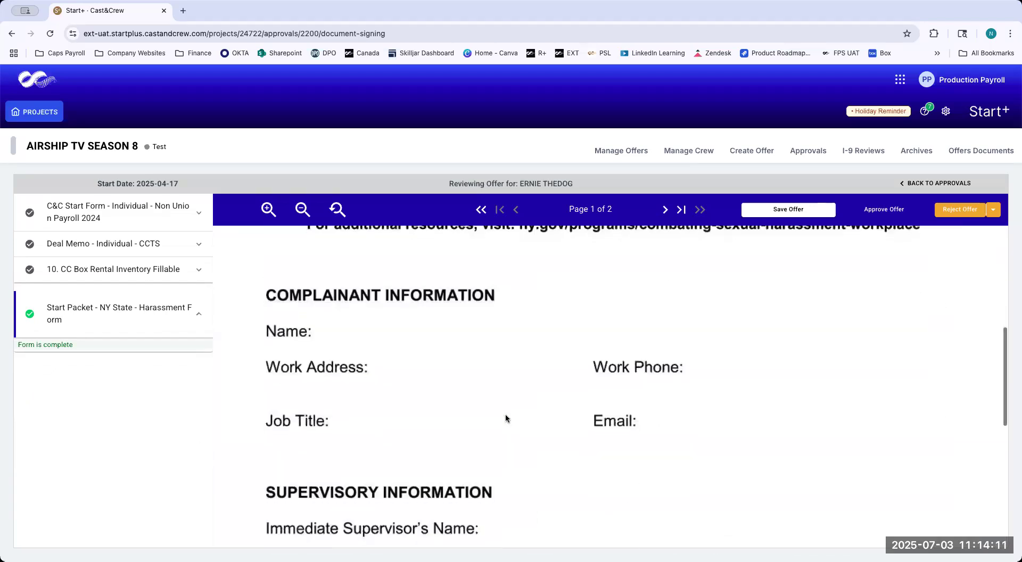
scroll(506, 419, down, 3)
click(665, 209)
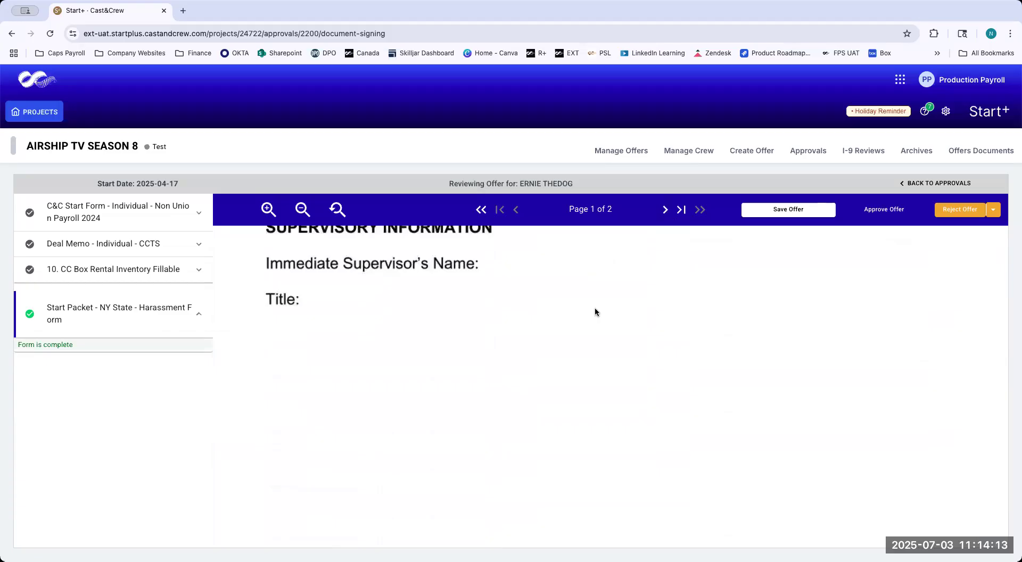
scroll(579, 341, down, 10)
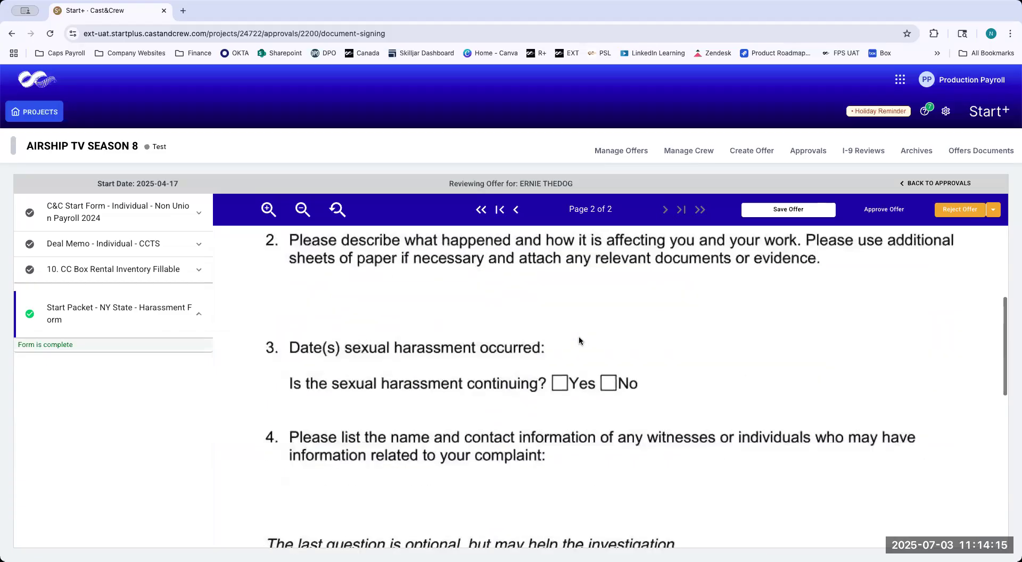
scroll(579, 340, up, 10)
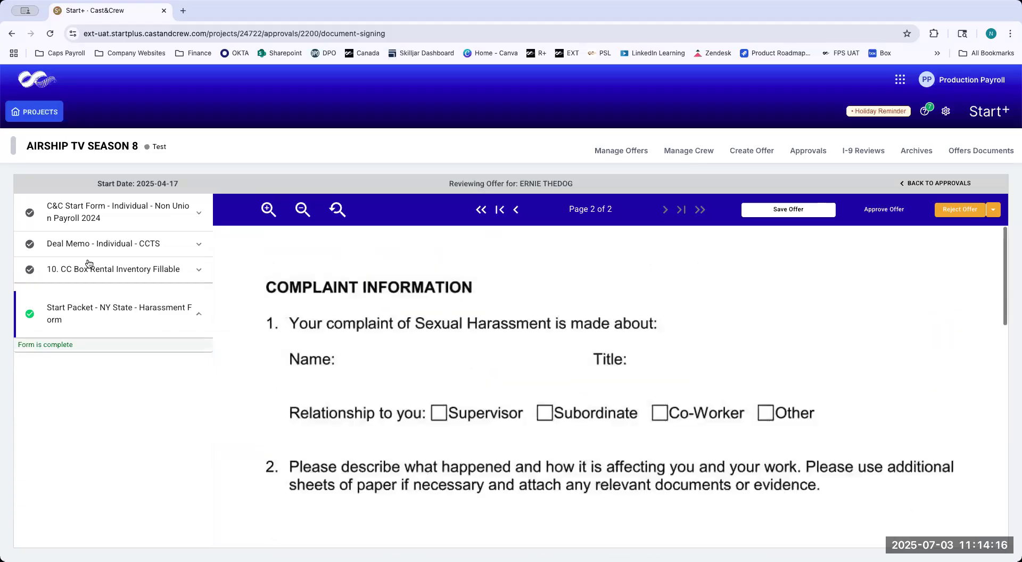
Step: Check which approver fields are required on the C&C Start Form and the Deal Memo, ending on the C&C Start Form
click(114, 212)
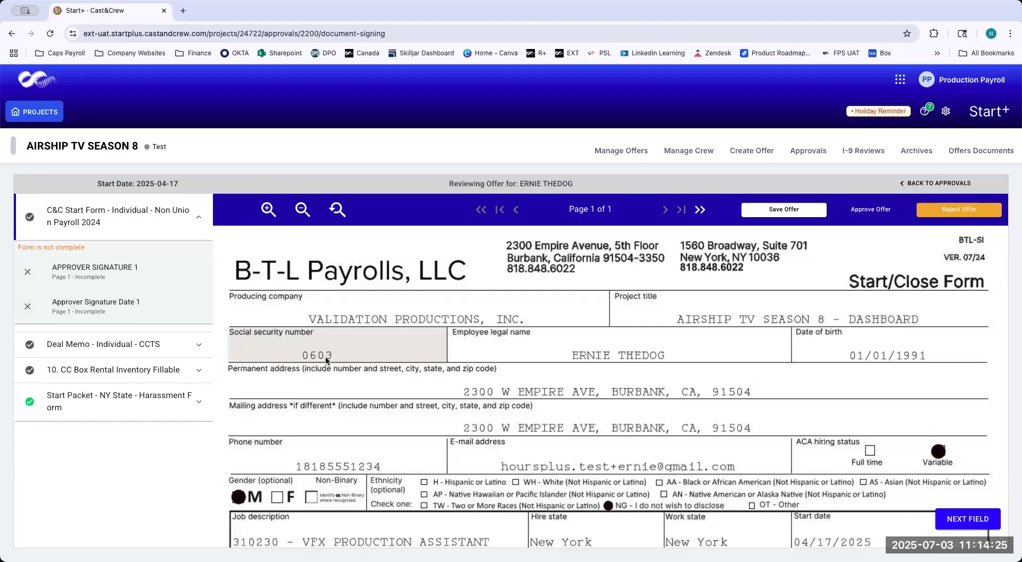
click(163, 344)
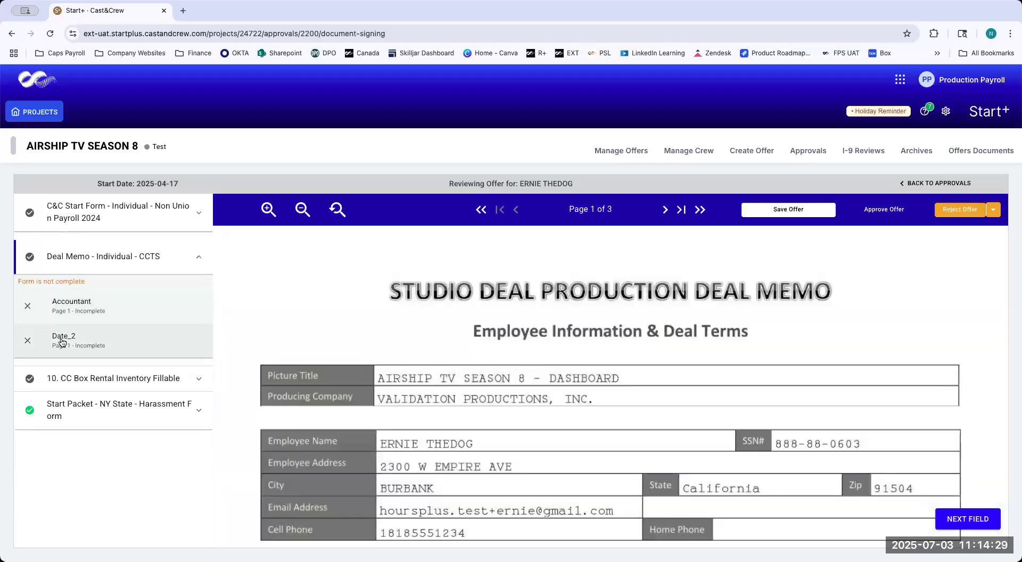
click(92, 222)
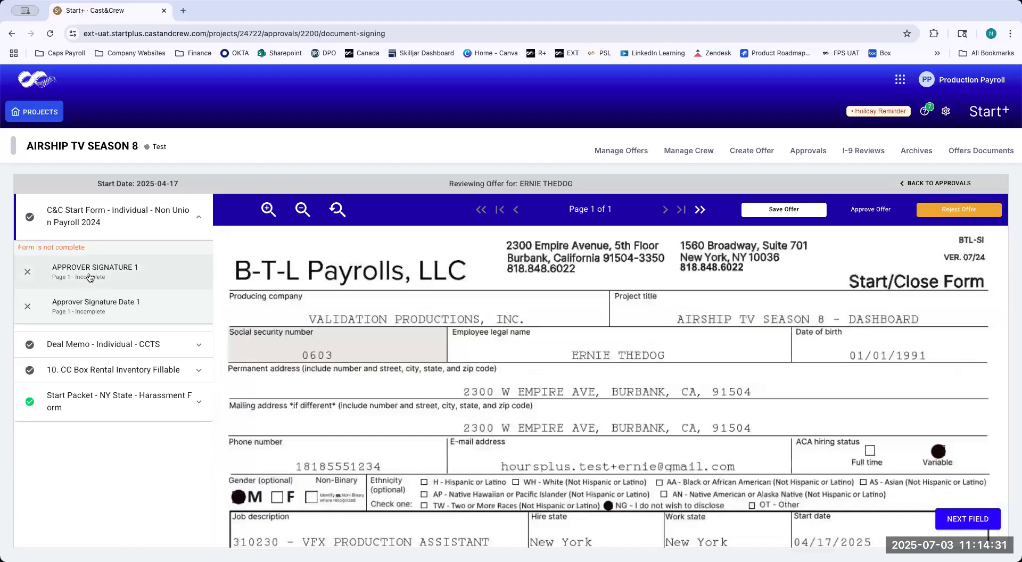
Step: Enlarge and reduce the C&C Start Form in the document viewer, and reset it to its default zoom
click(269, 211)
click(270, 211)
click(269, 212)
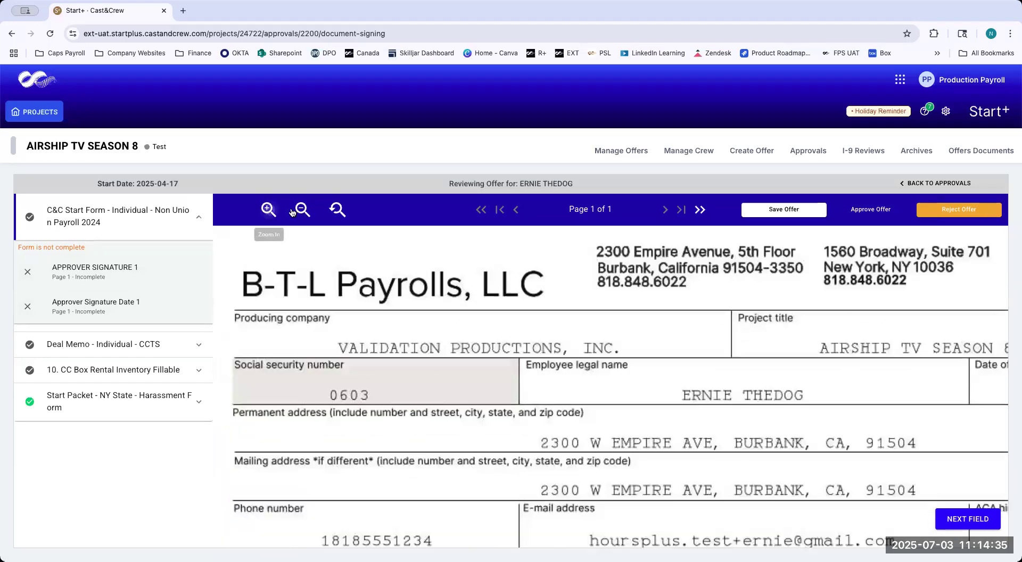
click(270, 211)
click(270, 212)
click(304, 211)
click(305, 212)
click(337, 211)
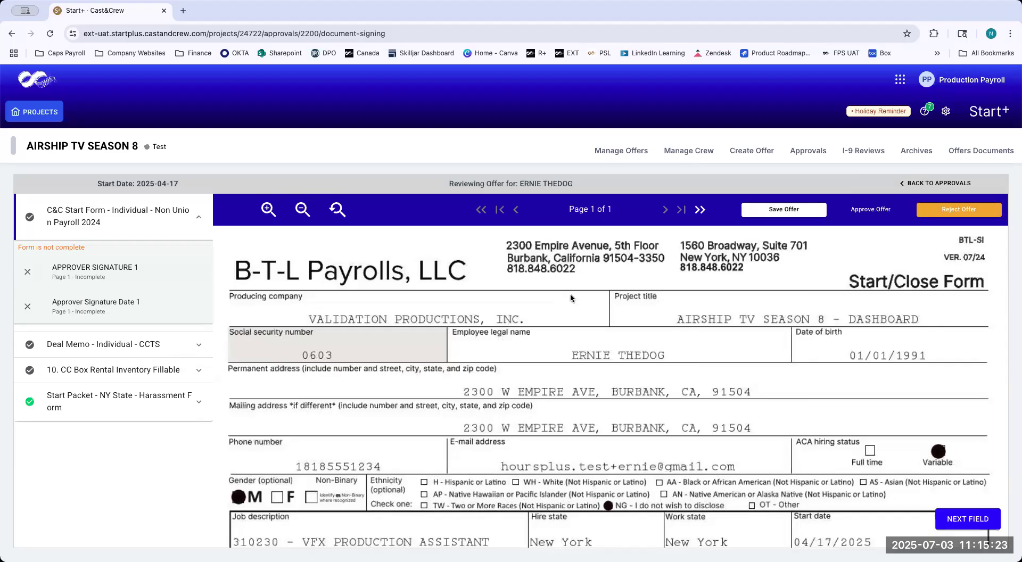
Step: Read through the C&C Start Form from the employee details and employment terms to the signature section
scroll(629, 392, down, 5)
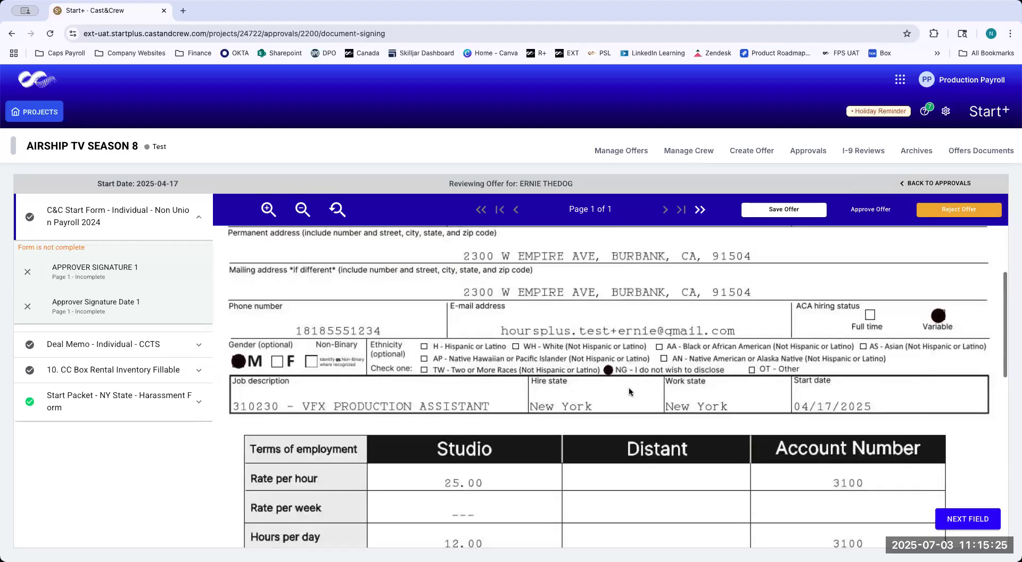
scroll(629, 392, down, 4)
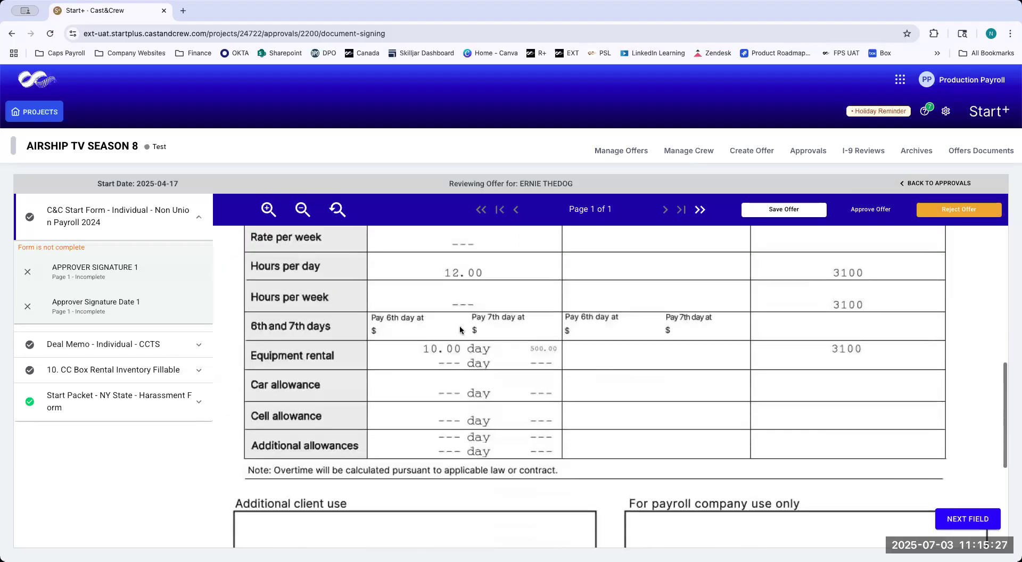
scroll(493, 426, down, 5)
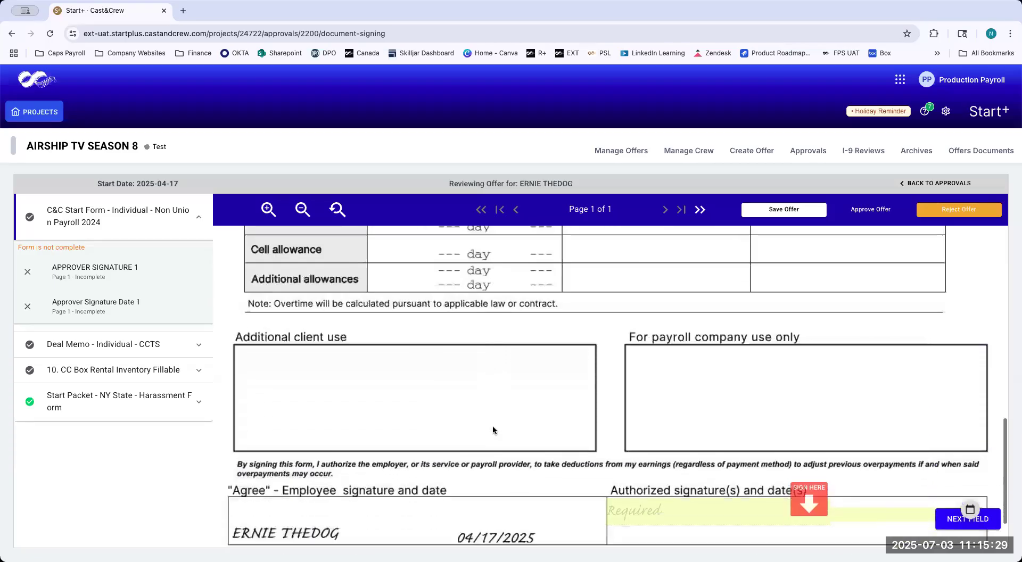
scroll(494, 430, down, 1)
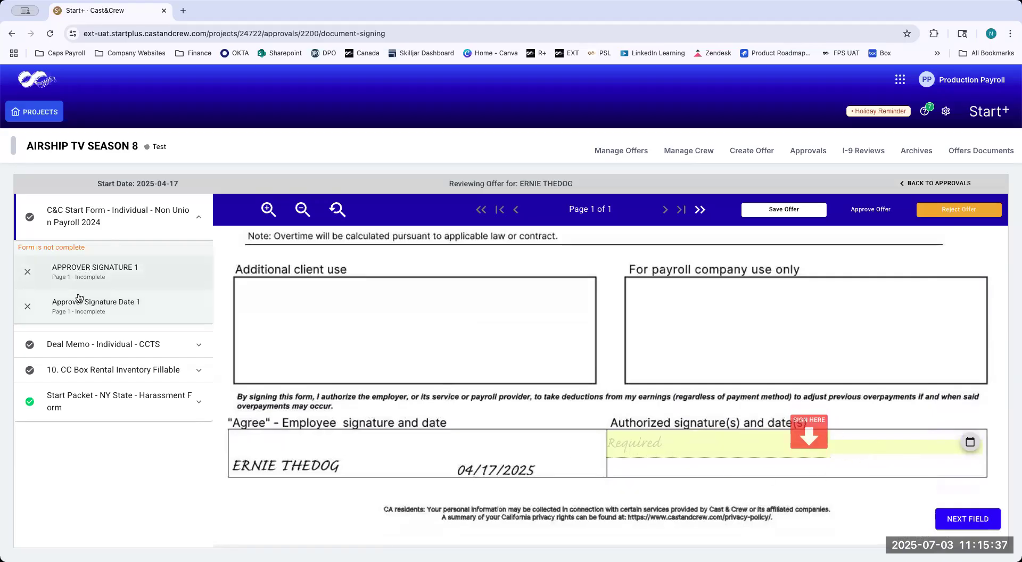
scroll(369, 376, up, 15)
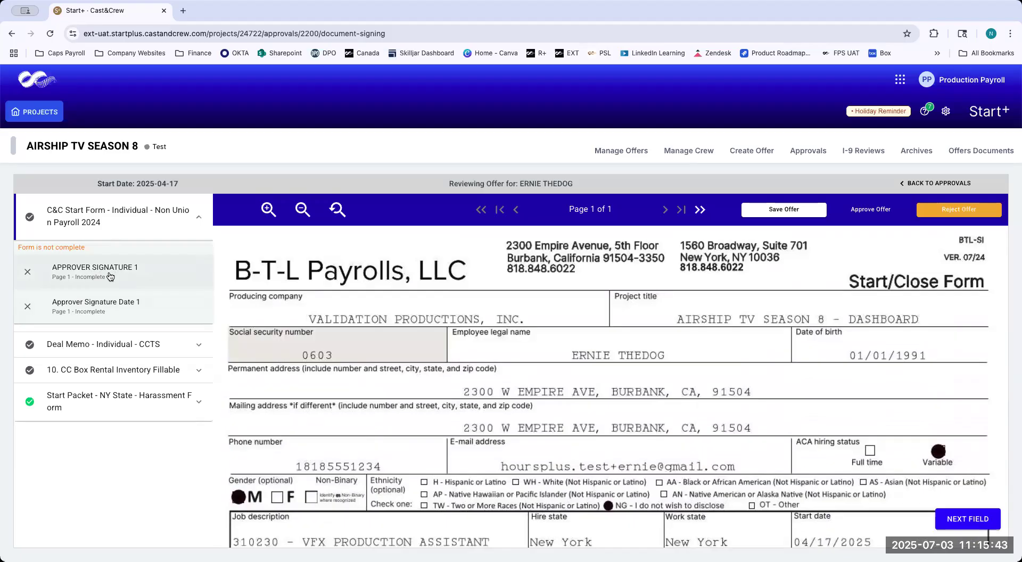
Step: Go to the APPROVER SIGNATURE 1 field of the C&C Start Form and sign it with the saved signature
click(133, 278)
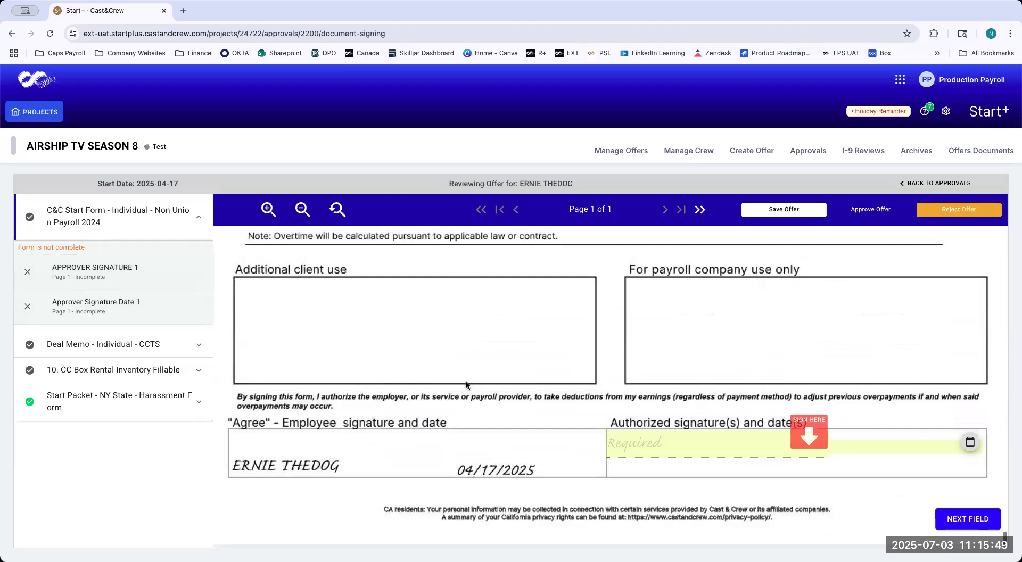
scroll(467, 385, up, 10)
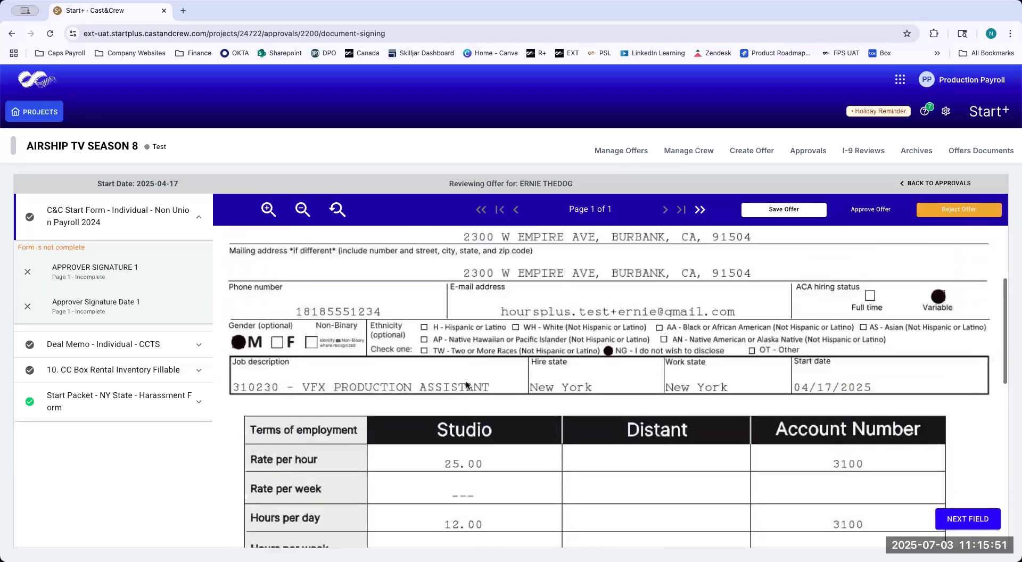
scroll(466, 385, down, 10)
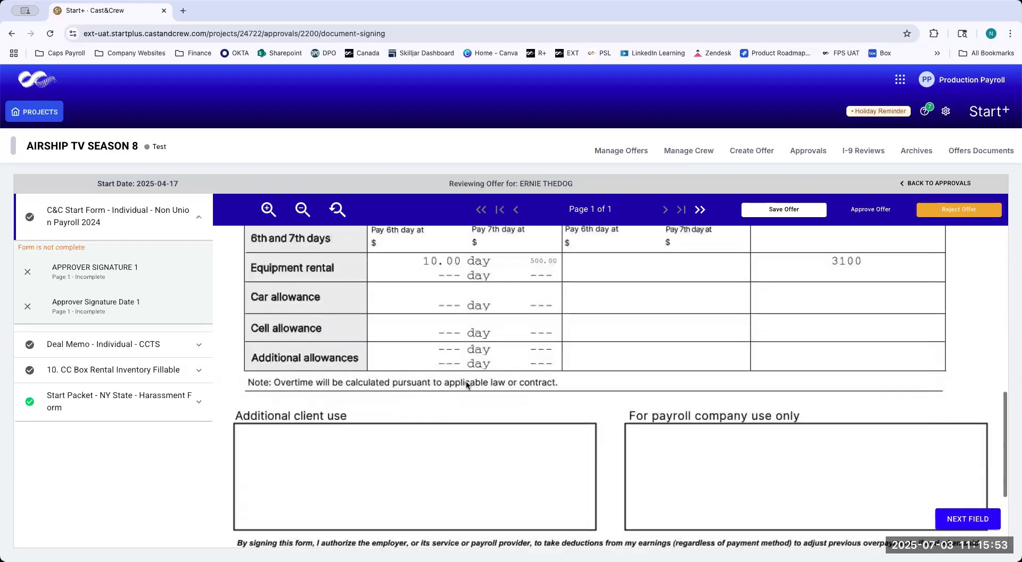
scroll(466, 384, down, 2)
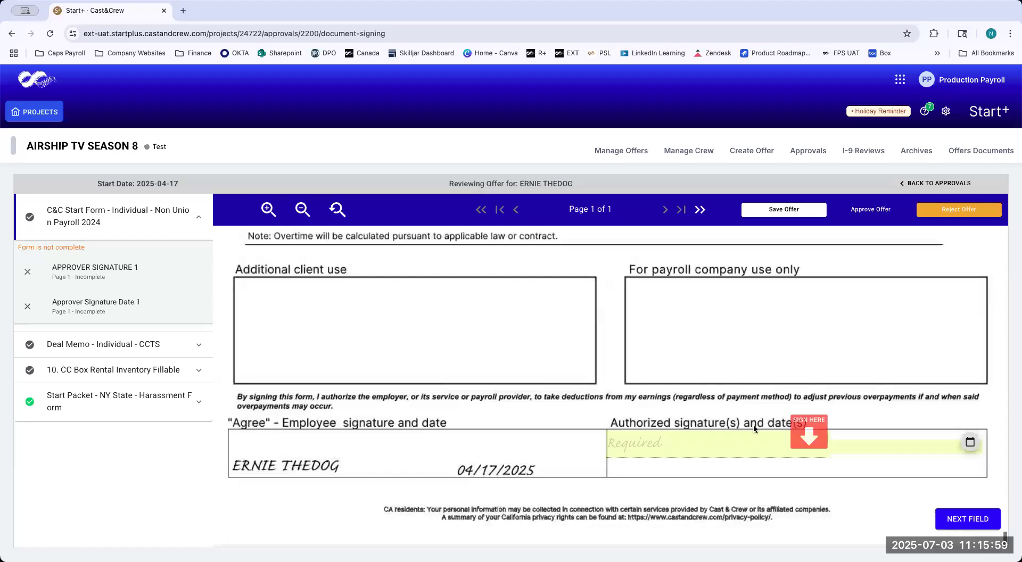
click(814, 435)
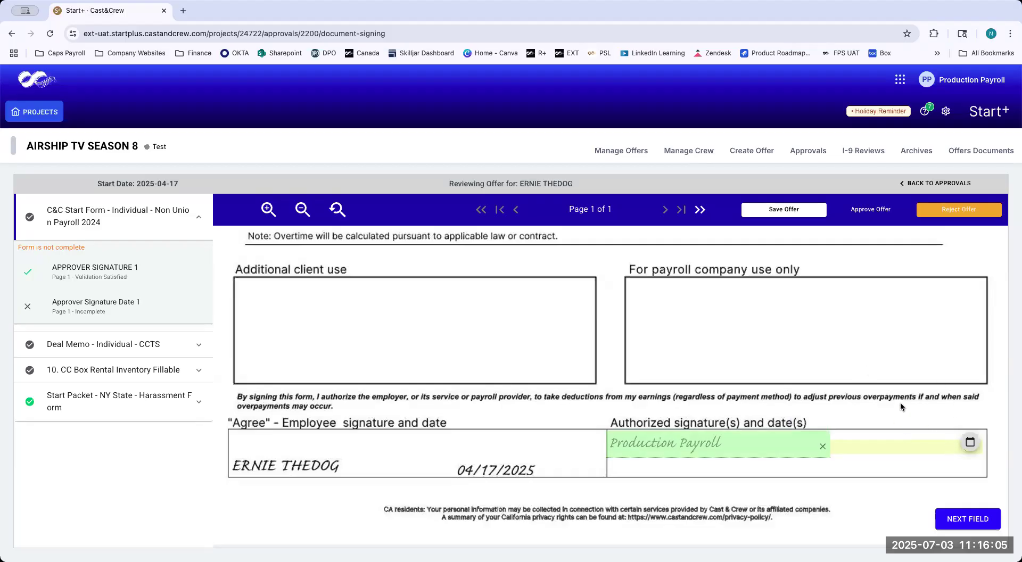
Step: Fill in the Approver Signature Date 1 field of the C&C Start Form with 07/03/2025
click(971, 446)
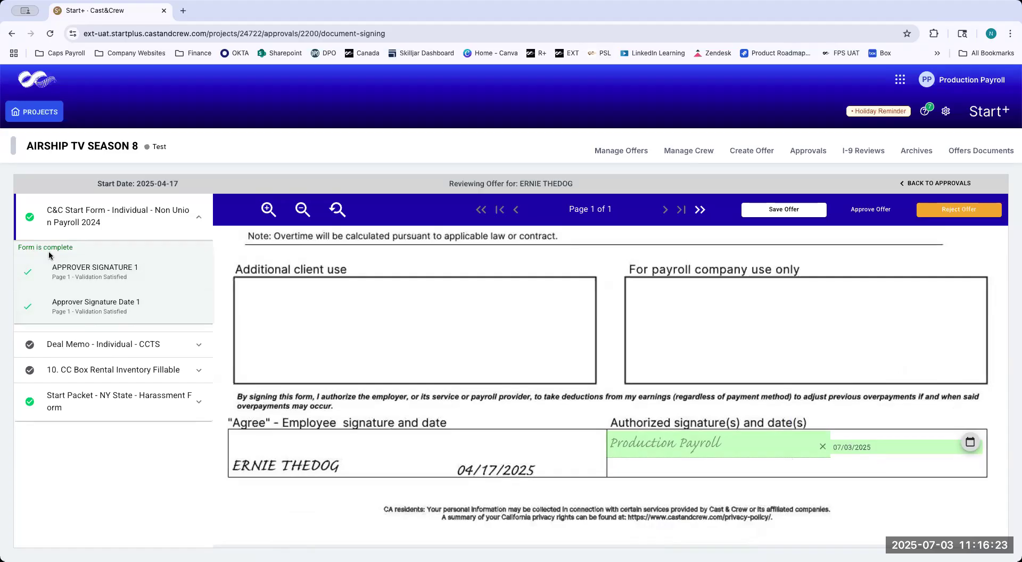
Step: Open the Deal Memo, sign its Accountant field with the saved signature and date it 03/07/25
click(91, 345)
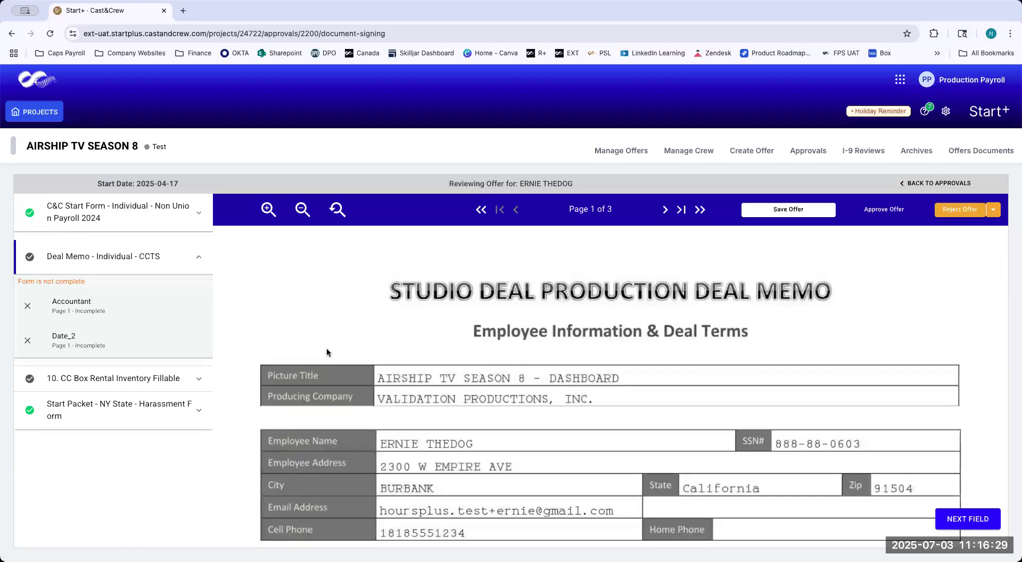
scroll(426, 382, down, 10)
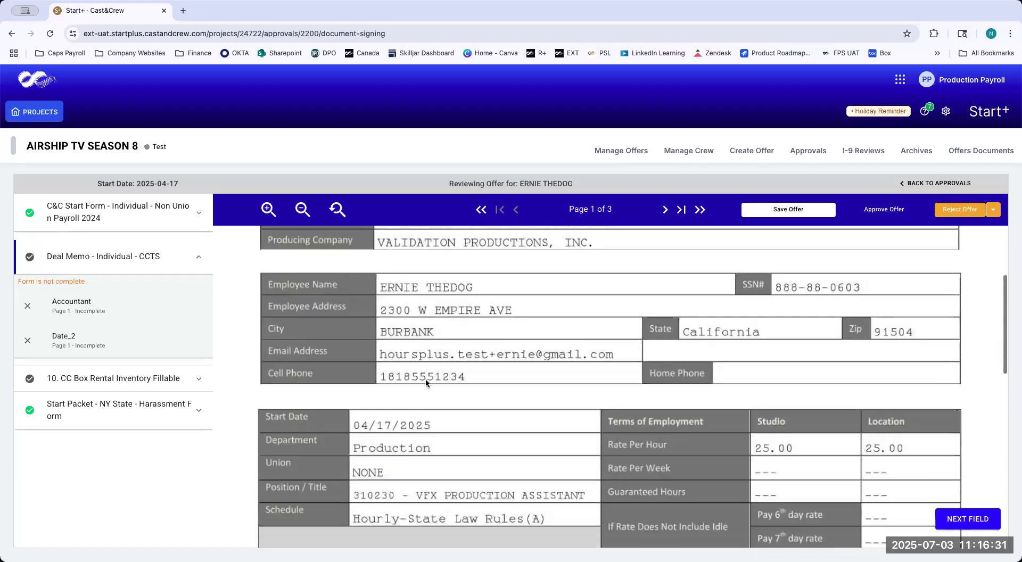
scroll(426, 382, down, 3)
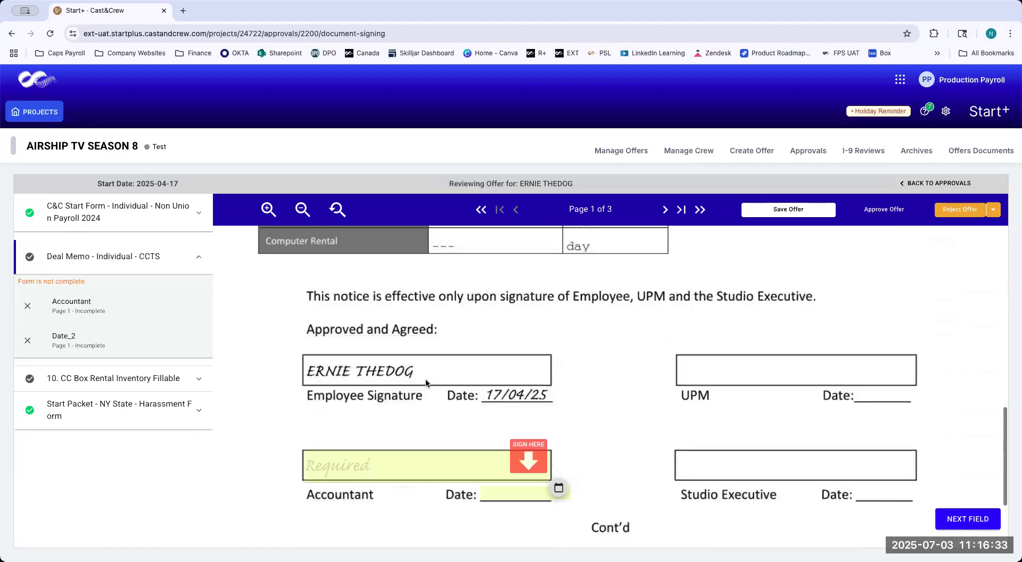
click(535, 439)
click(559, 468)
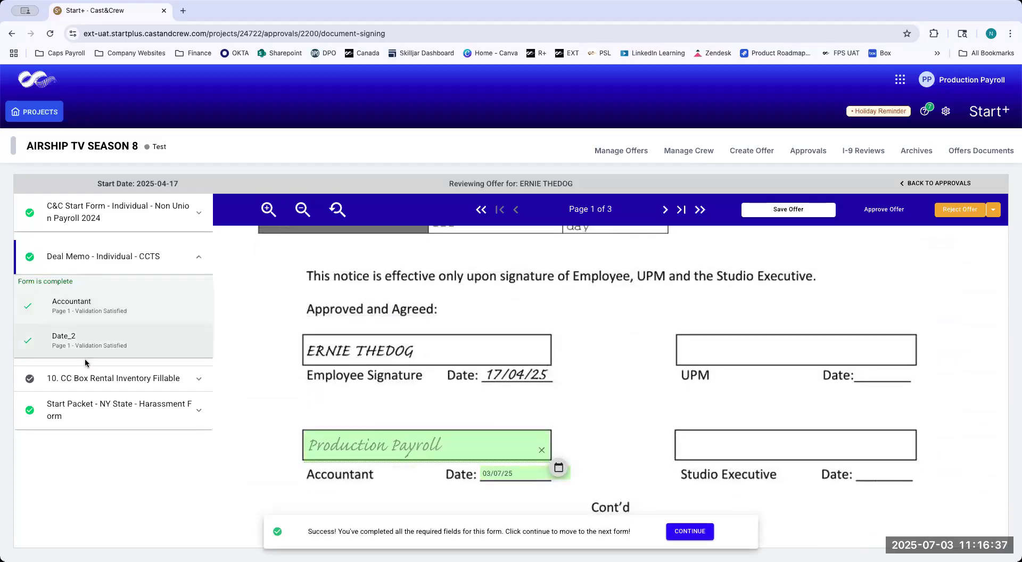
Step: Continue to the CC Box Rental Inventory form, sign its Approval Signature field and date it 07/03/2025
click(685, 530)
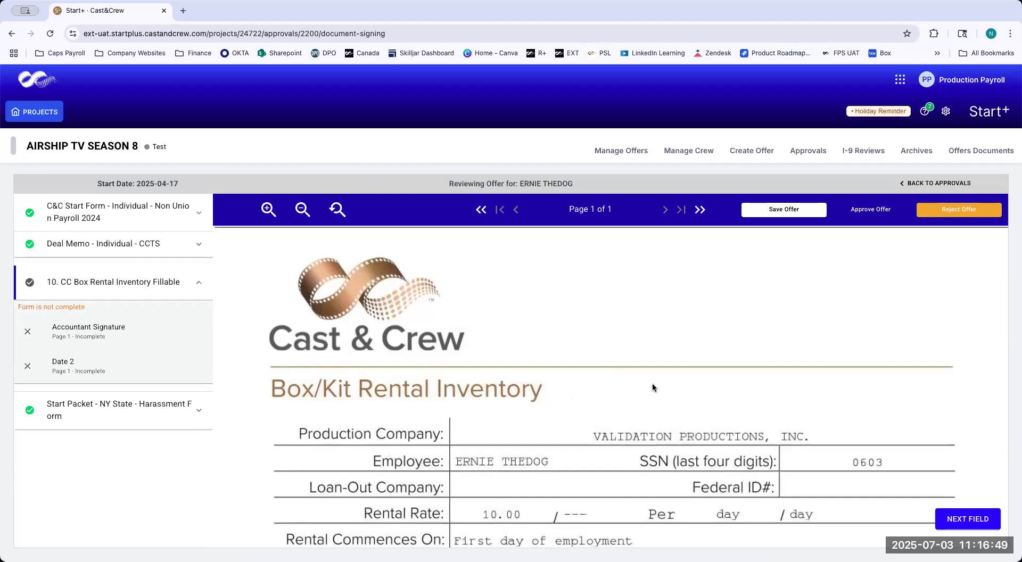
scroll(653, 387, down, 3)
scroll(653, 384, down, 10)
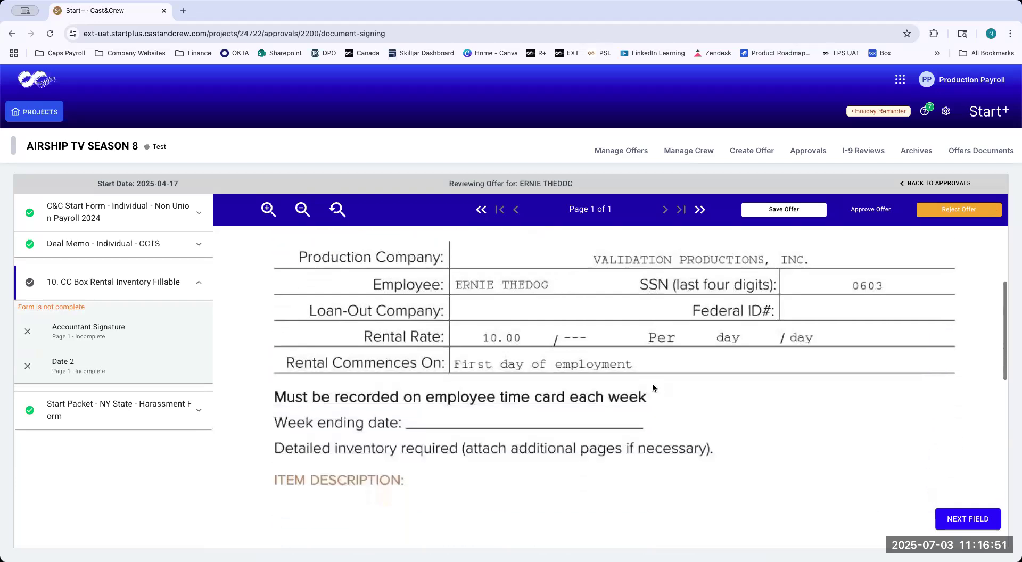
scroll(653, 387, down, 1)
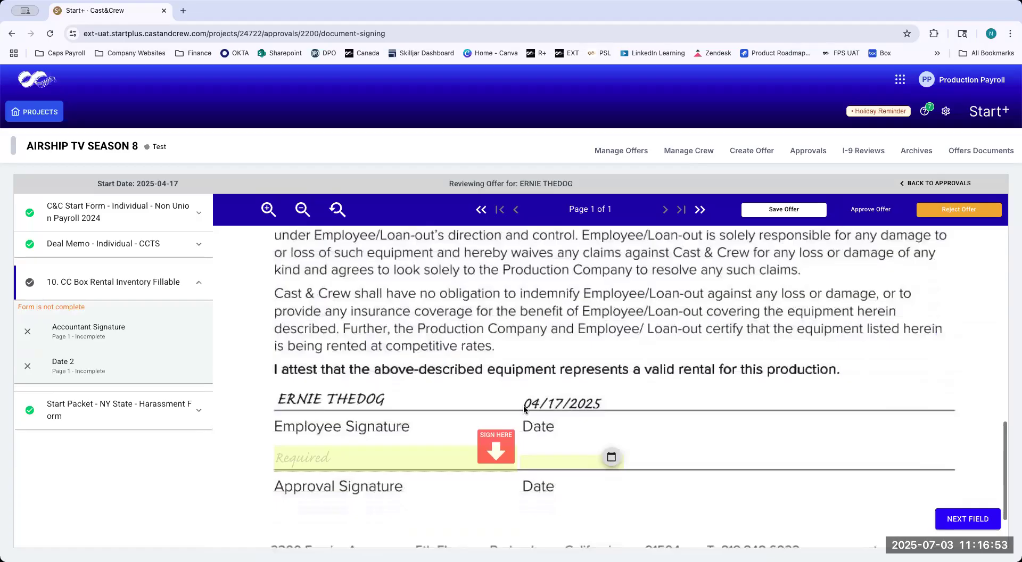
click(494, 442)
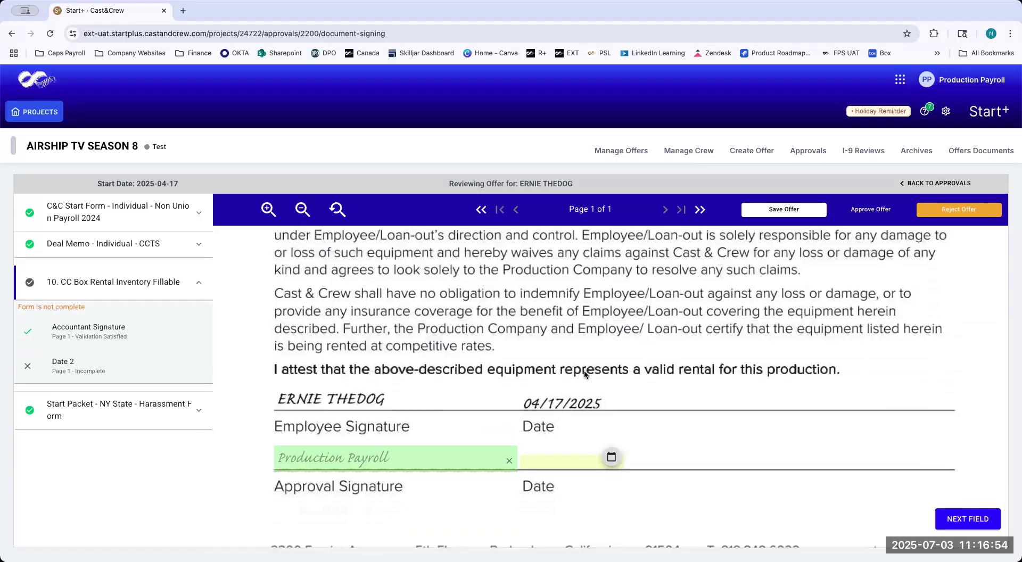
click(612, 456)
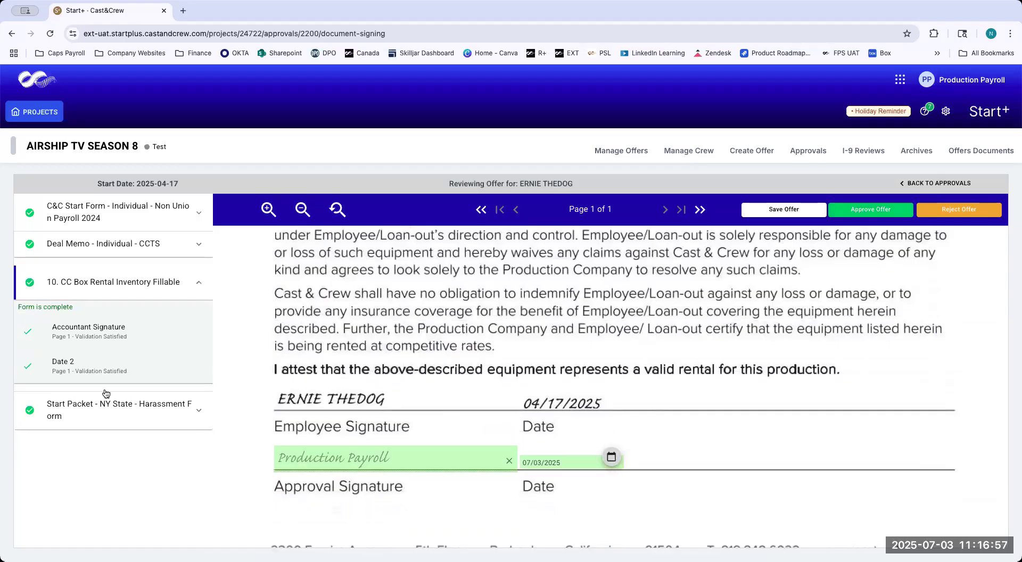
Step: Recheck the completed Deal Memo and C&C Start Form, and approve the offer
click(83, 244)
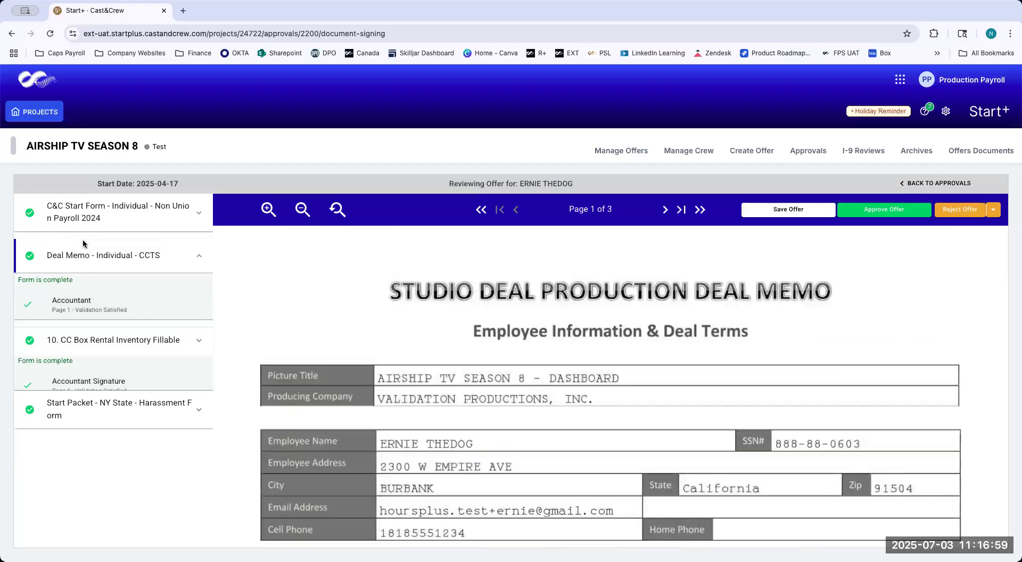
click(88, 213)
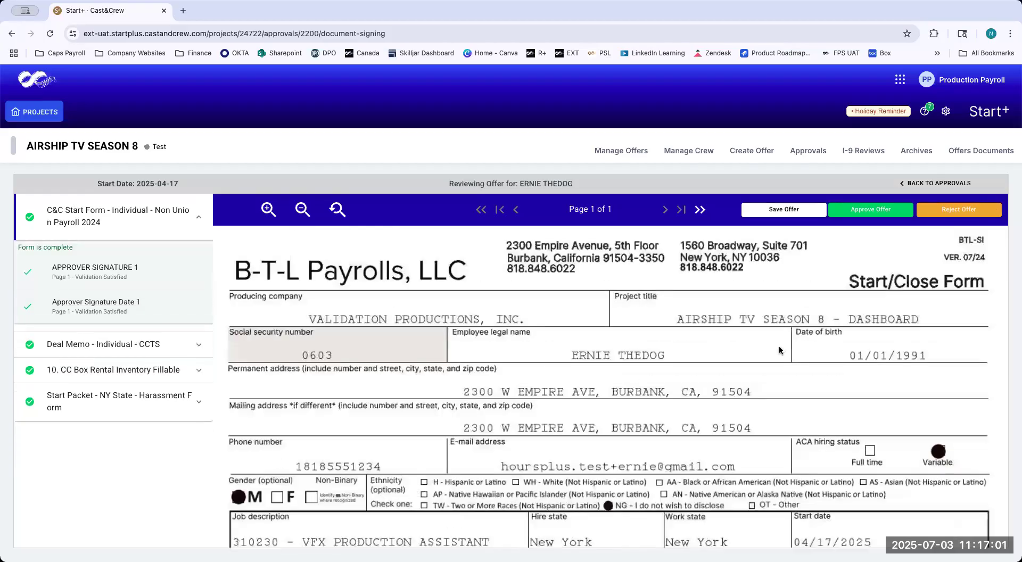
click(884, 211)
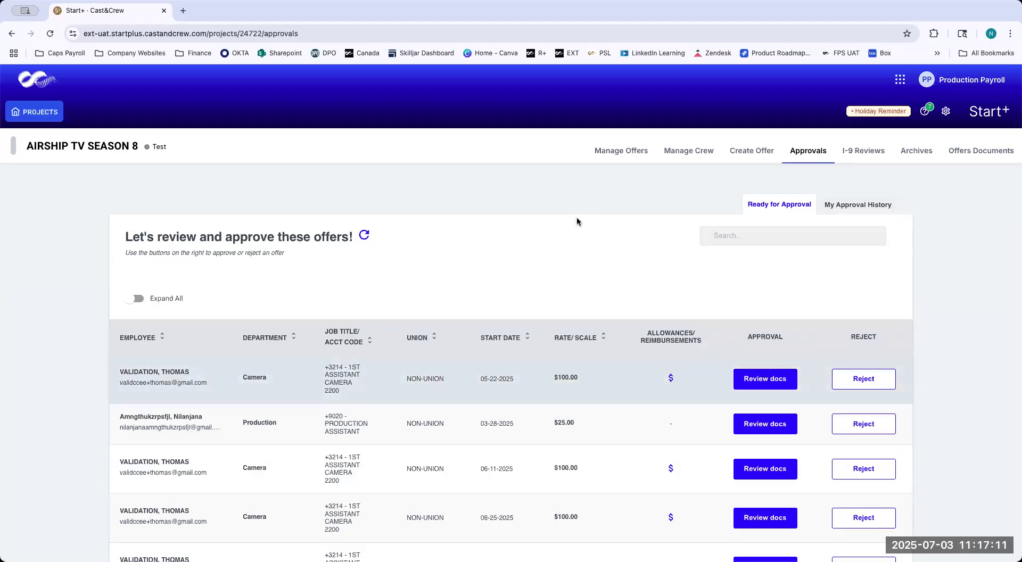
Step: Open I-9 verification for the Camera offer starting 03-03-2025 from the I-9 Reviews, and go to the List A Documents field
click(868, 160)
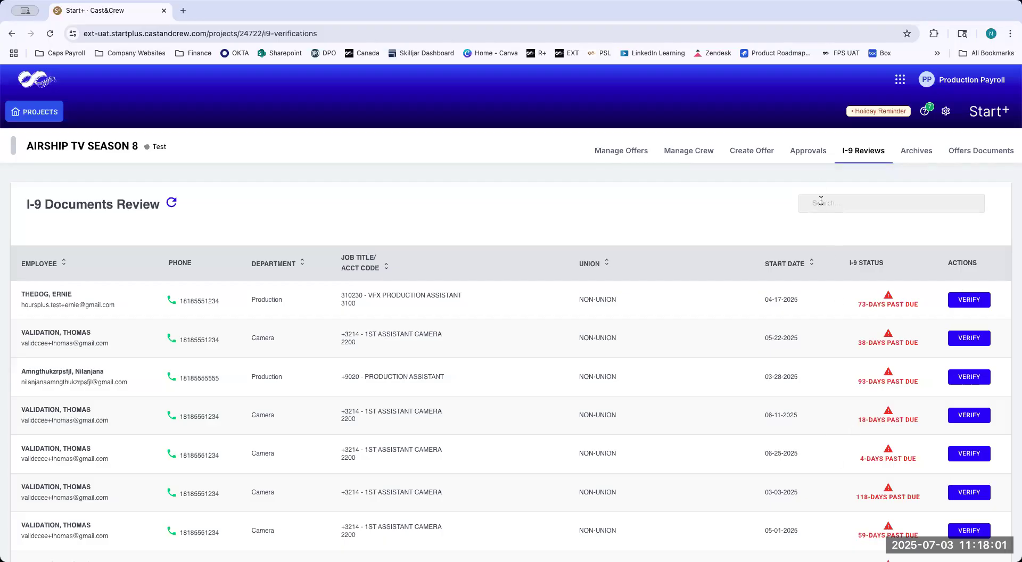
click(980, 492)
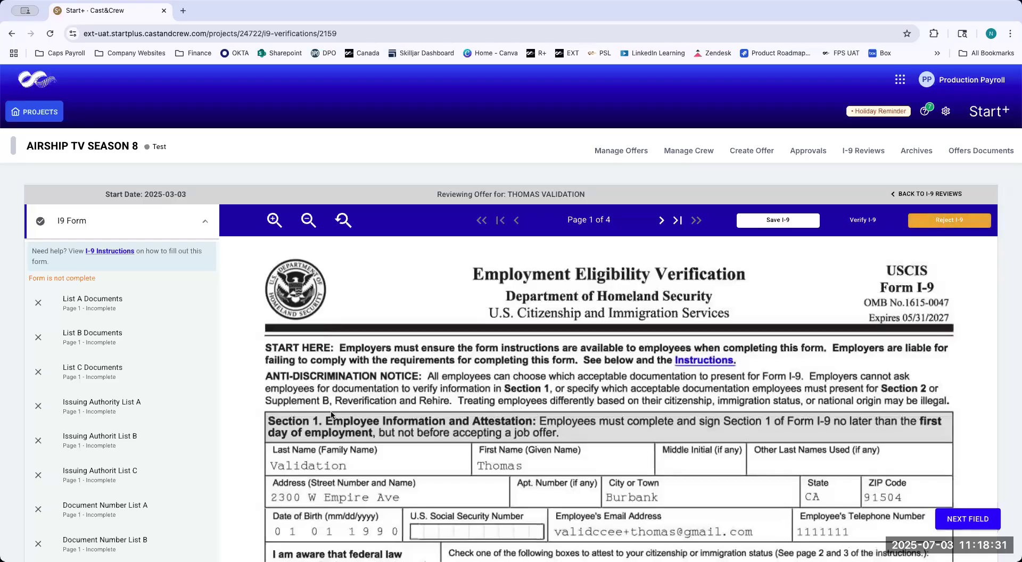
click(141, 307)
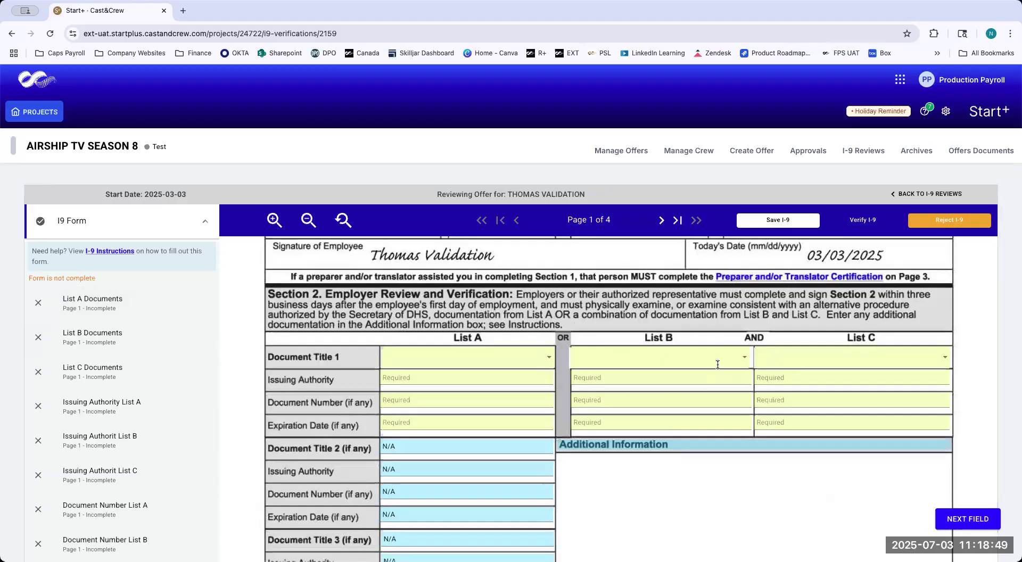
Step: Try the B1 driver's license or ID card option as Document Title 1 of List B, and reset it to None
click(744, 356)
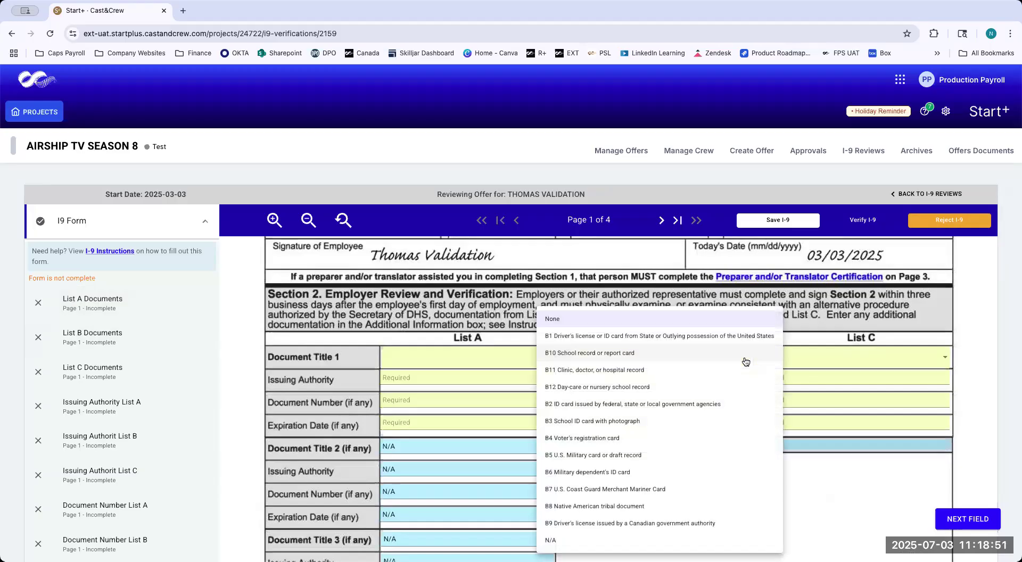
click(722, 336)
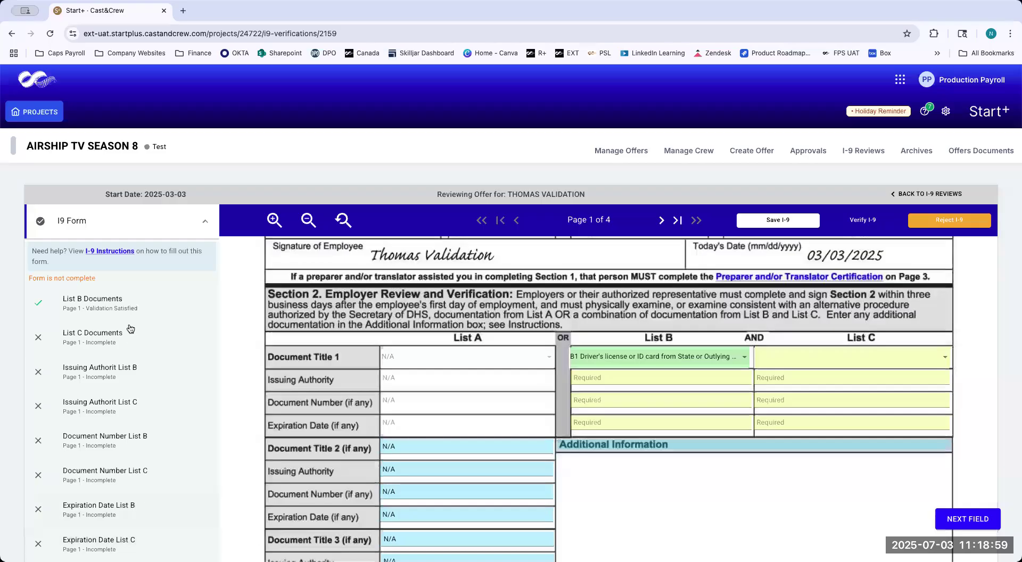
click(654, 356)
click(586, 323)
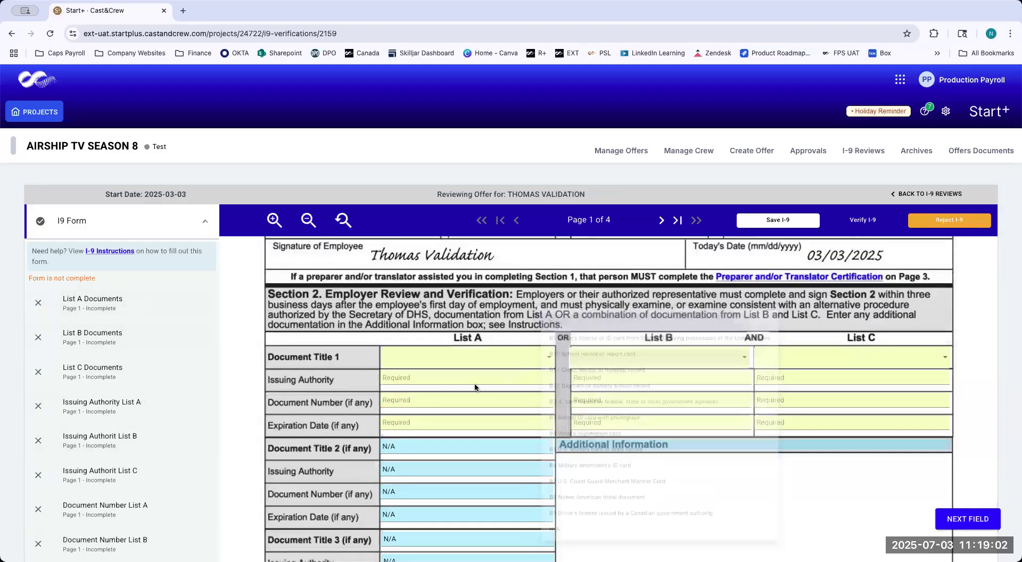
Step: Set List A Document Title 1 to A1 US Passport or US Passport Card, with Department of State as issuing authority
click(467, 356)
click(421, 398)
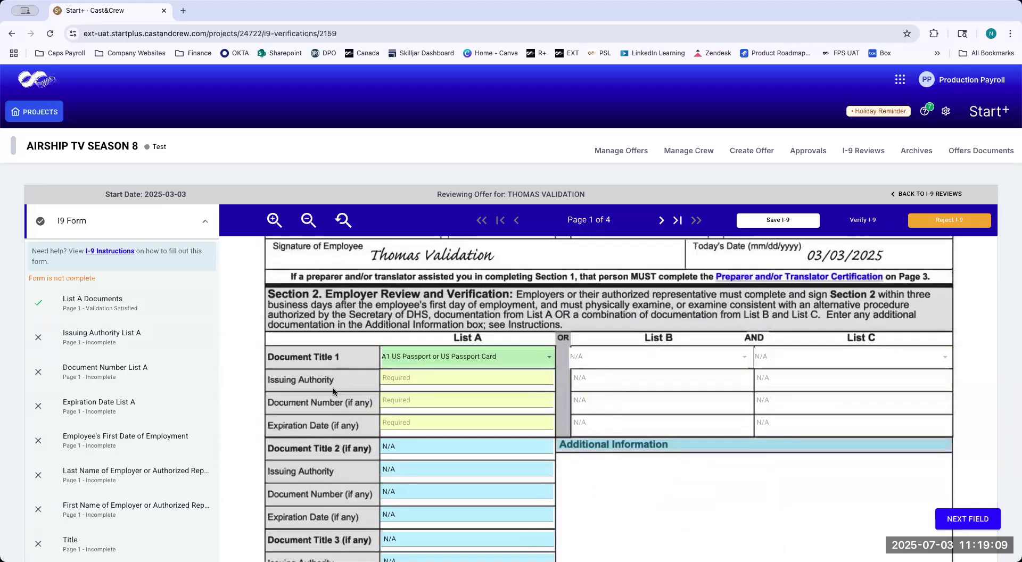
scroll(333, 388, down, 1)
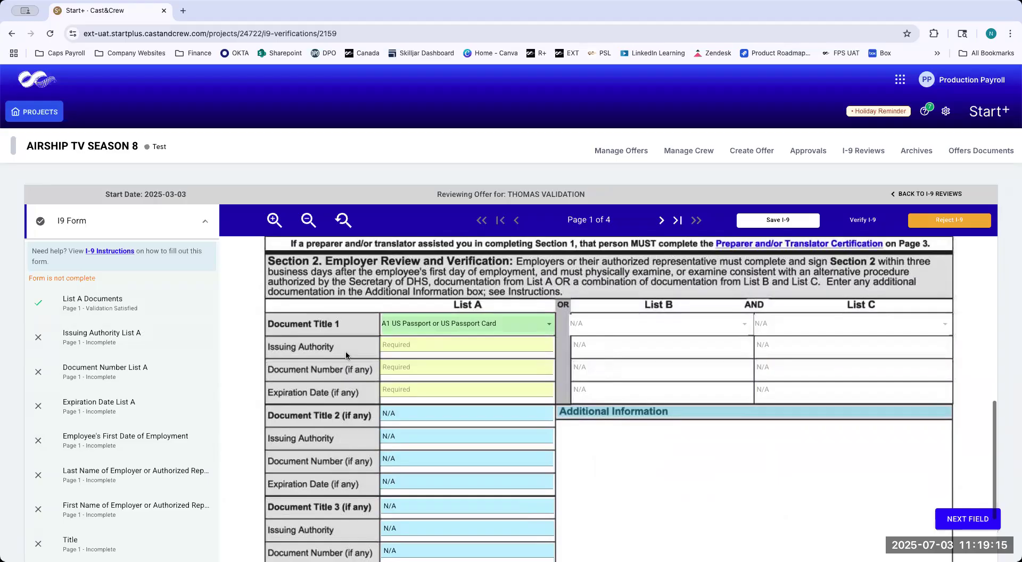
click(397, 344)
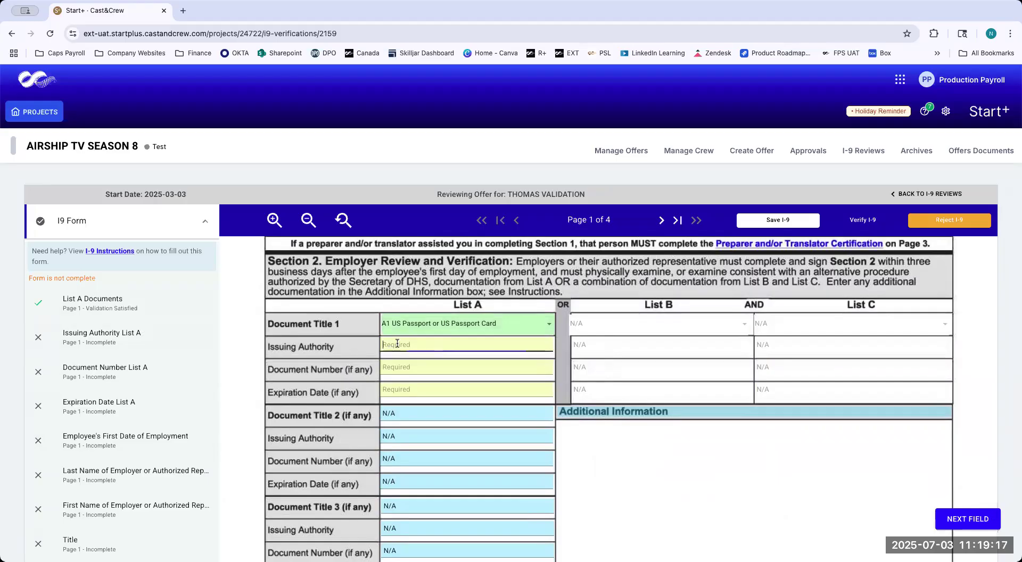
text(Department of )
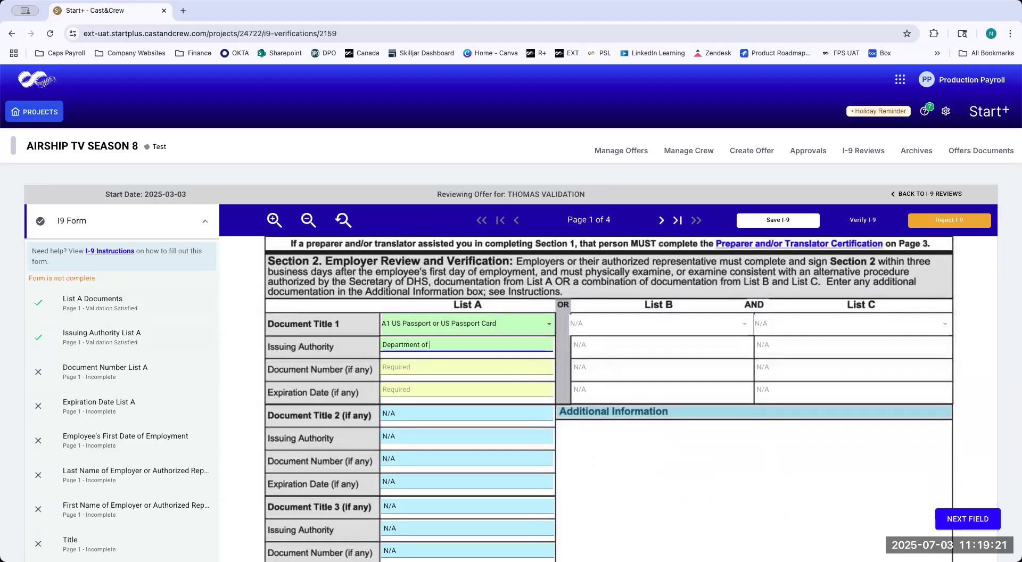
text(State)
key(Tab)
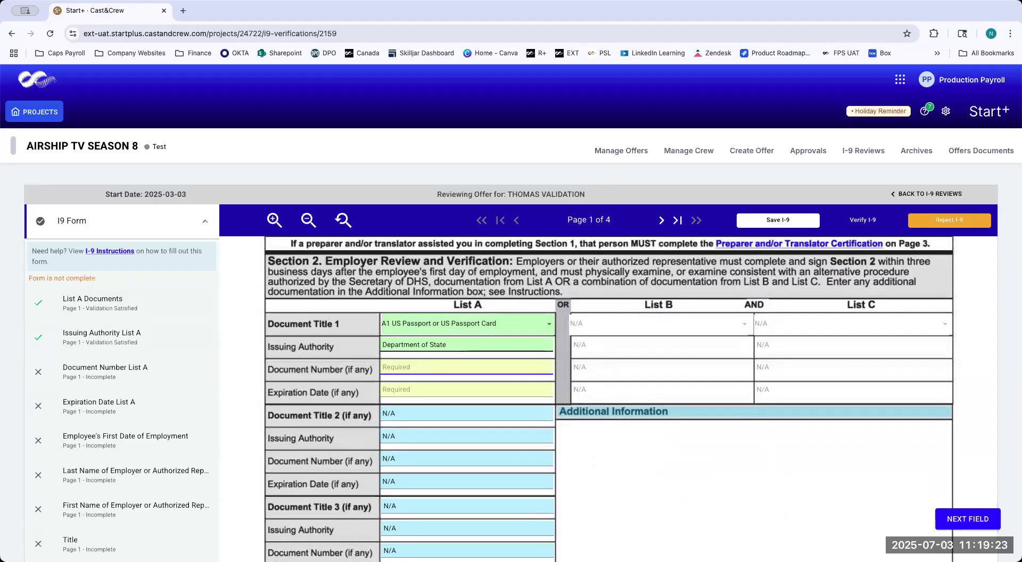
Step: Enter the passport's document number in List A and set its expiration date to 01/01/2030
text(111111111)
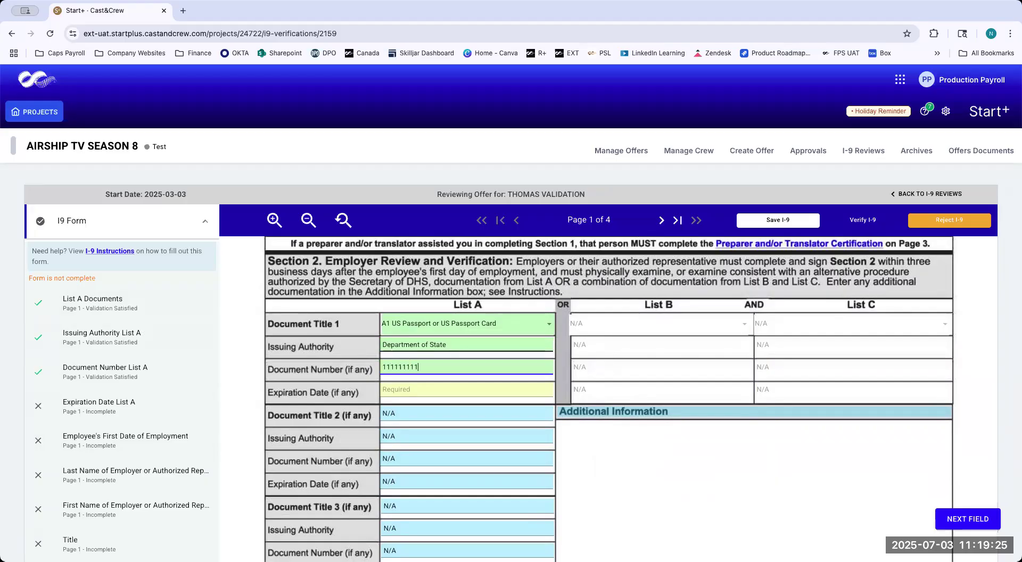
text(1111)
key(Tab)
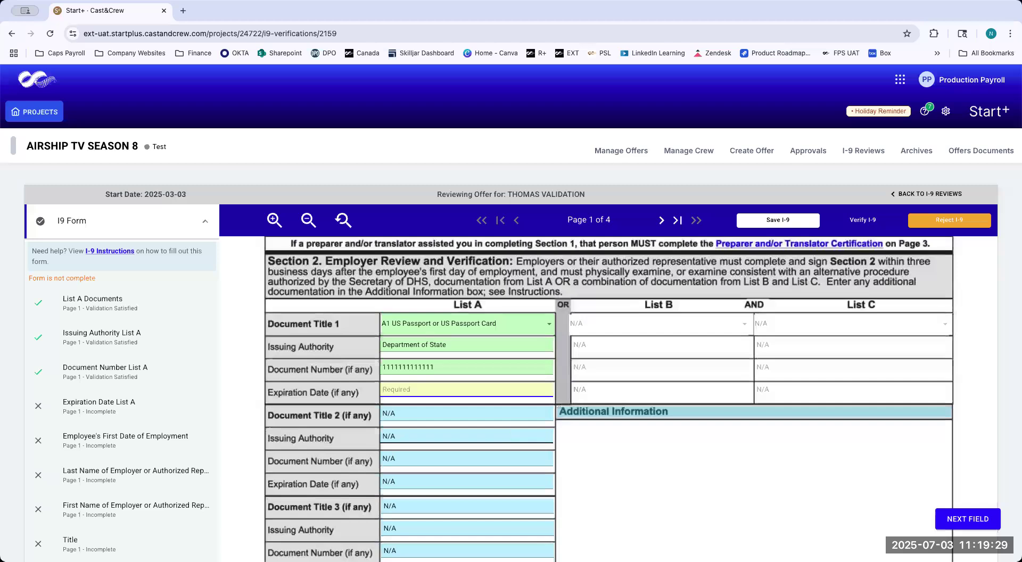
text(01/01/2030)
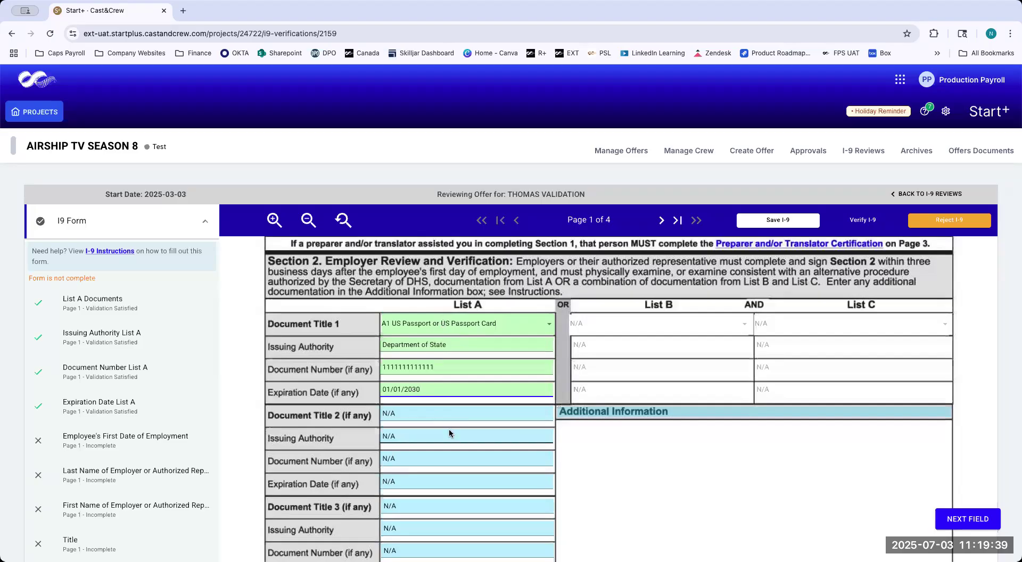
Step: Set the First Day of Employment in the I-9 certification section to 07/03/2025
scroll(356, 424, down, 4)
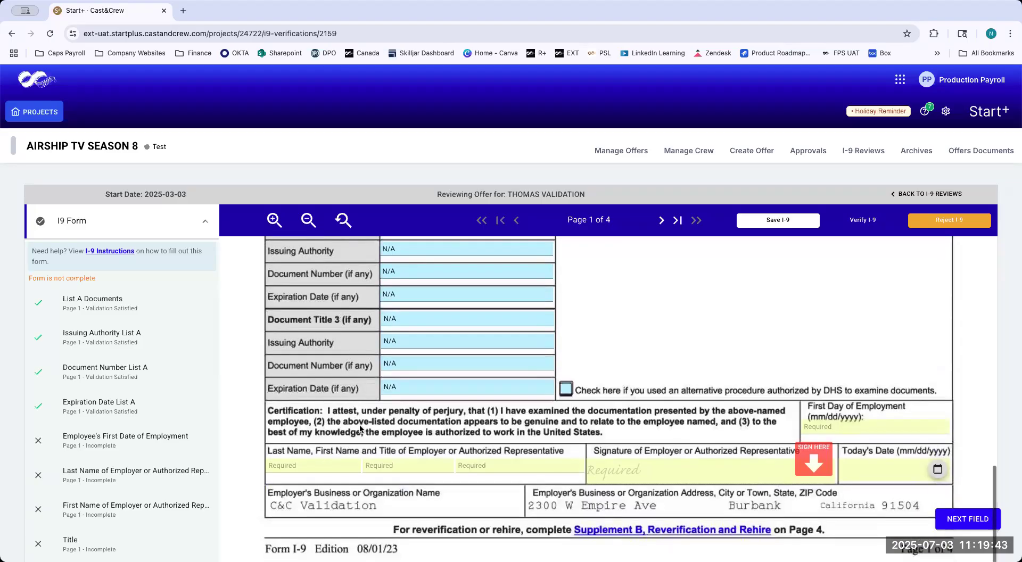
click(822, 426)
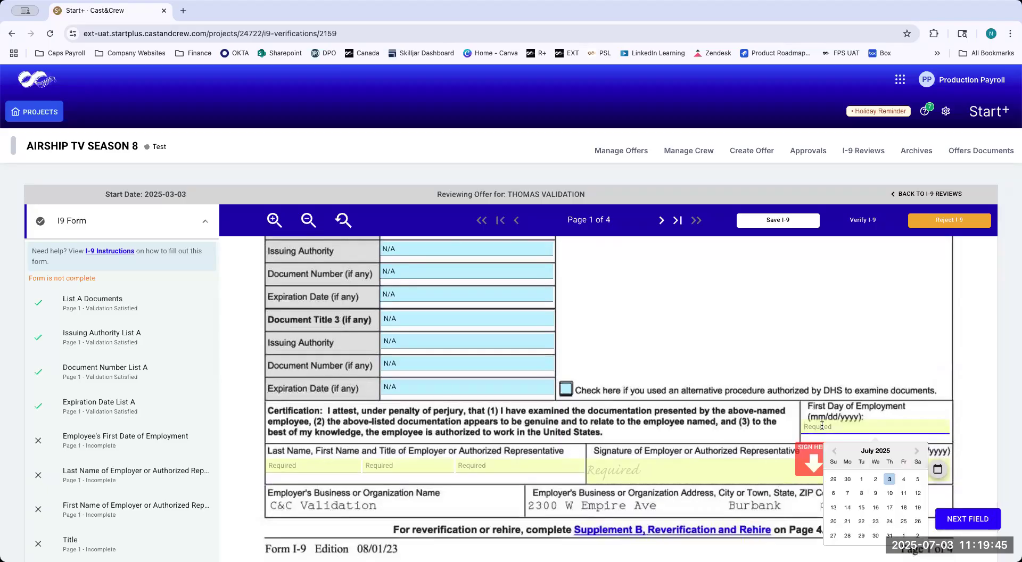
click(890, 480)
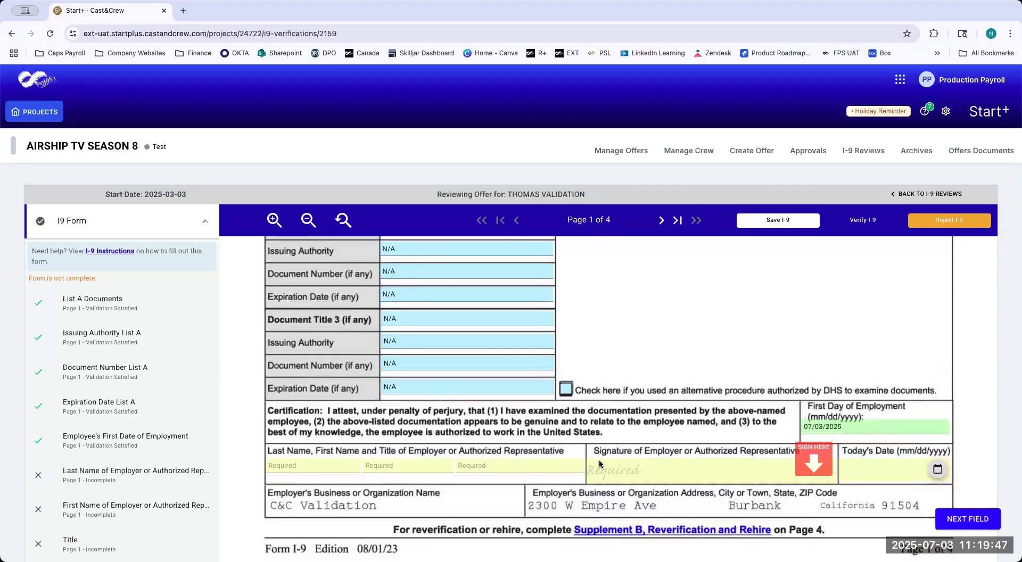
Step: Enter the authorized representative's last and first name in the certification, with Payroll Accountant as the title
click(311, 466)
click(292, 469)
text(Payroll)
key(Tab)
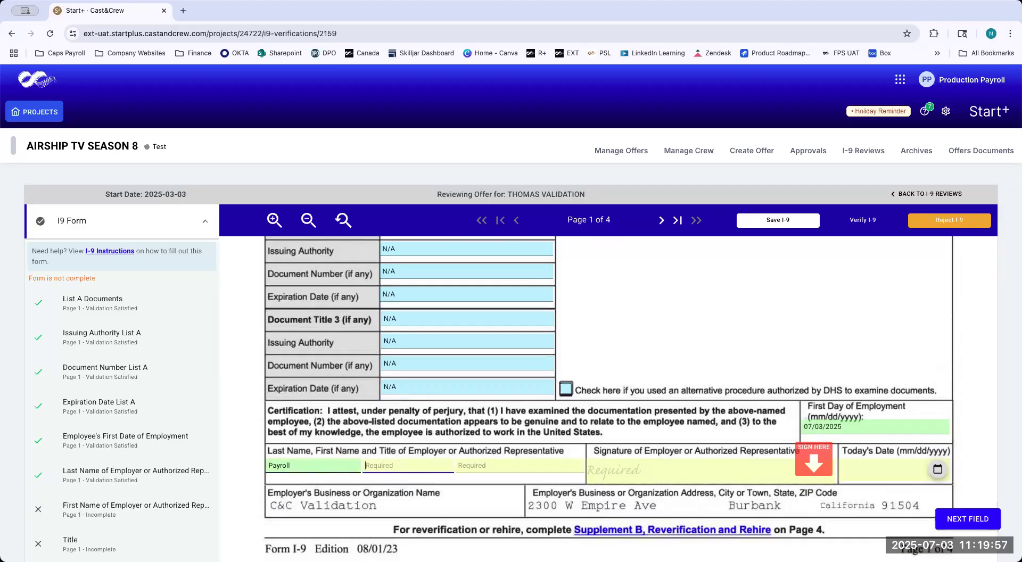
text(Production)
key(Tab)
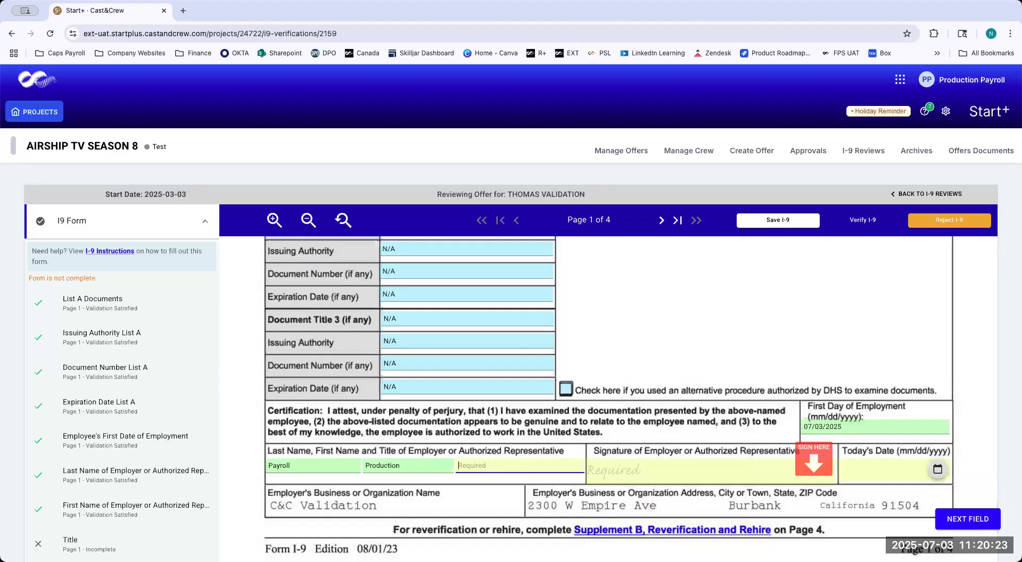
text(Payroll c)
key(BackSpace)
text(Accountant)
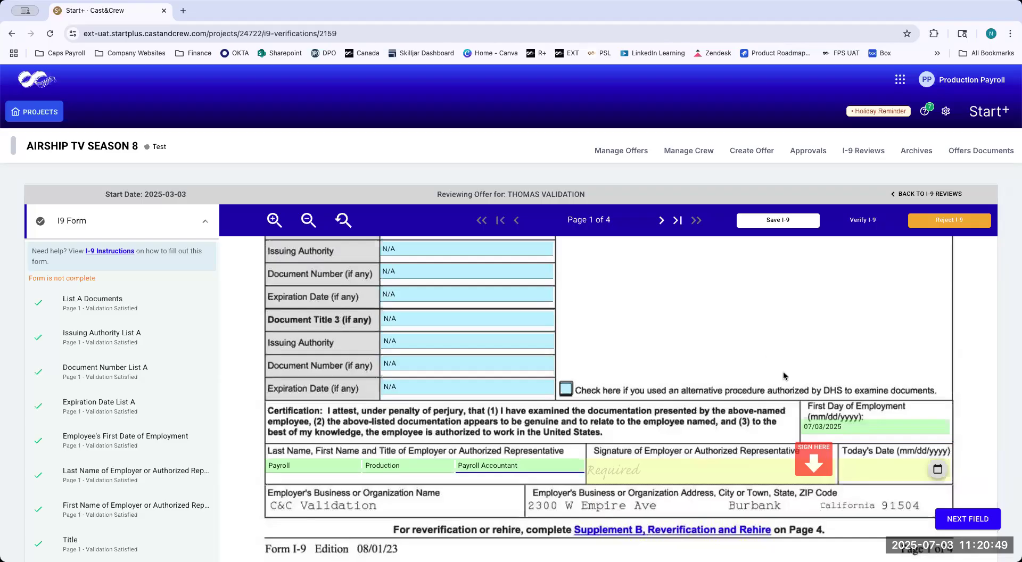
Step: Sign the I-9 certification as the authorized representative with the full legal name and agree to the electronic signature terms
click(808, 466)
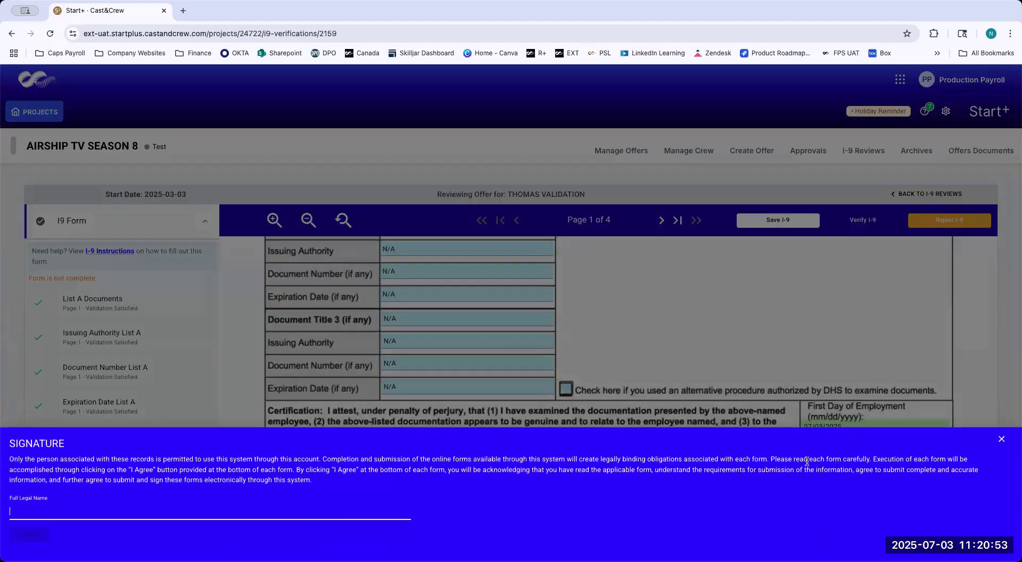
text(Payro)
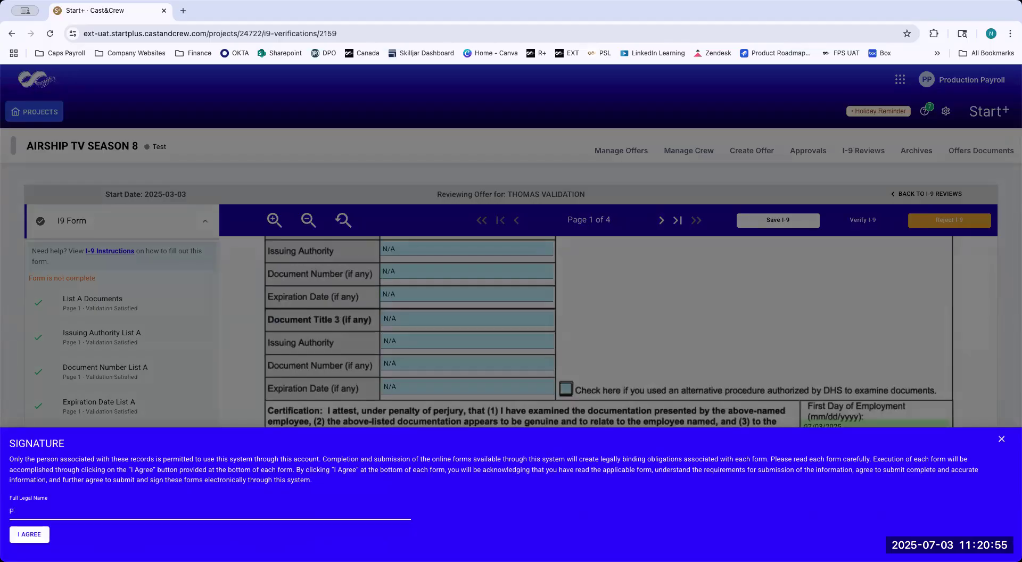
key(BackSpace)
key(BackSpace)
key(BackSpace)
key(BackSpace)
text(roduction Payroll)
click(46, 535)
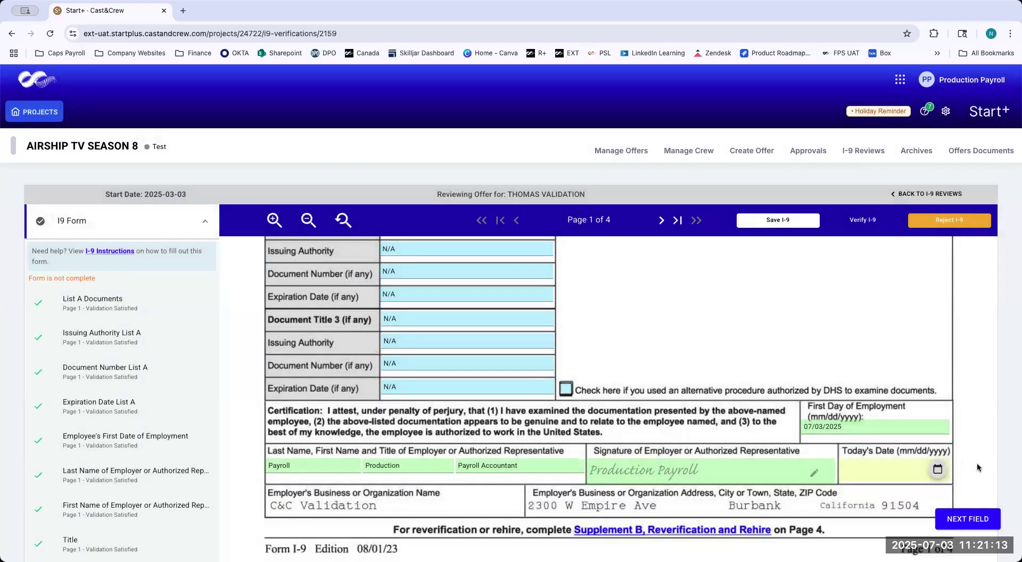
Step: Set Today's Date in the certification to 07/03/2025 and verify the completed I-9
click(941, 469)
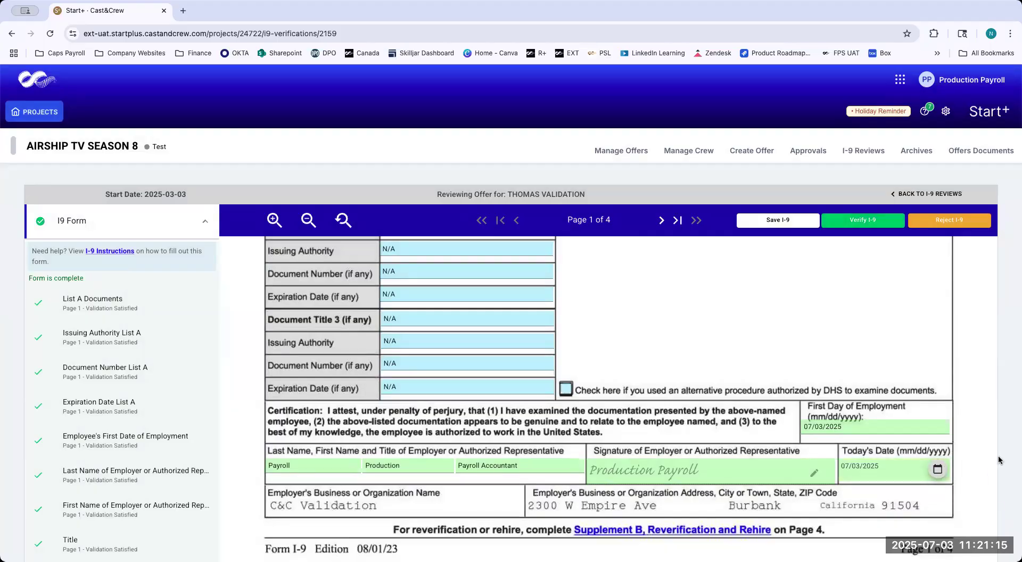
scroll(748, 372, up, 1)
scroll(748, 372, up, 3)
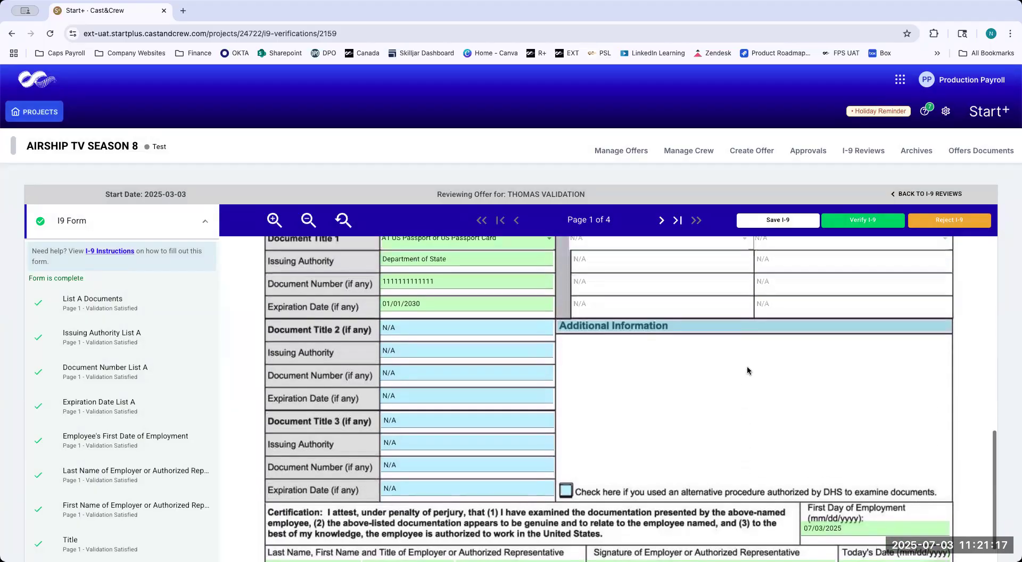
click(860, 221)
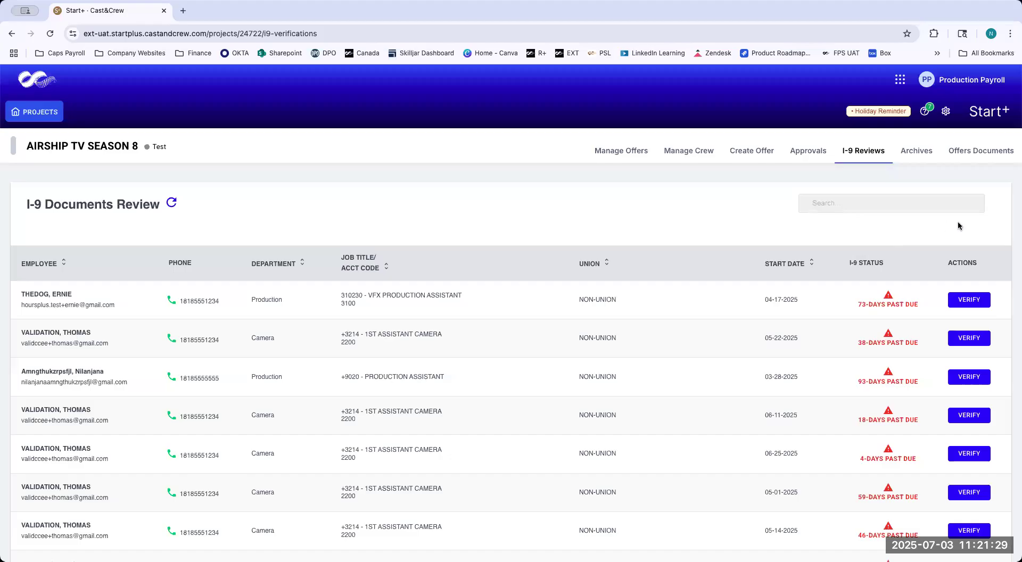
Step: In the project's Offers Documents, download the PDF packet for the second listed offer, a +9020 Production Assistant starting 01-07-2025
click(974, 153)
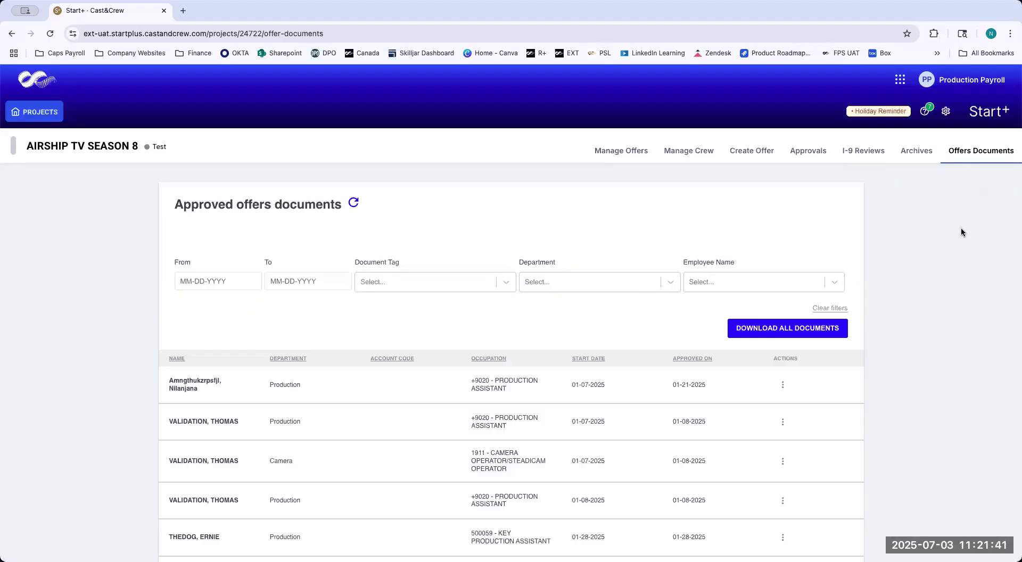
click(783, 423)
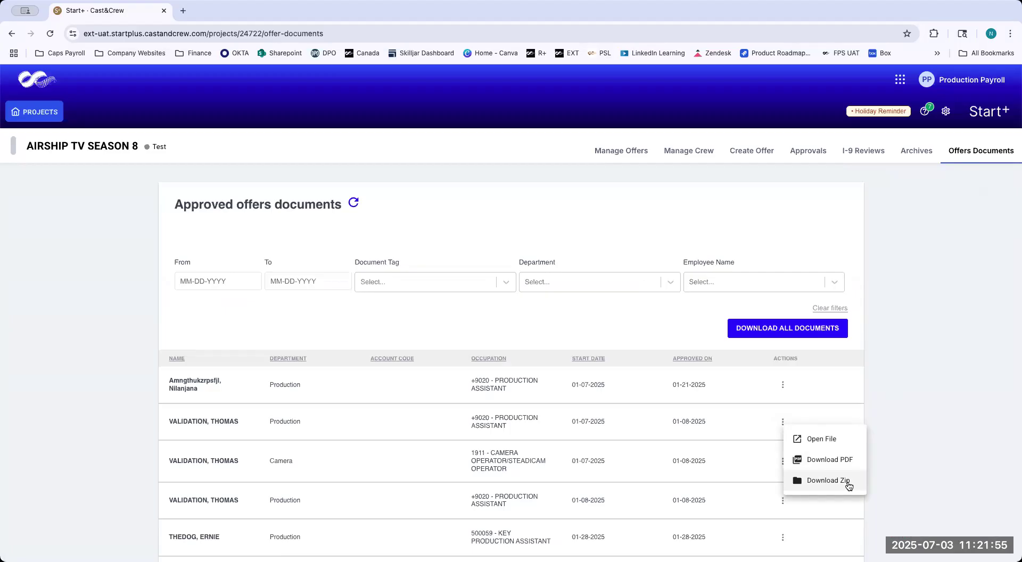
click(838, 465)
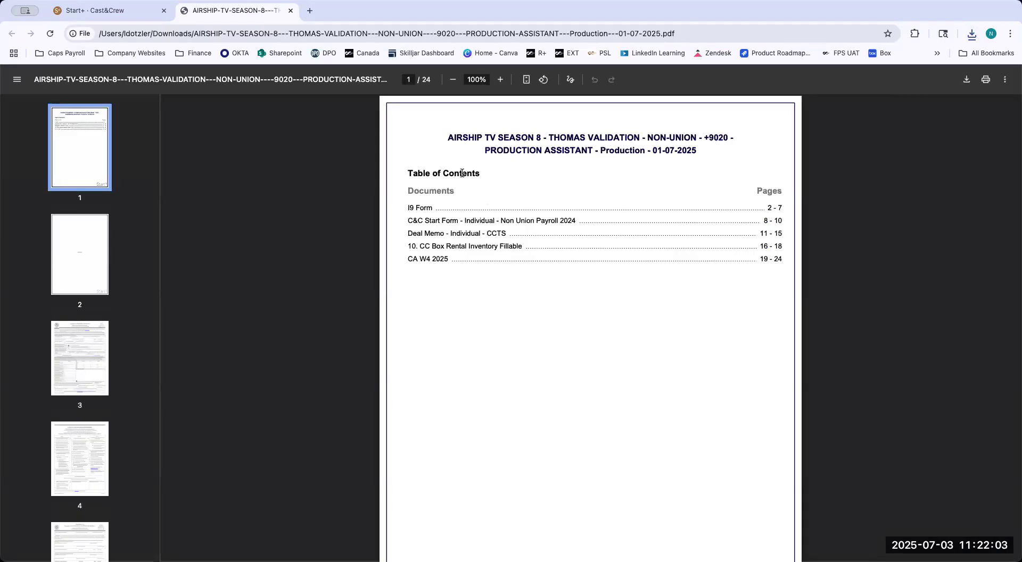
Step: Examine the downloaded packet's I-9, document histories, start form and deal memo, and return to the approved offers list
scroll(520, 423, down, 20)
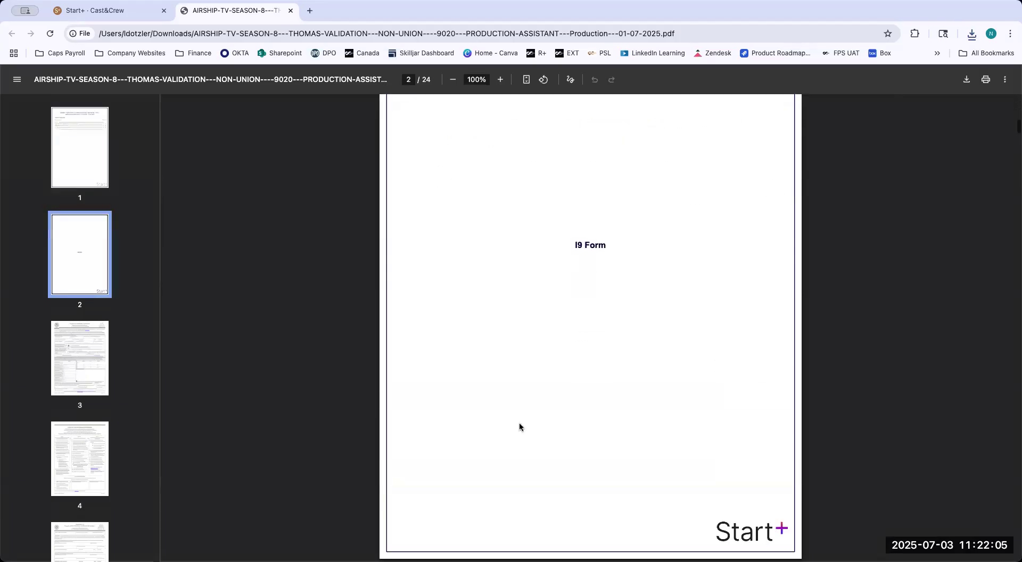
scroll(520, 426, down, 2)
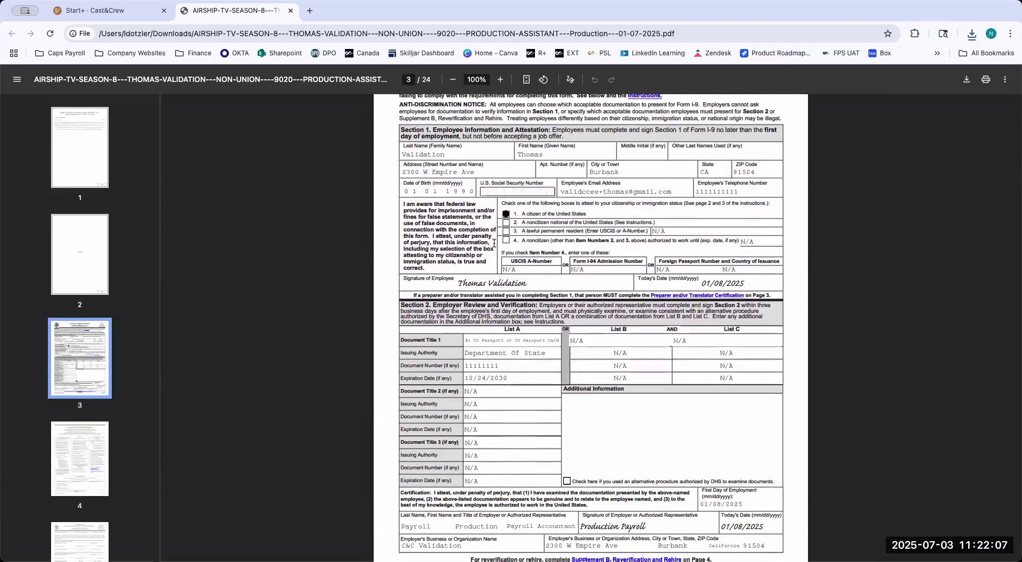
scroll(580, 416, down, 5)
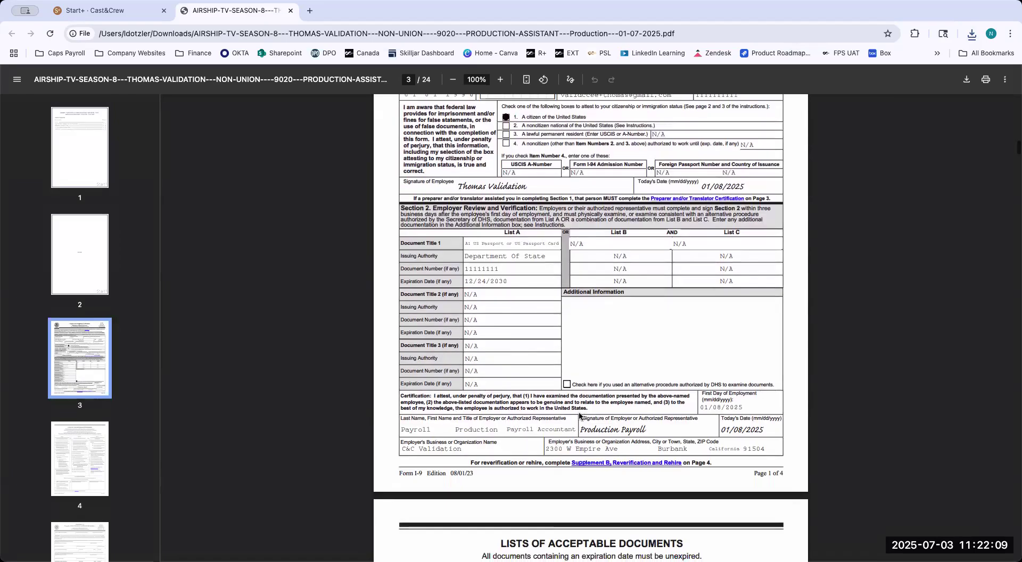
scroll(579, 417, down, 20)
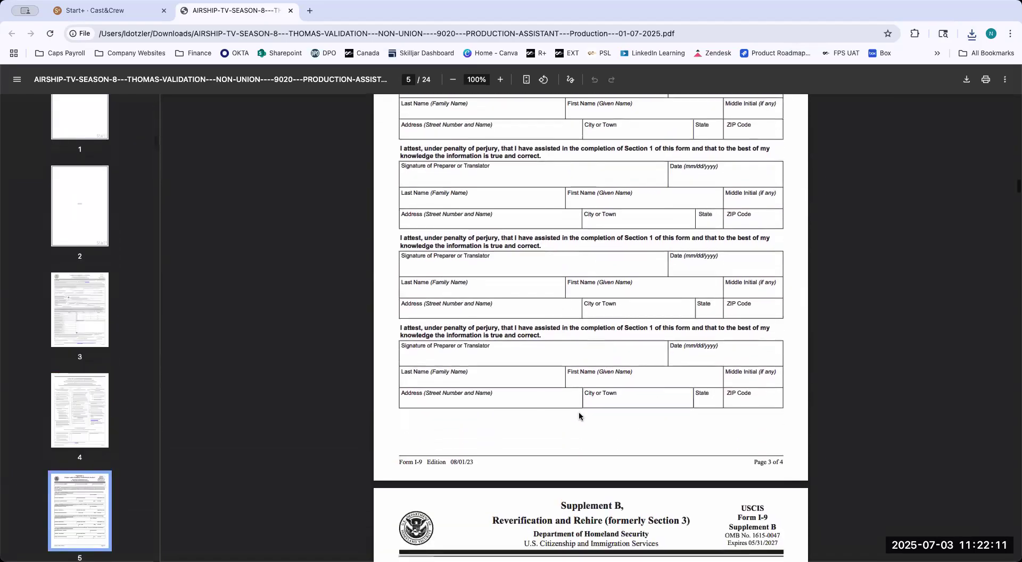
scroll(579, 416, down, 15)
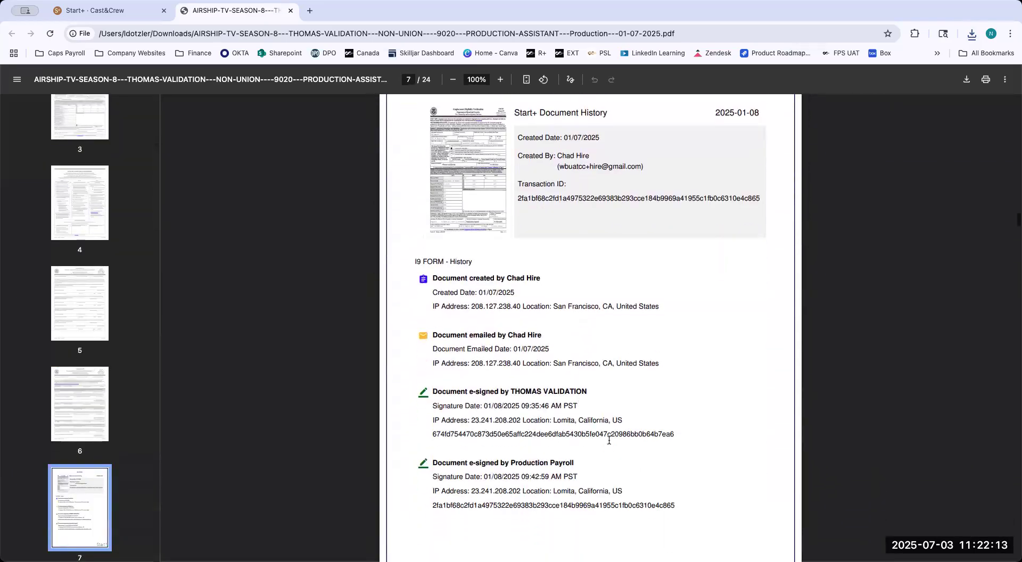
drag(607, 499, 458, 330)
click(459, 289)
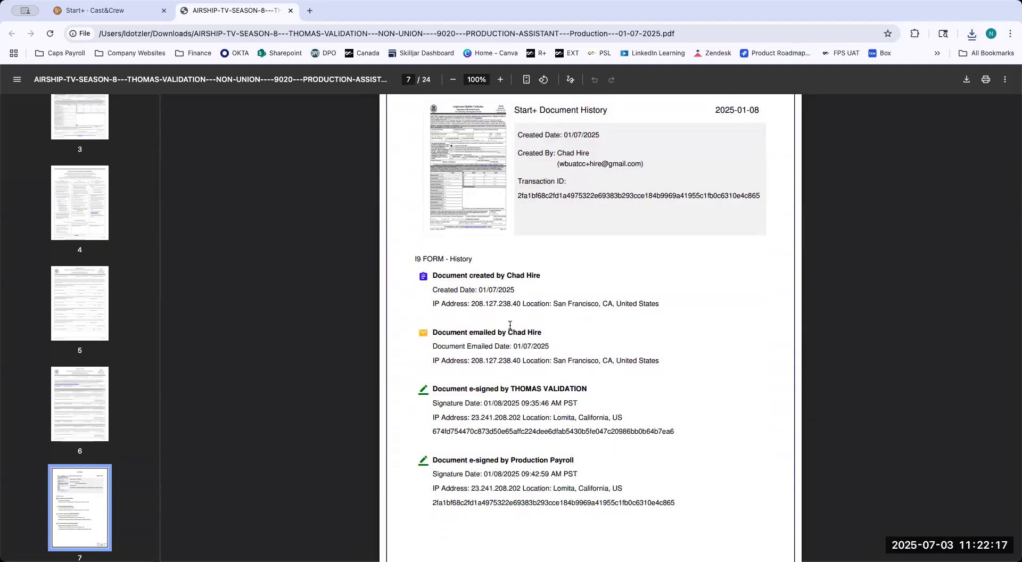
scroll(522, 455, down, 15)
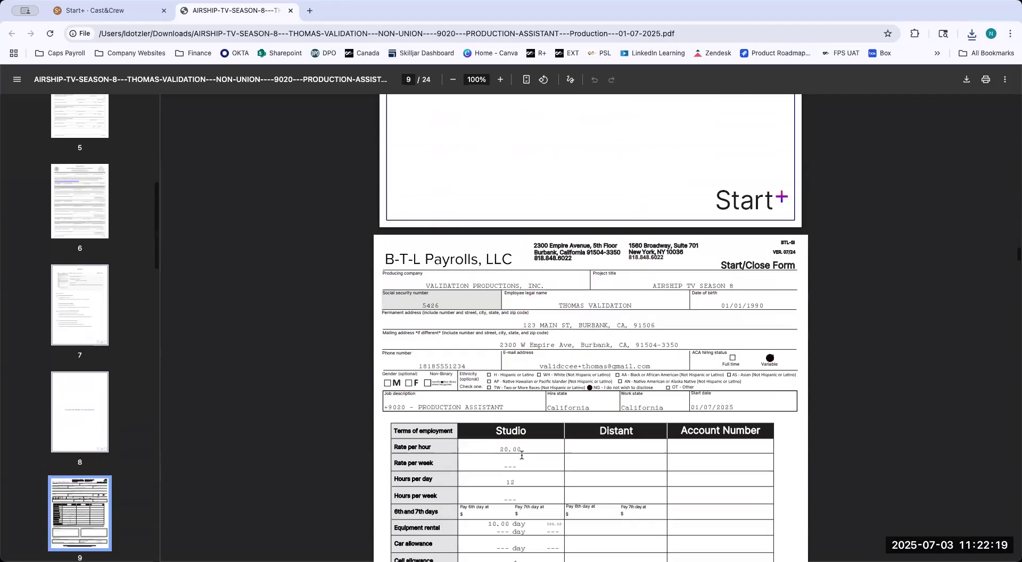
scroll(522, 455, down, 15)
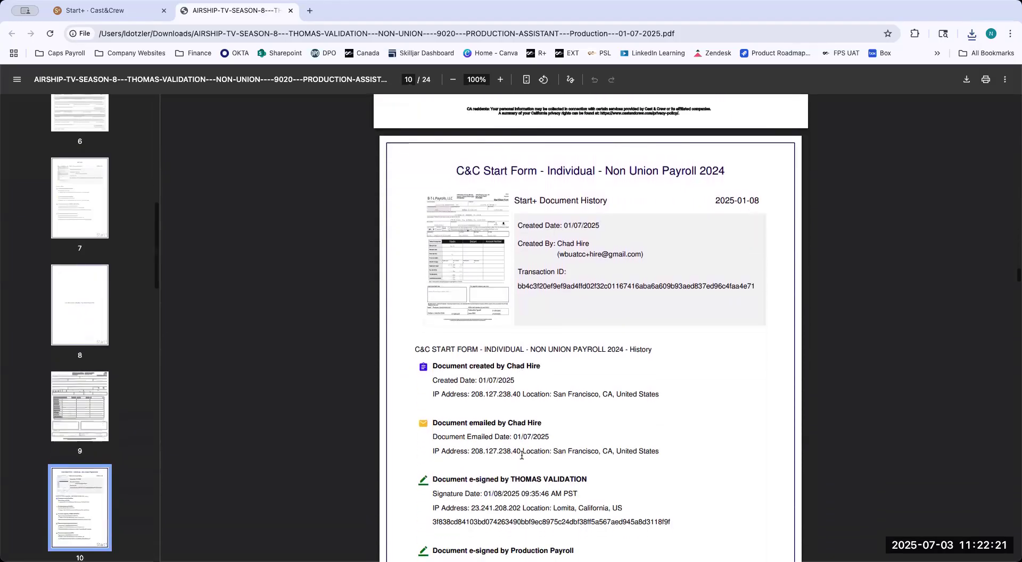
scroll(522, 455, down, 15)
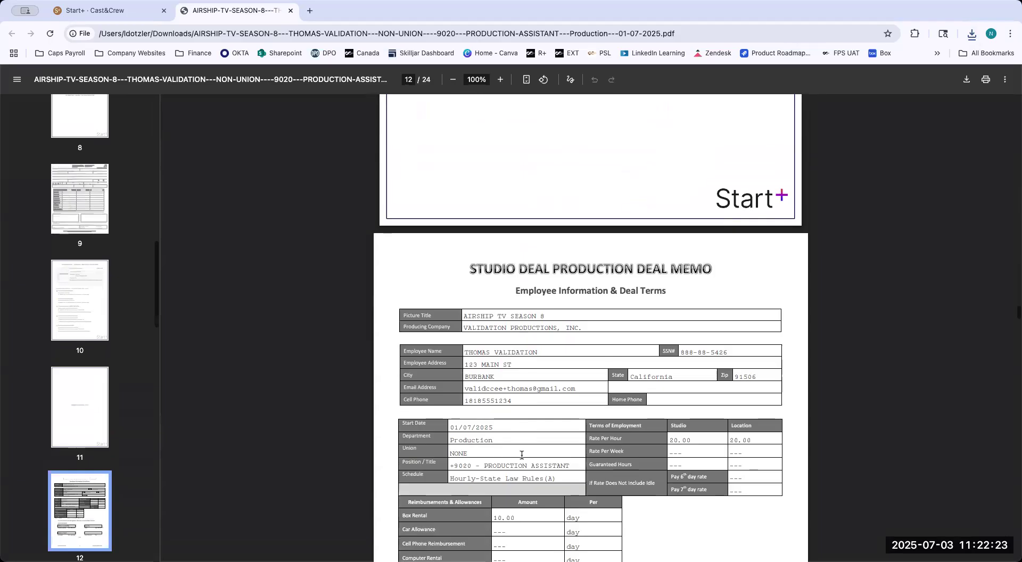
click(290, 11)
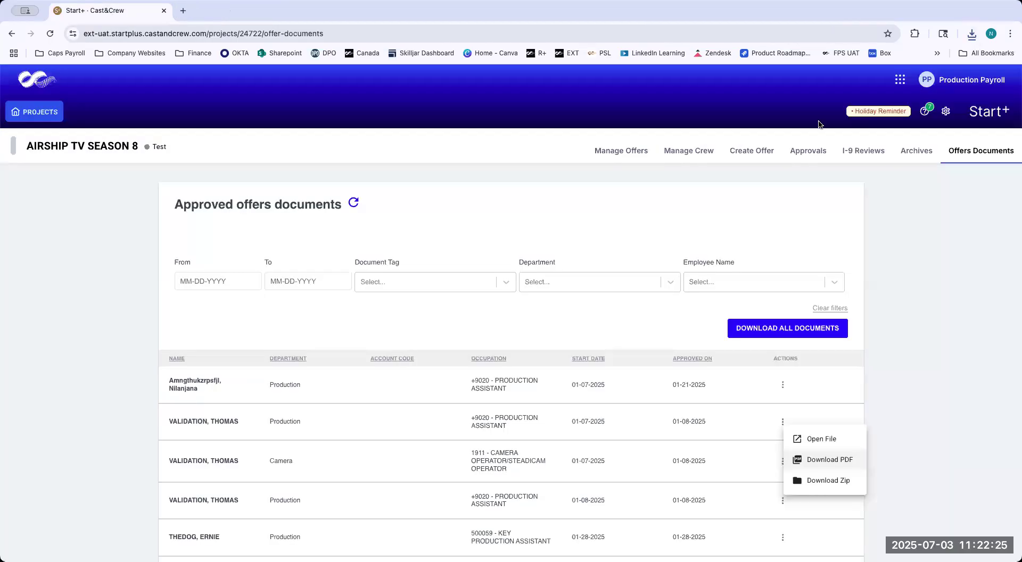
click(950, 343)
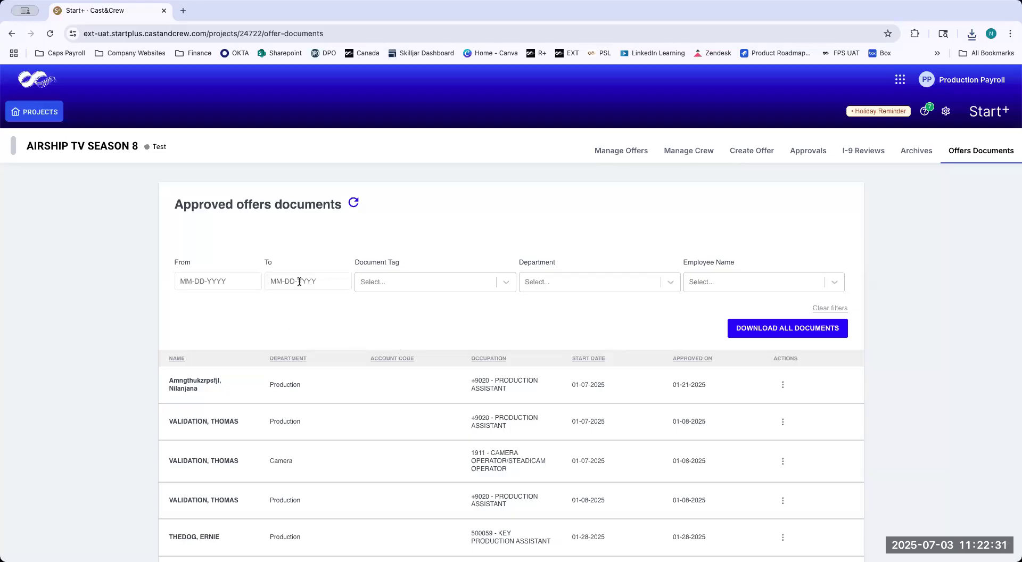
click(718, 286)
click(537, 283)
click(406, 331)
Step: Open the EDGE Learning site at edgelearning.castandcrew.com in a new browser tab
click(182, 10)
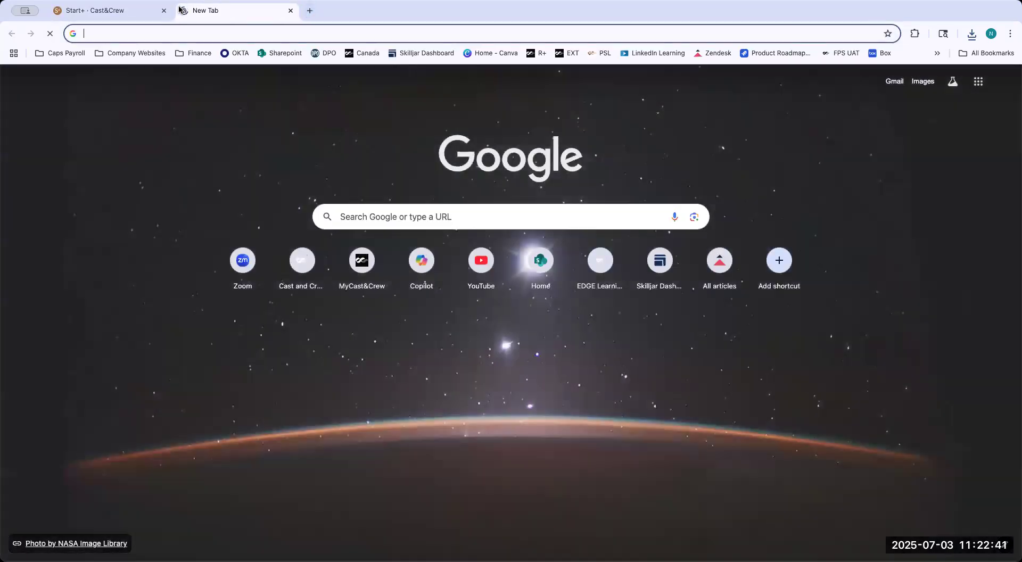
text(edgelearning.castandcrew.com)
key(Return)
click(372, 34)
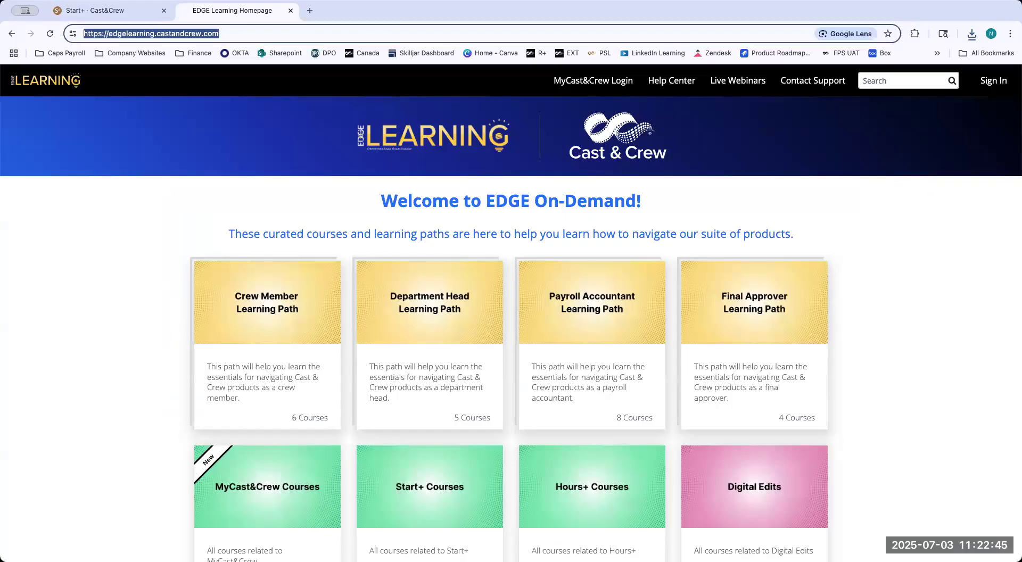
click(879, 315)
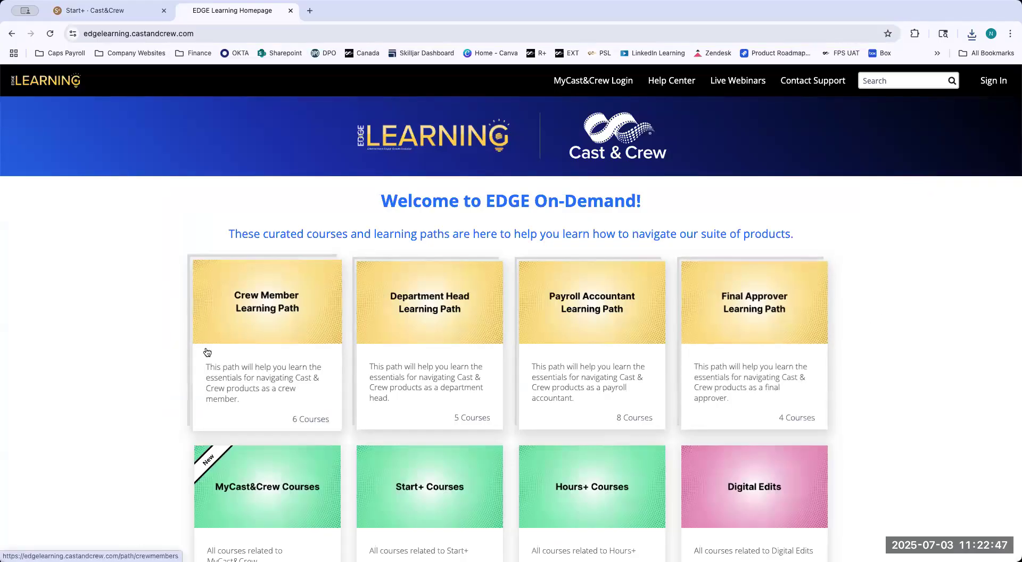
Step: Open the Approving Offers course from the Start+ Courses and bring up its new-account registration form
scroll(316, 350, down, 3)
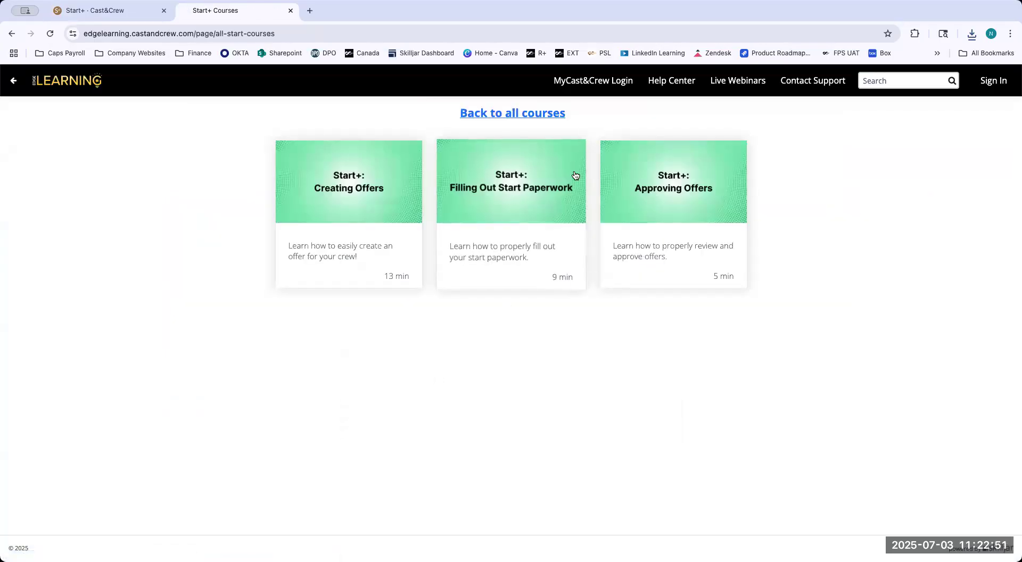
click(658, 192)
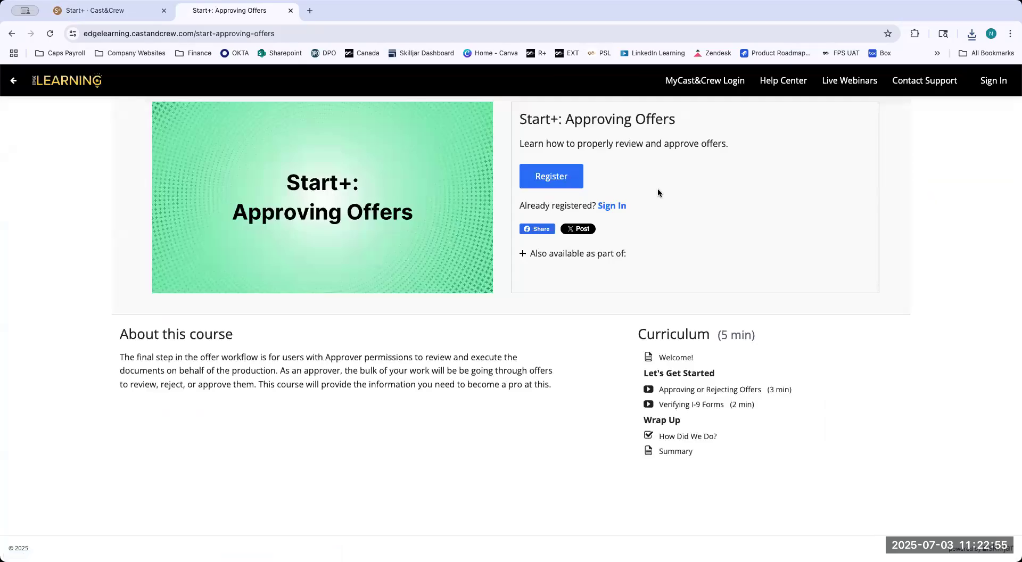
click(548, 176)
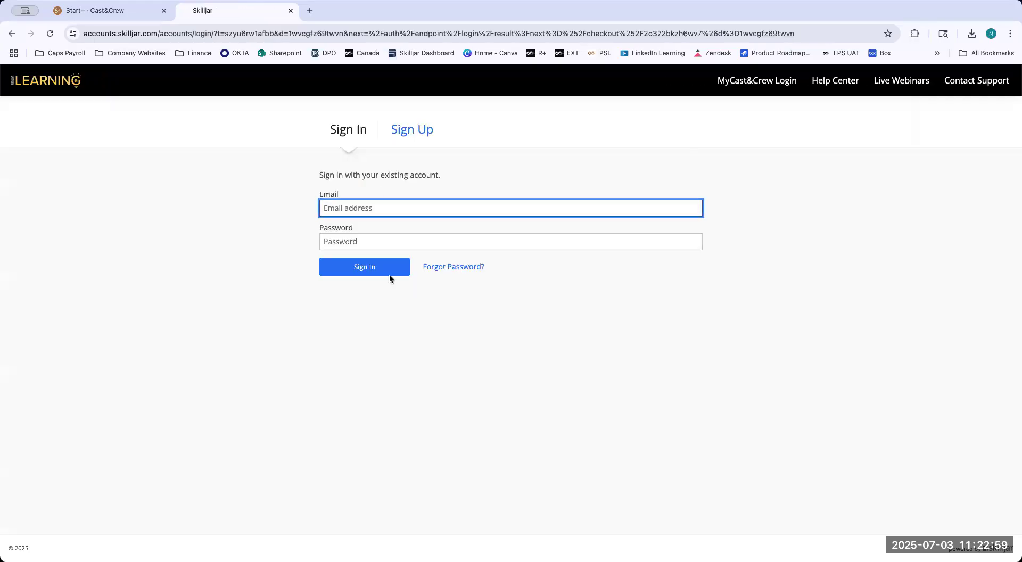
click(412, 130)
click(503, 156)
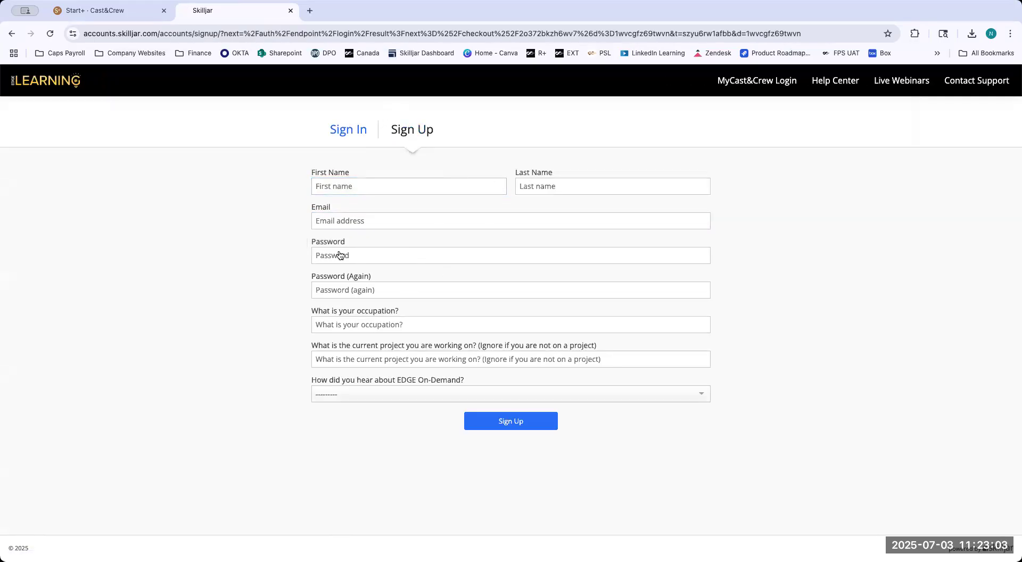
Step: Switch to YouTube and browse the account's playlists for Start+ Product Training
key(super+l)
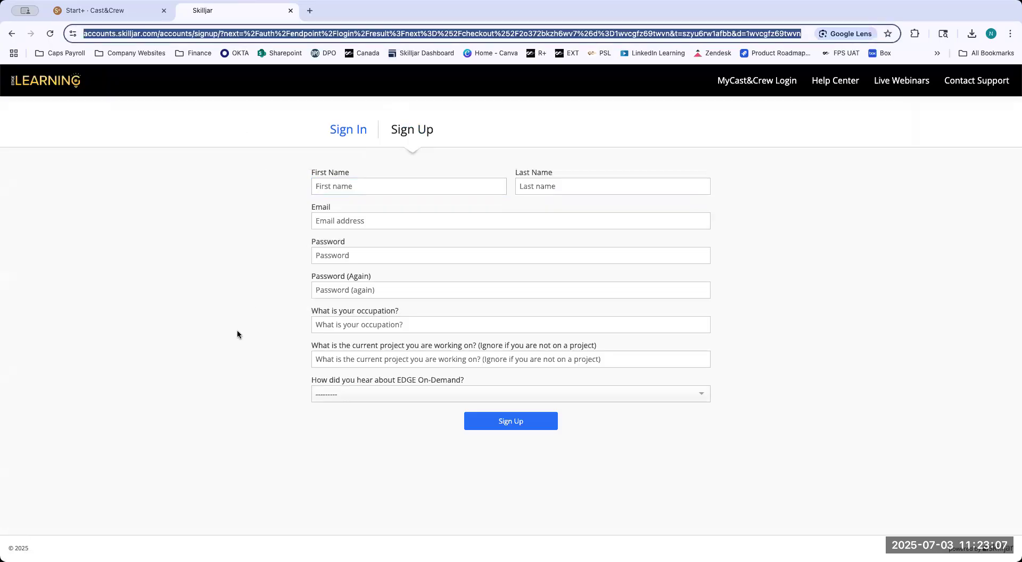
text(yout)
key(Return)
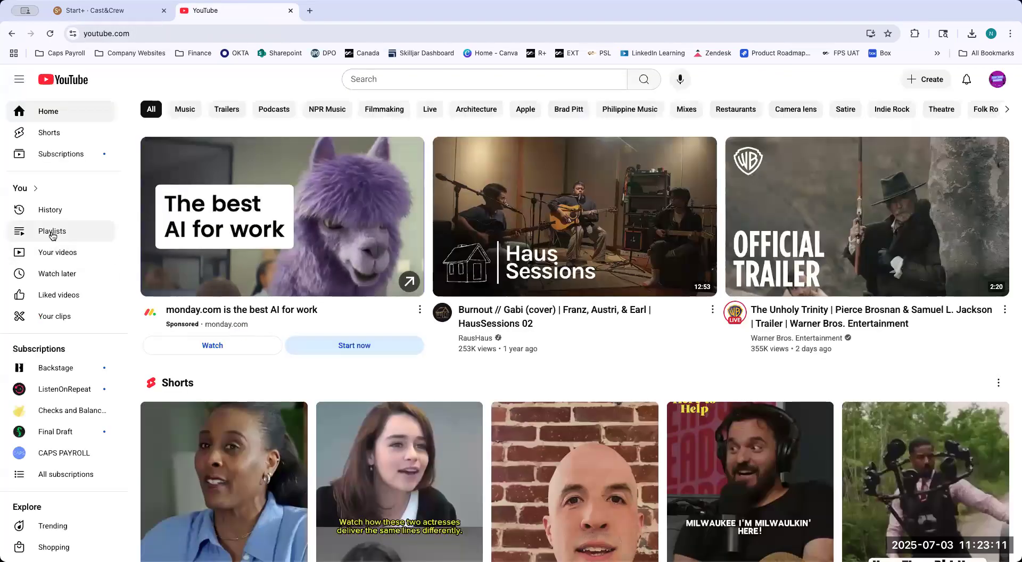
click(52, 231)
scroll(612, 330, down, 5)
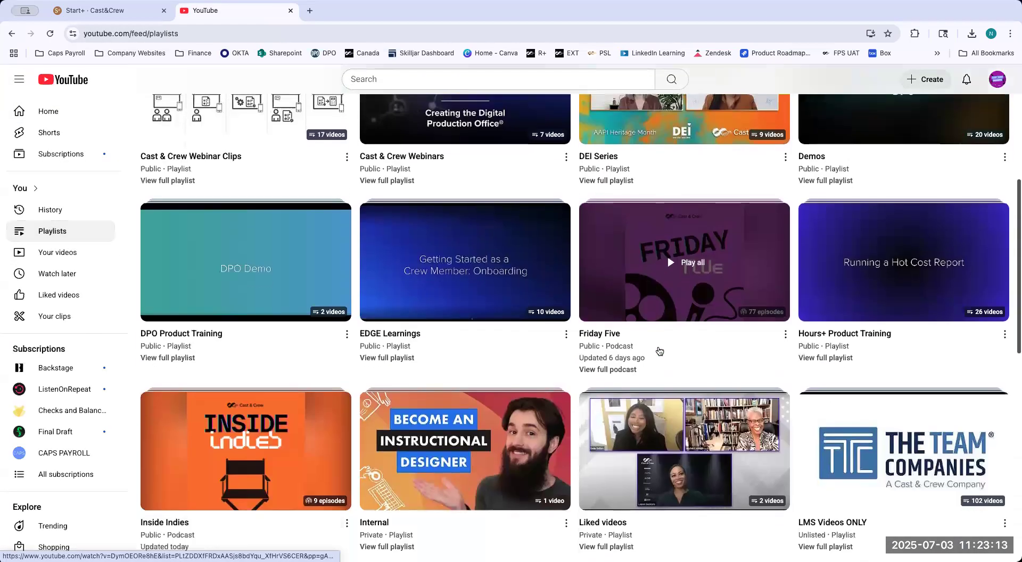
scroll(661, 351, down, 4)
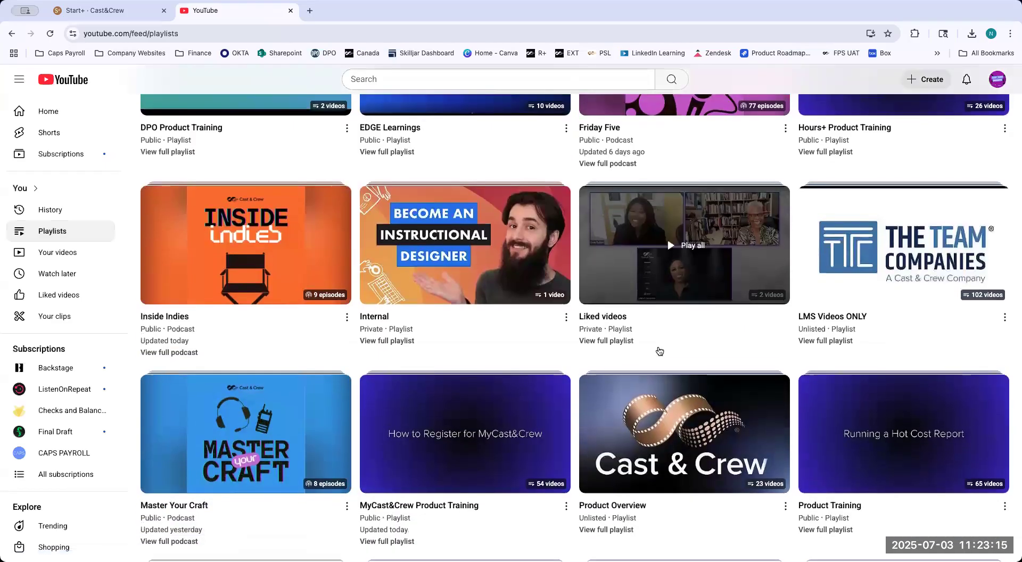
scroll(660, 351, down, 5)
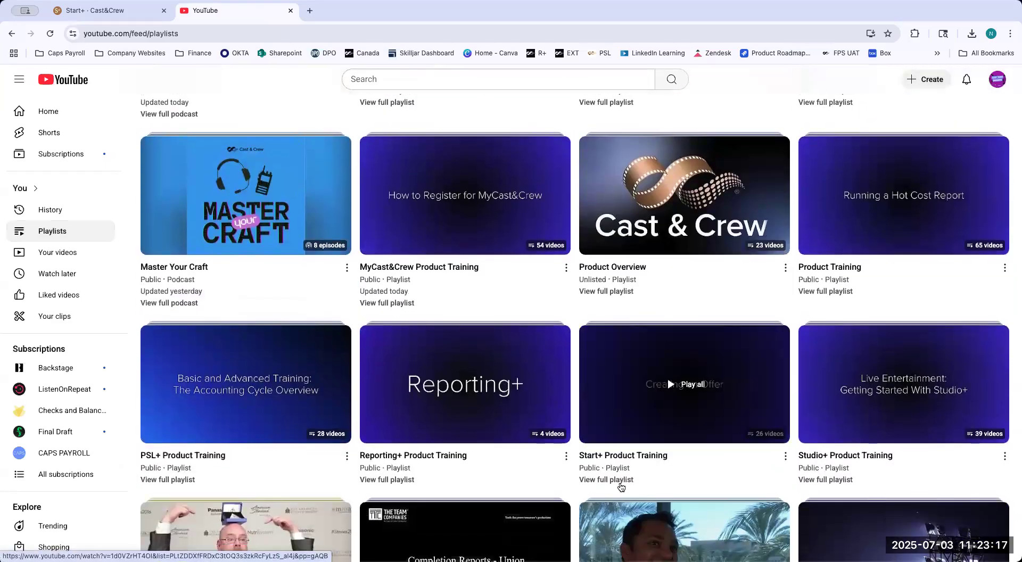
Step: Open the full Start+ Product Training playlist and copy its share link
click(618, 480)
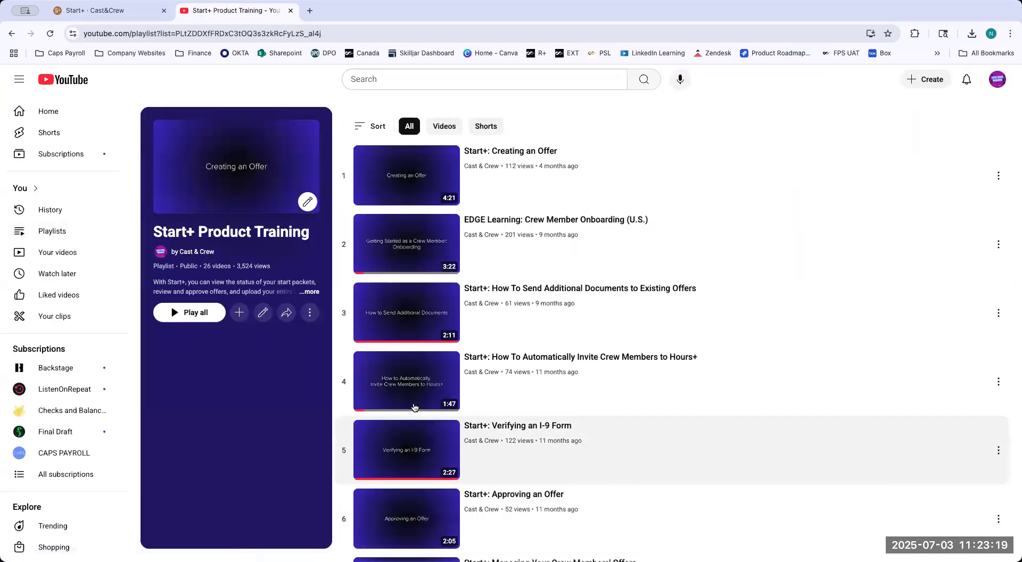
click(287, 313)
click(598, 337)
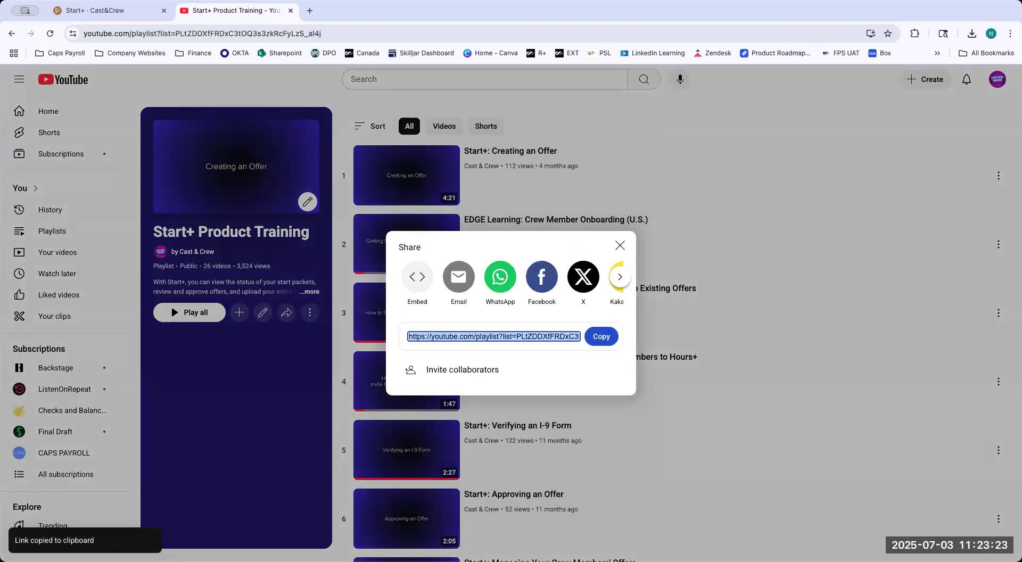
Step: Switch to the Cast & Crew support site and open the Start+ section under Digital Product Resources, selecting the page's web address
click(270, 34)
text(support)
key(Return)
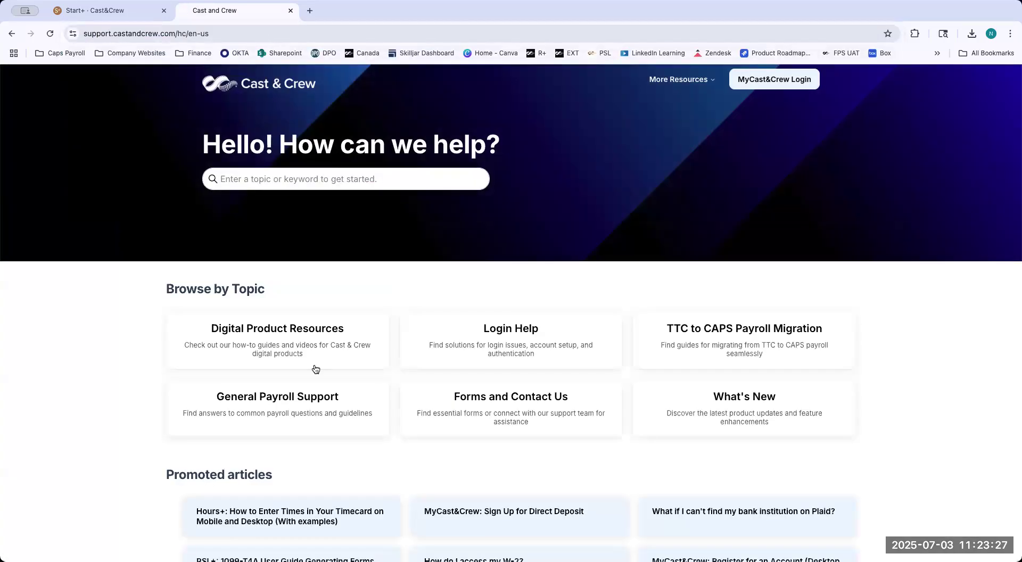
click(318, 354)
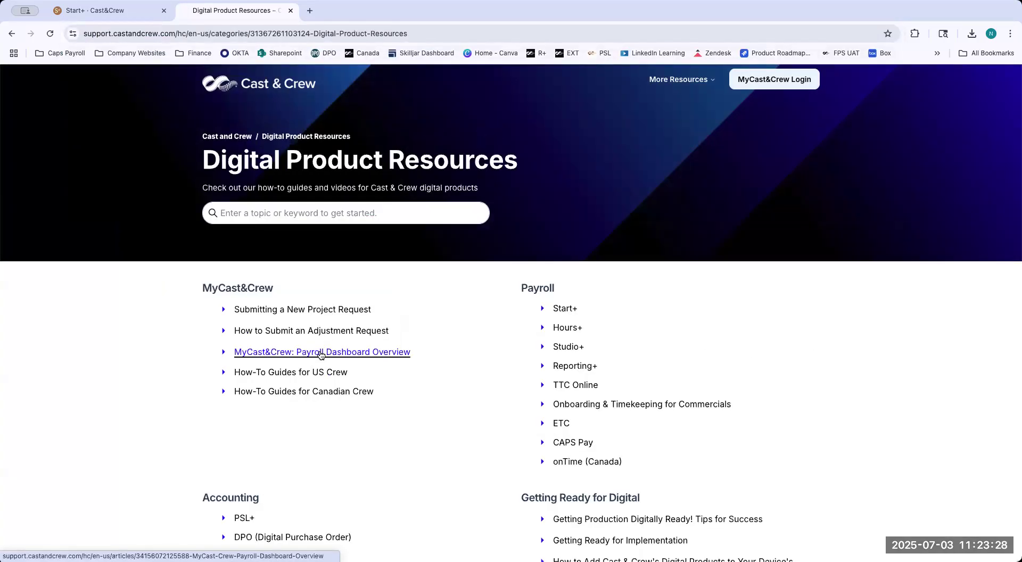
click(565, 309)
key(super+l)
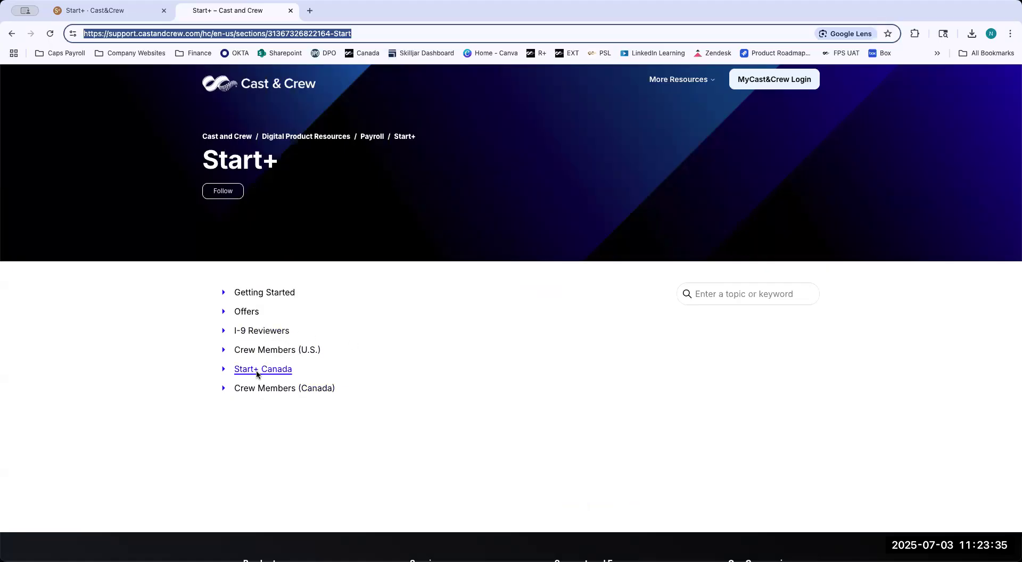
Step: Open the Approving an Offer article in the Offers section and look through its instructions
click(249, 313)
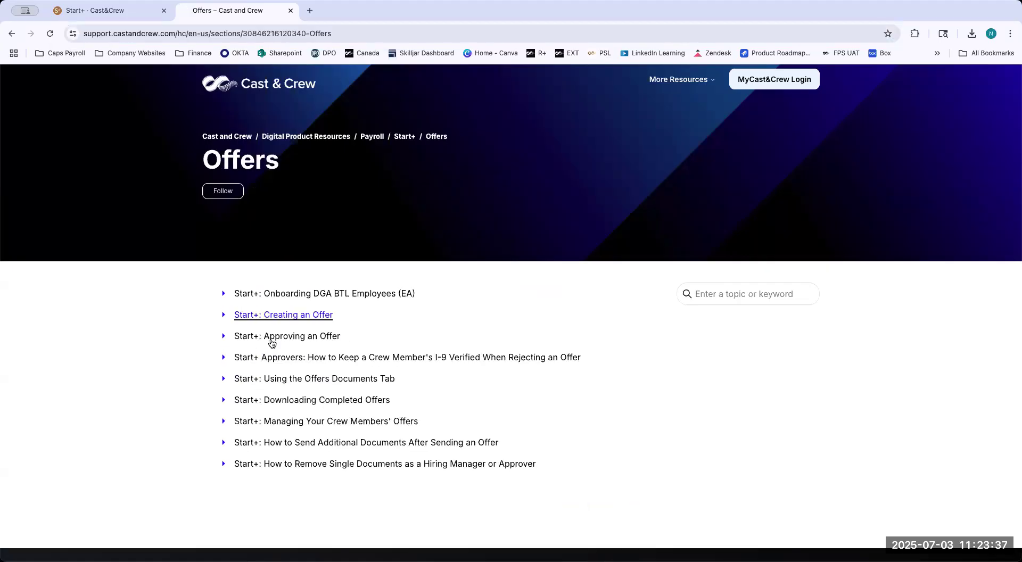
click(272, 337)
scroll(327, 398, down, 3)
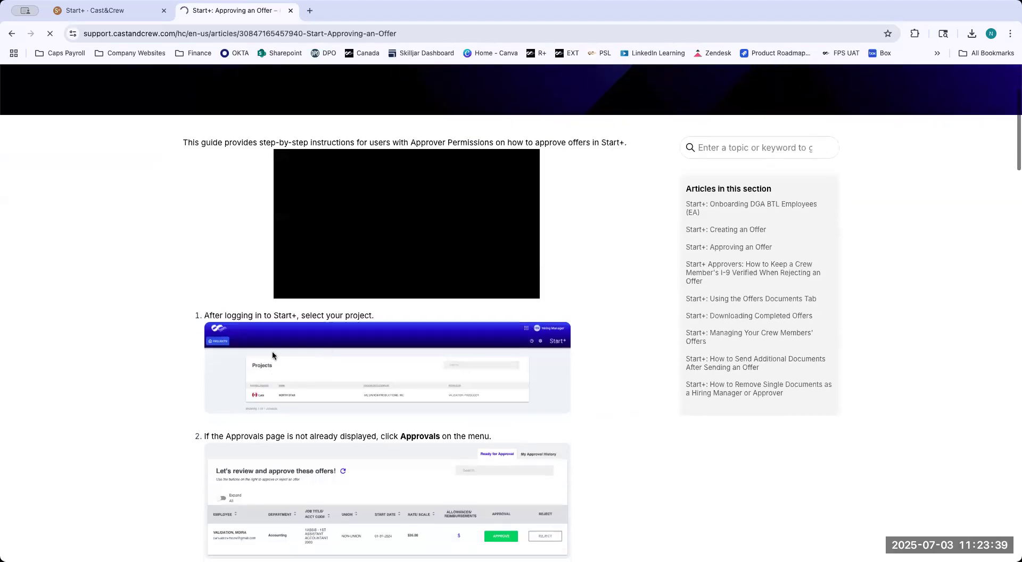